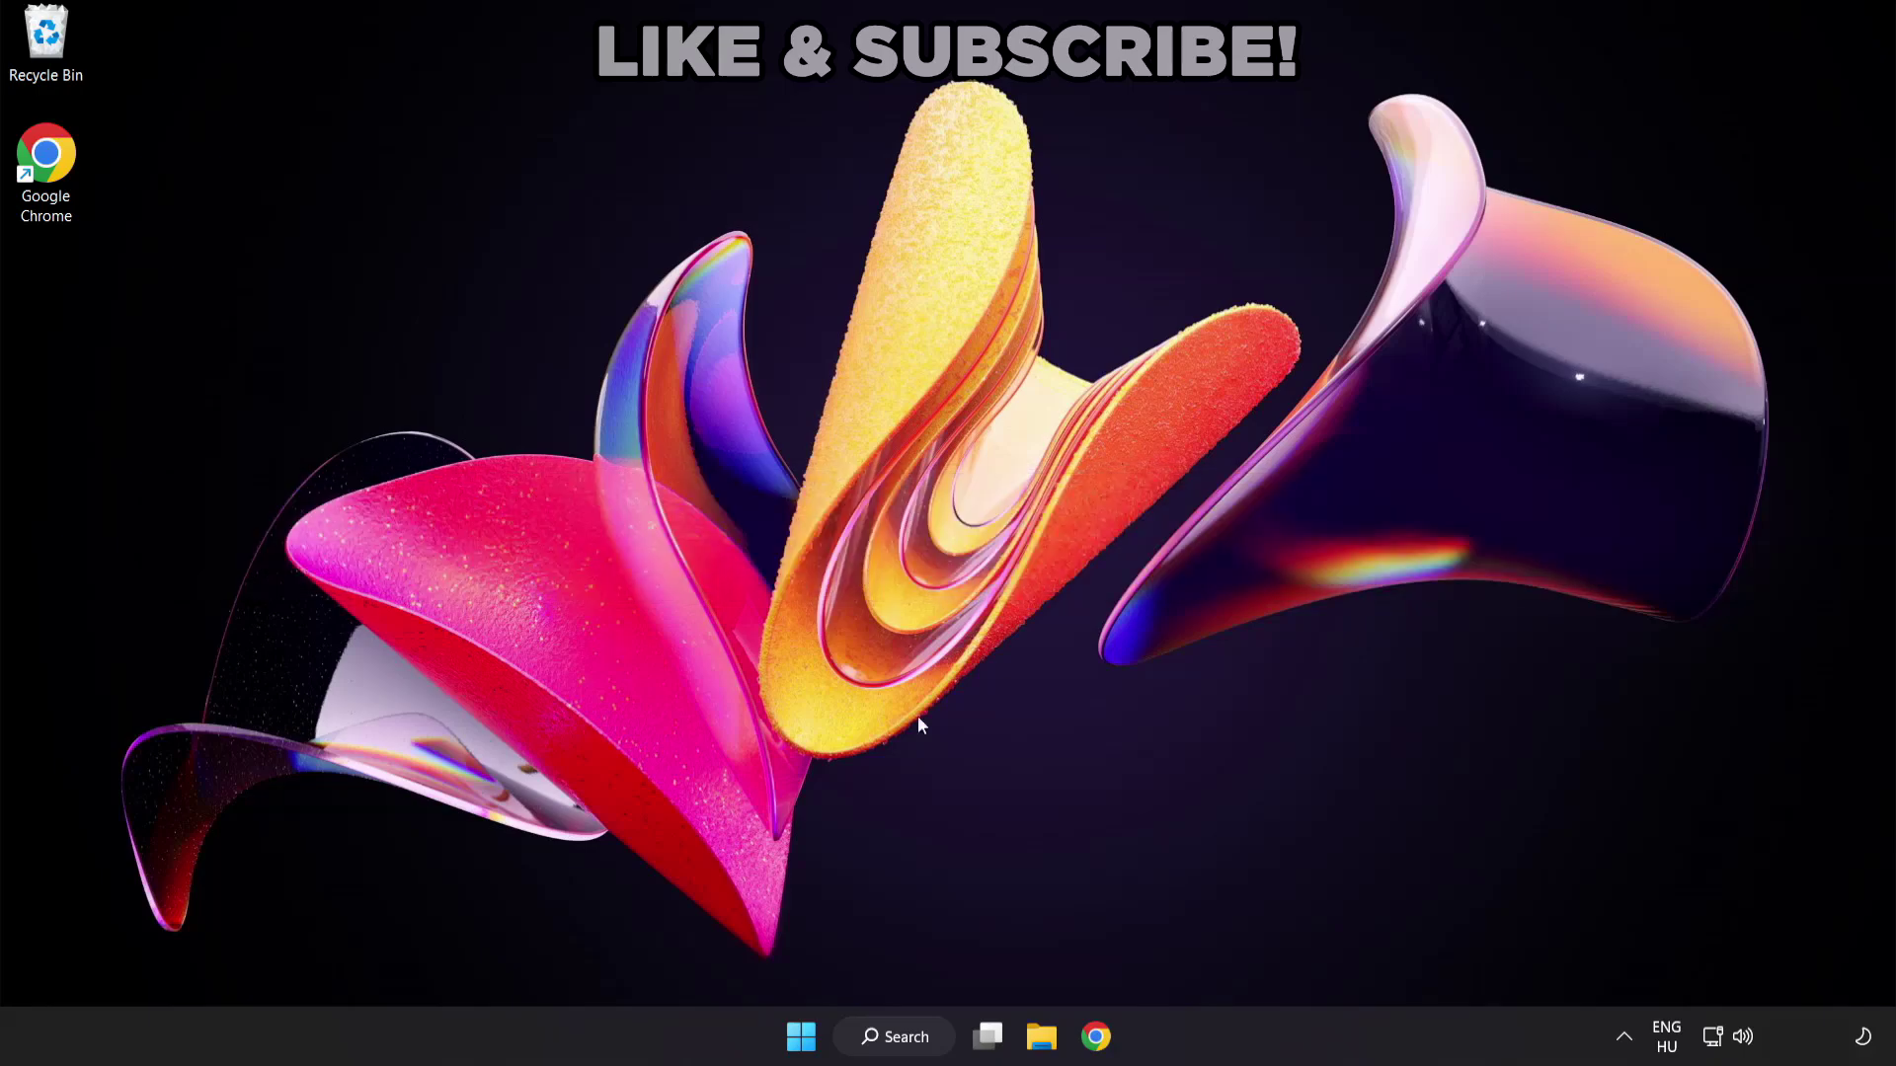
- Search Windows for 'device manager'
click(916, 1048)
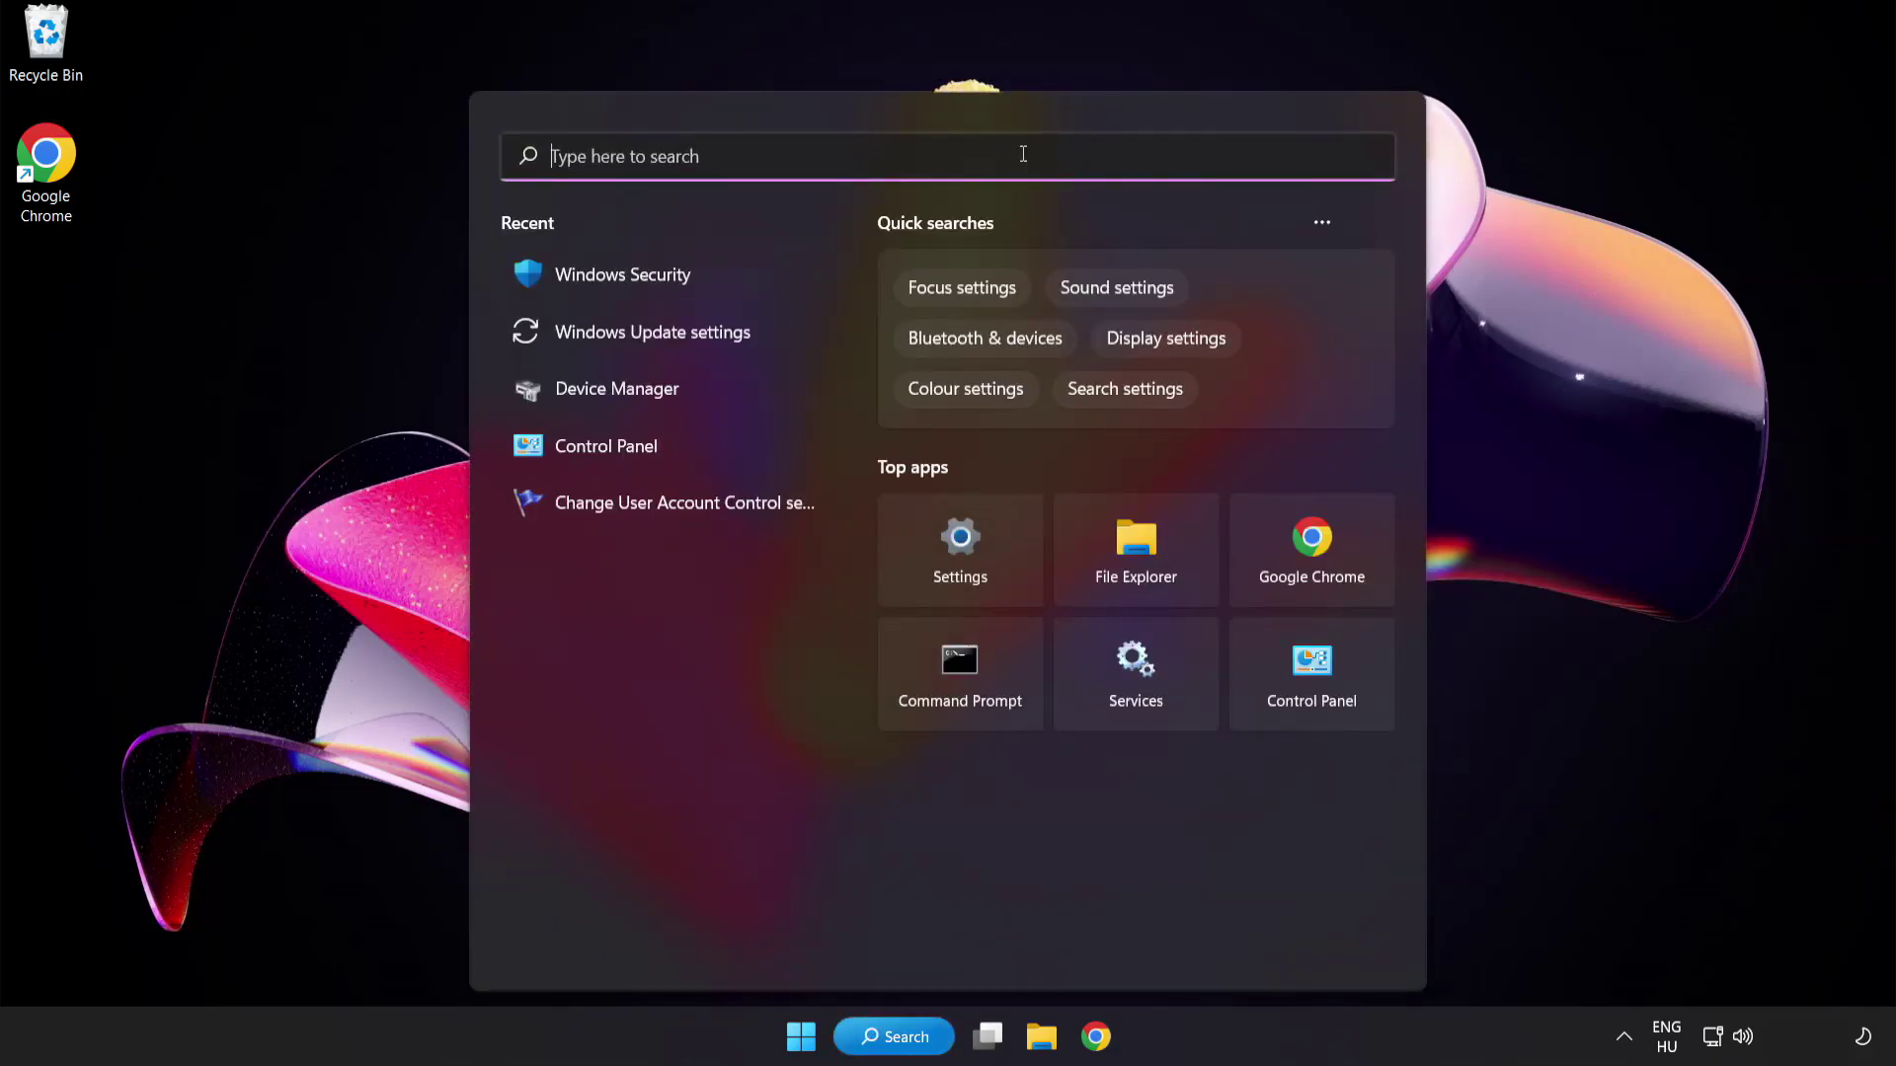
text(device manag)
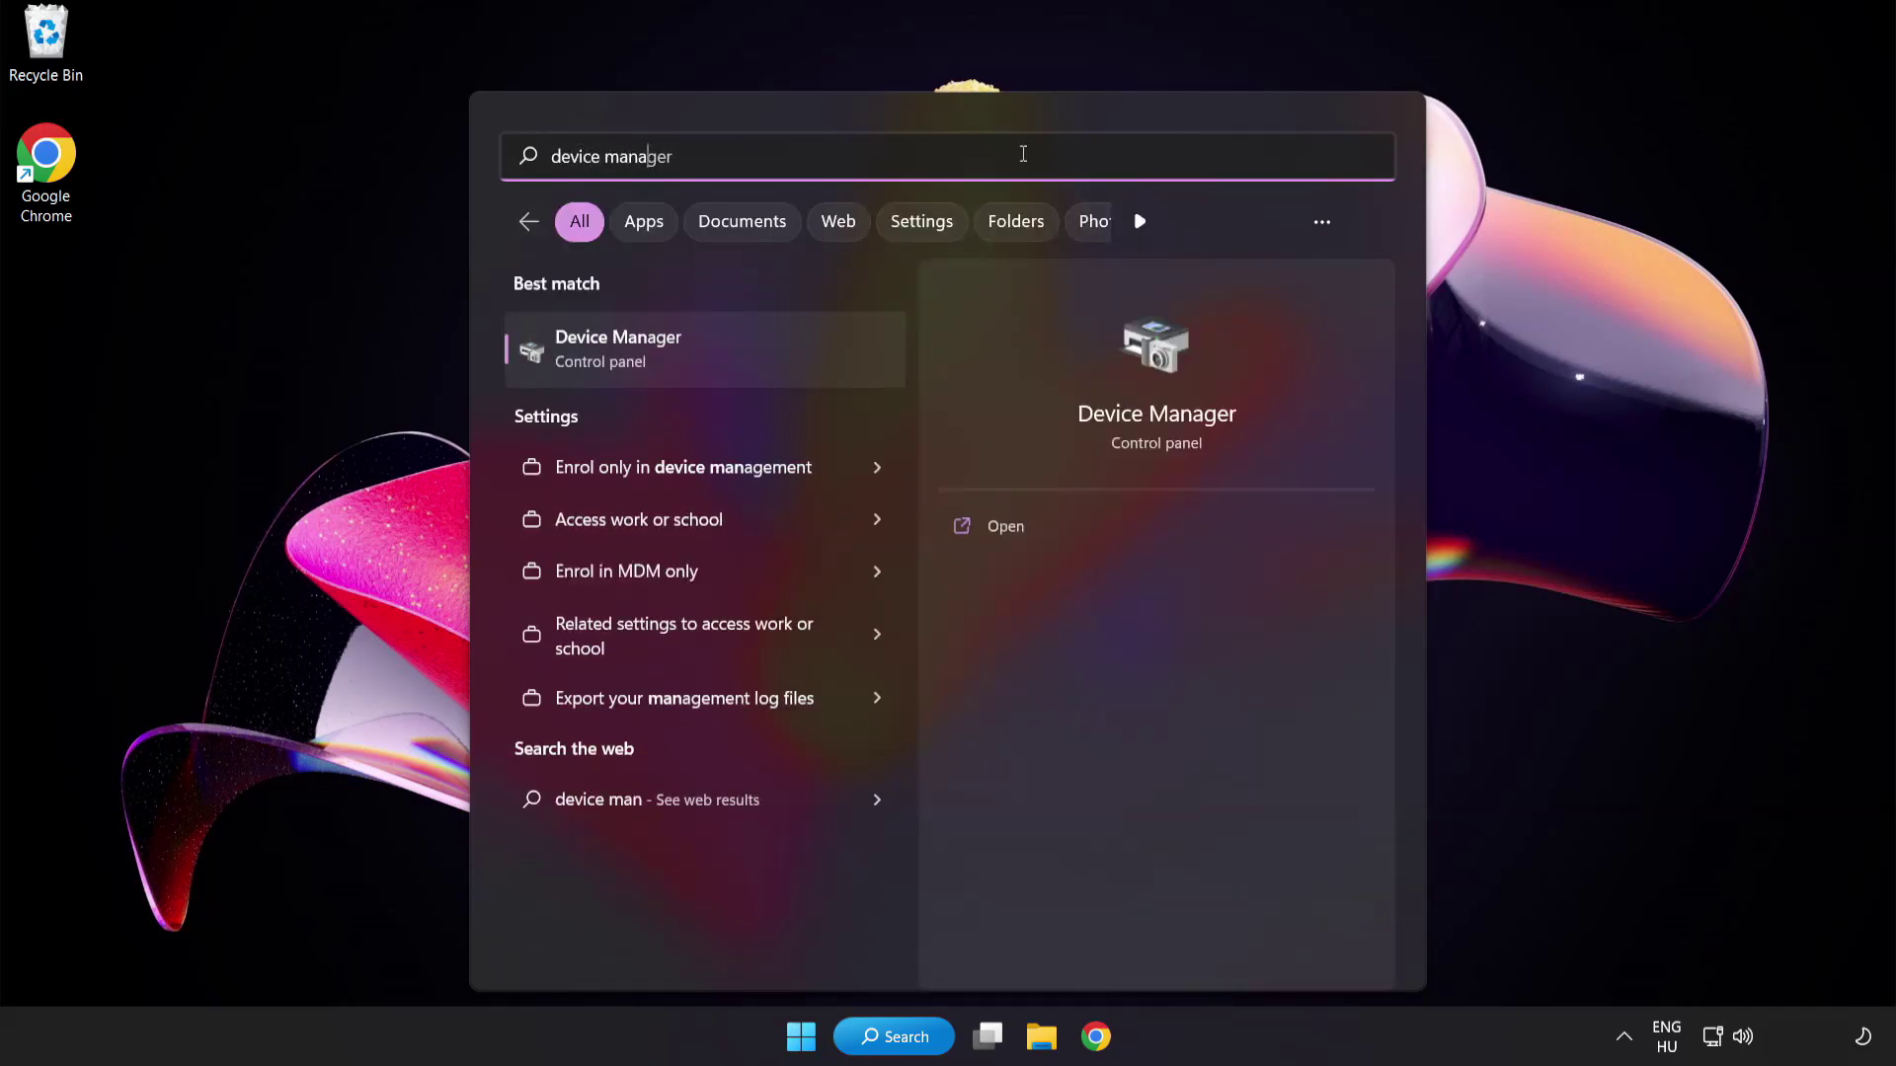
text(er)
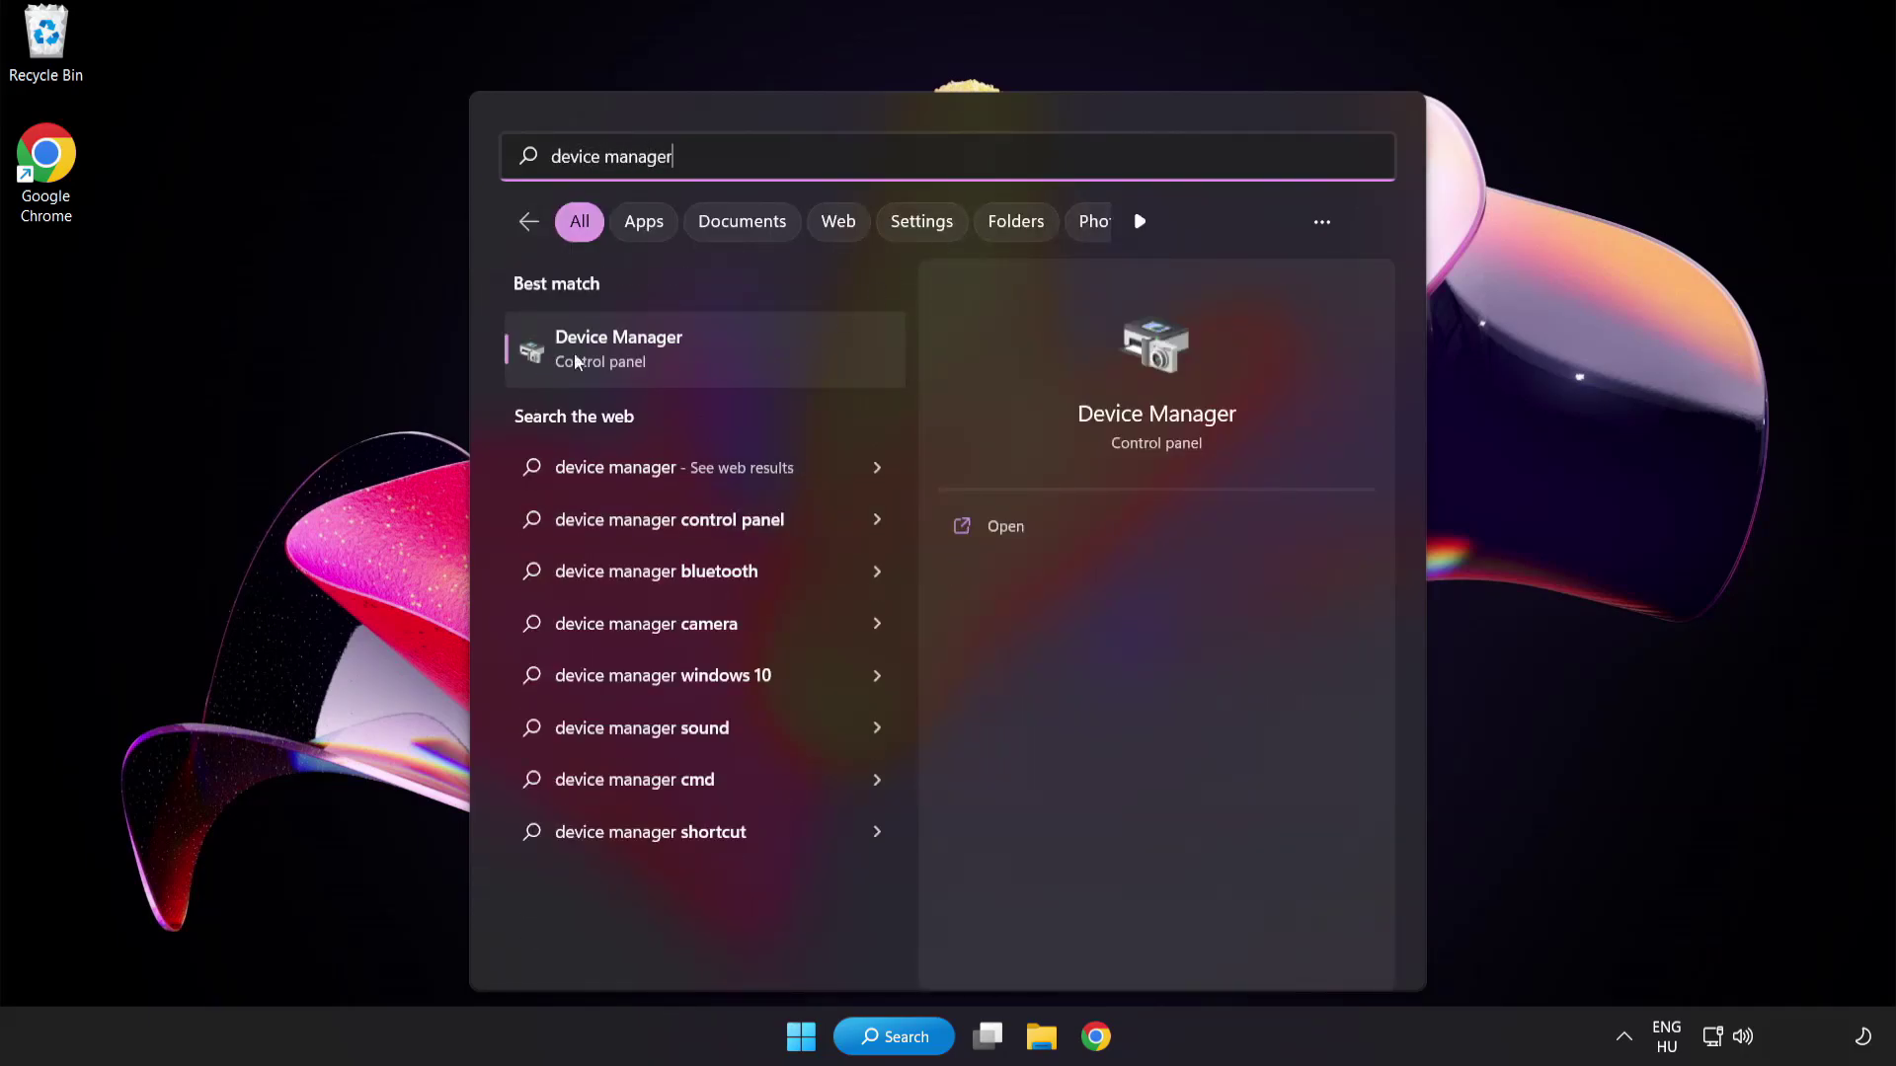
- Open Device Manager, expand Display adapters and bring up the VMware SVGA 3D adapter's actions
click(759, 358)
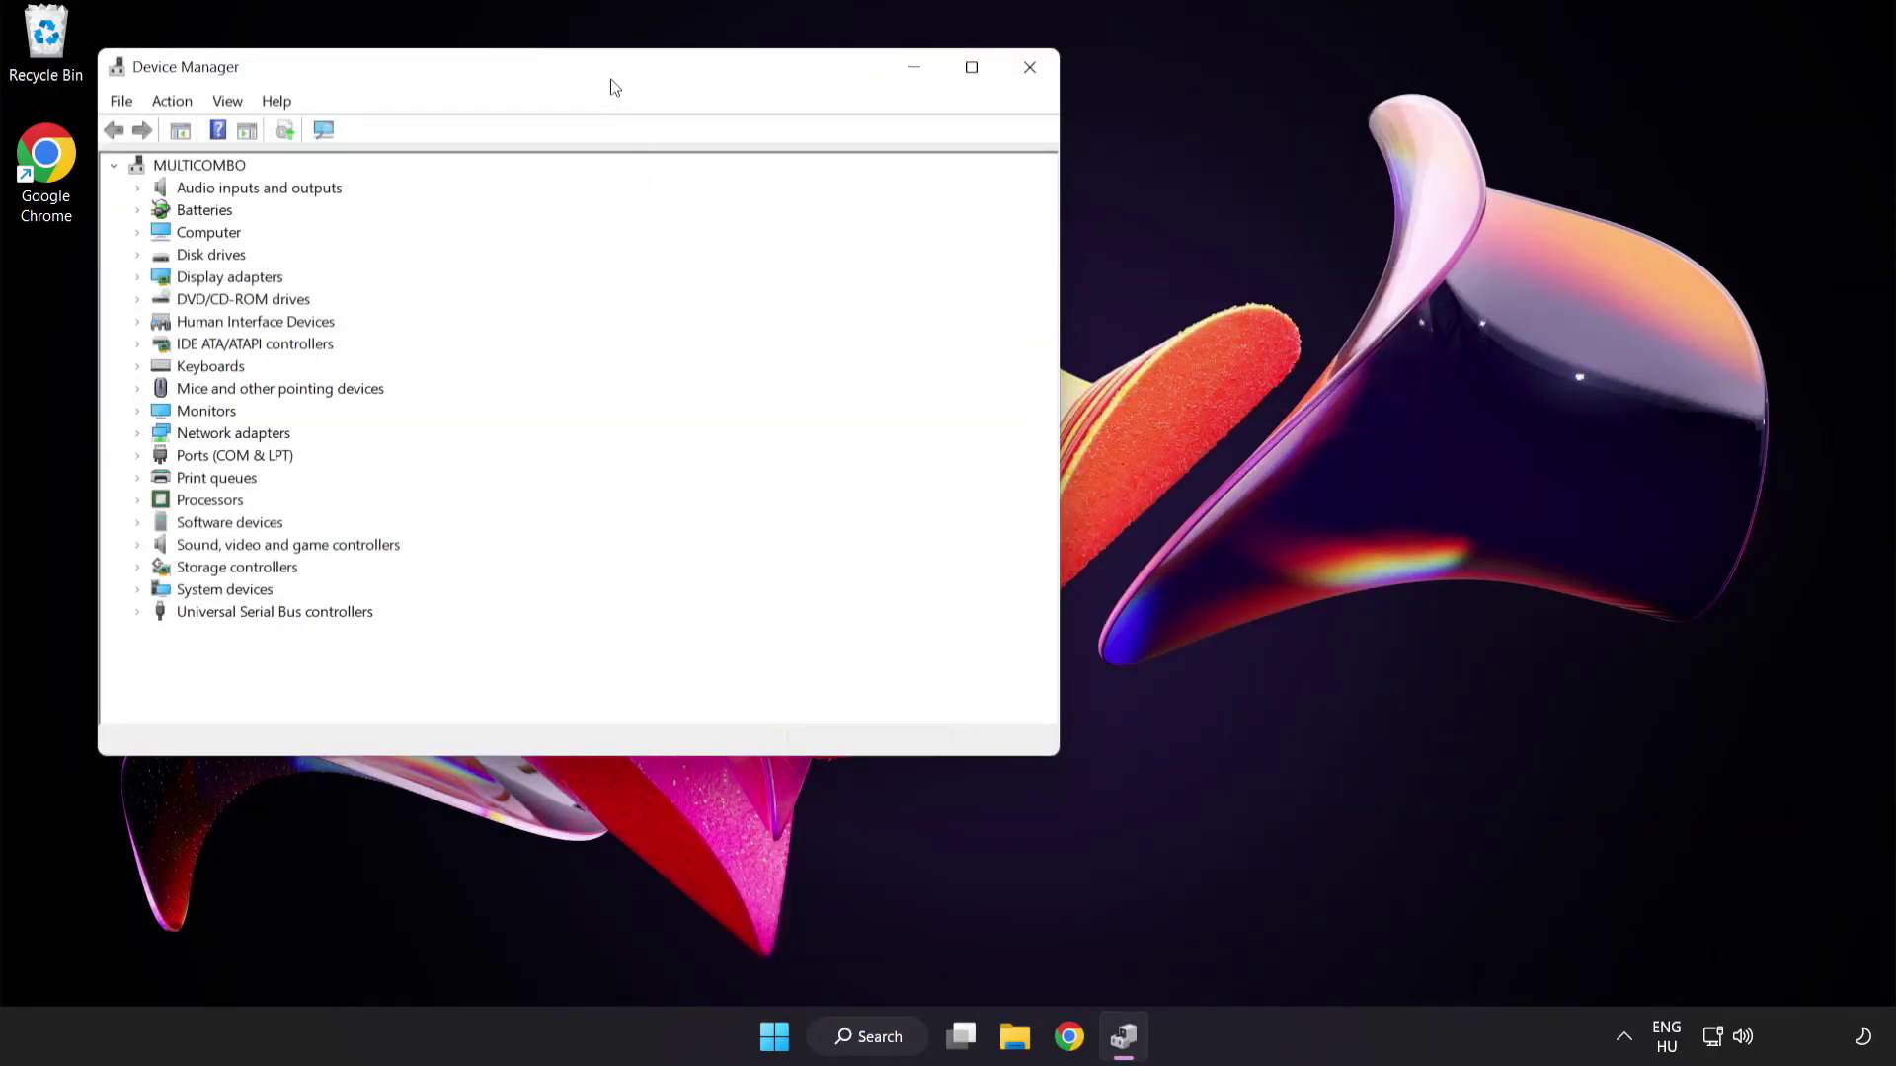
drag(614, 80, 925, 199)
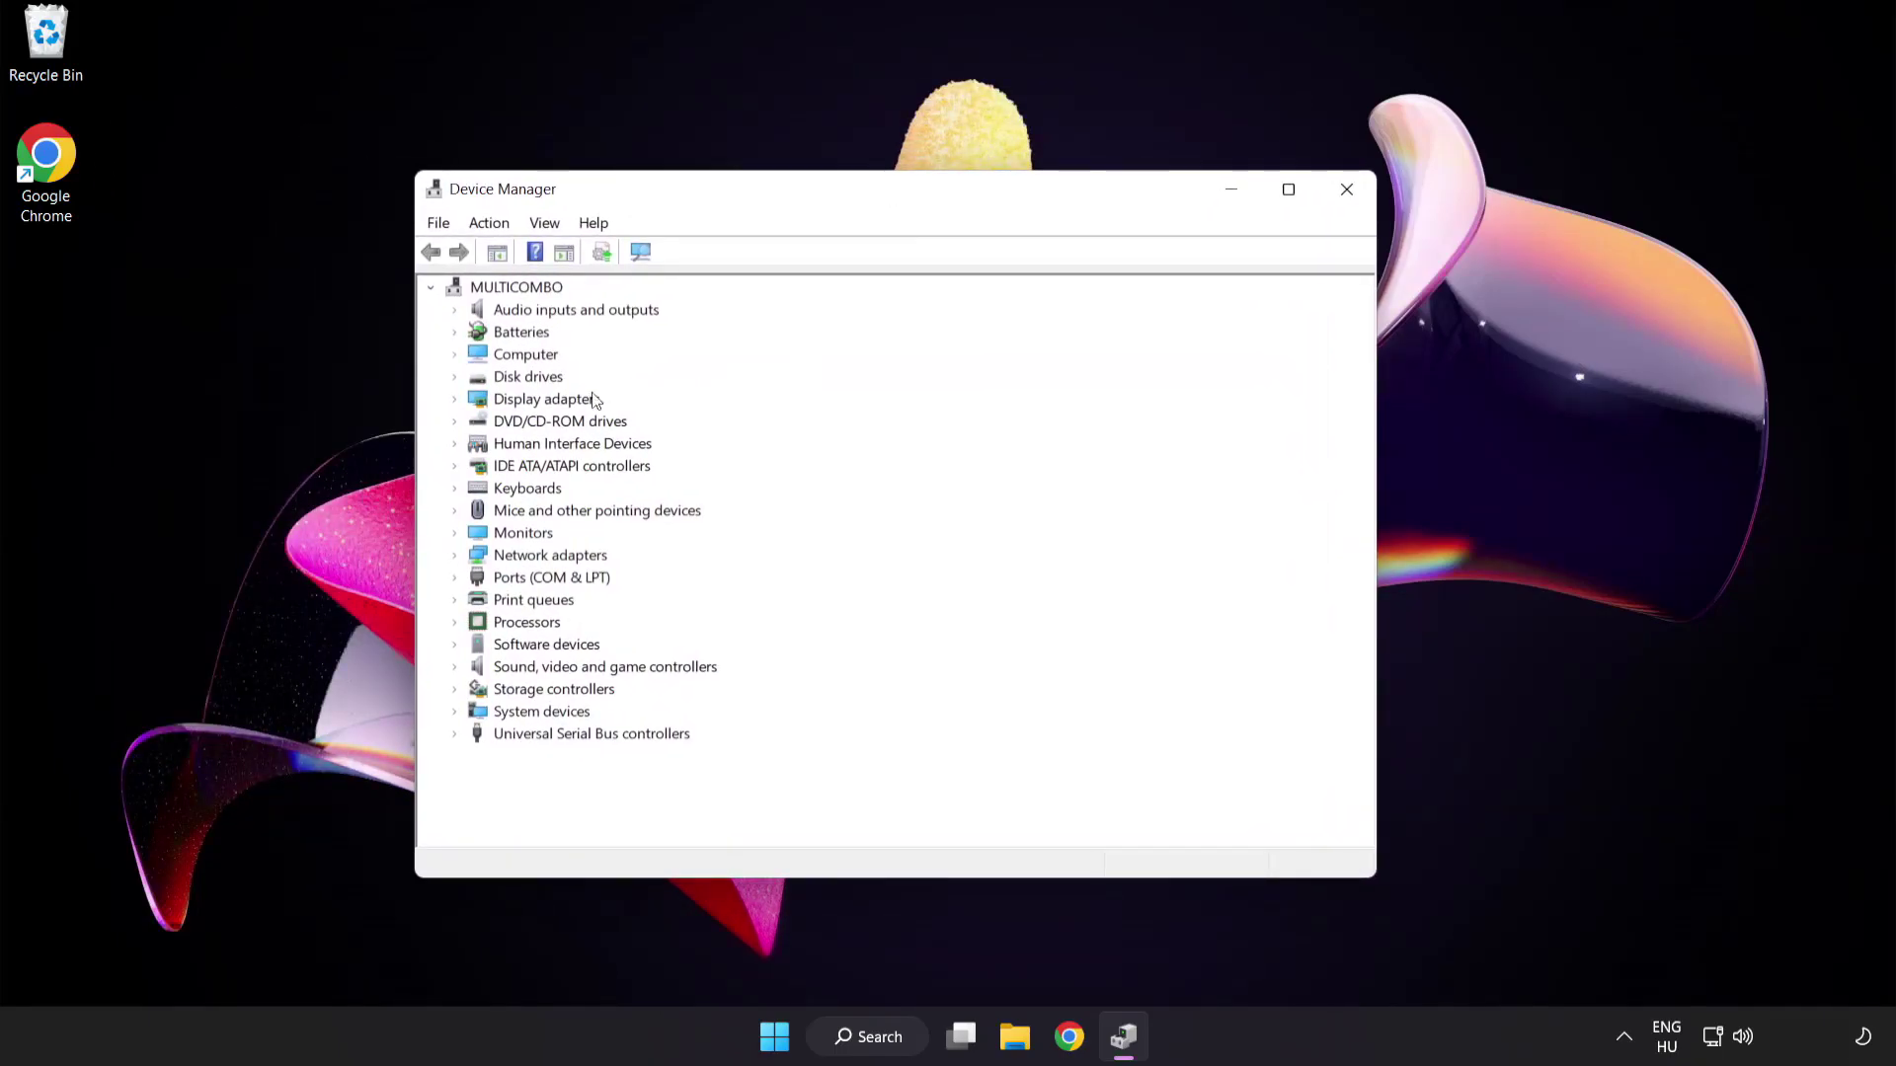
click(531, 401)
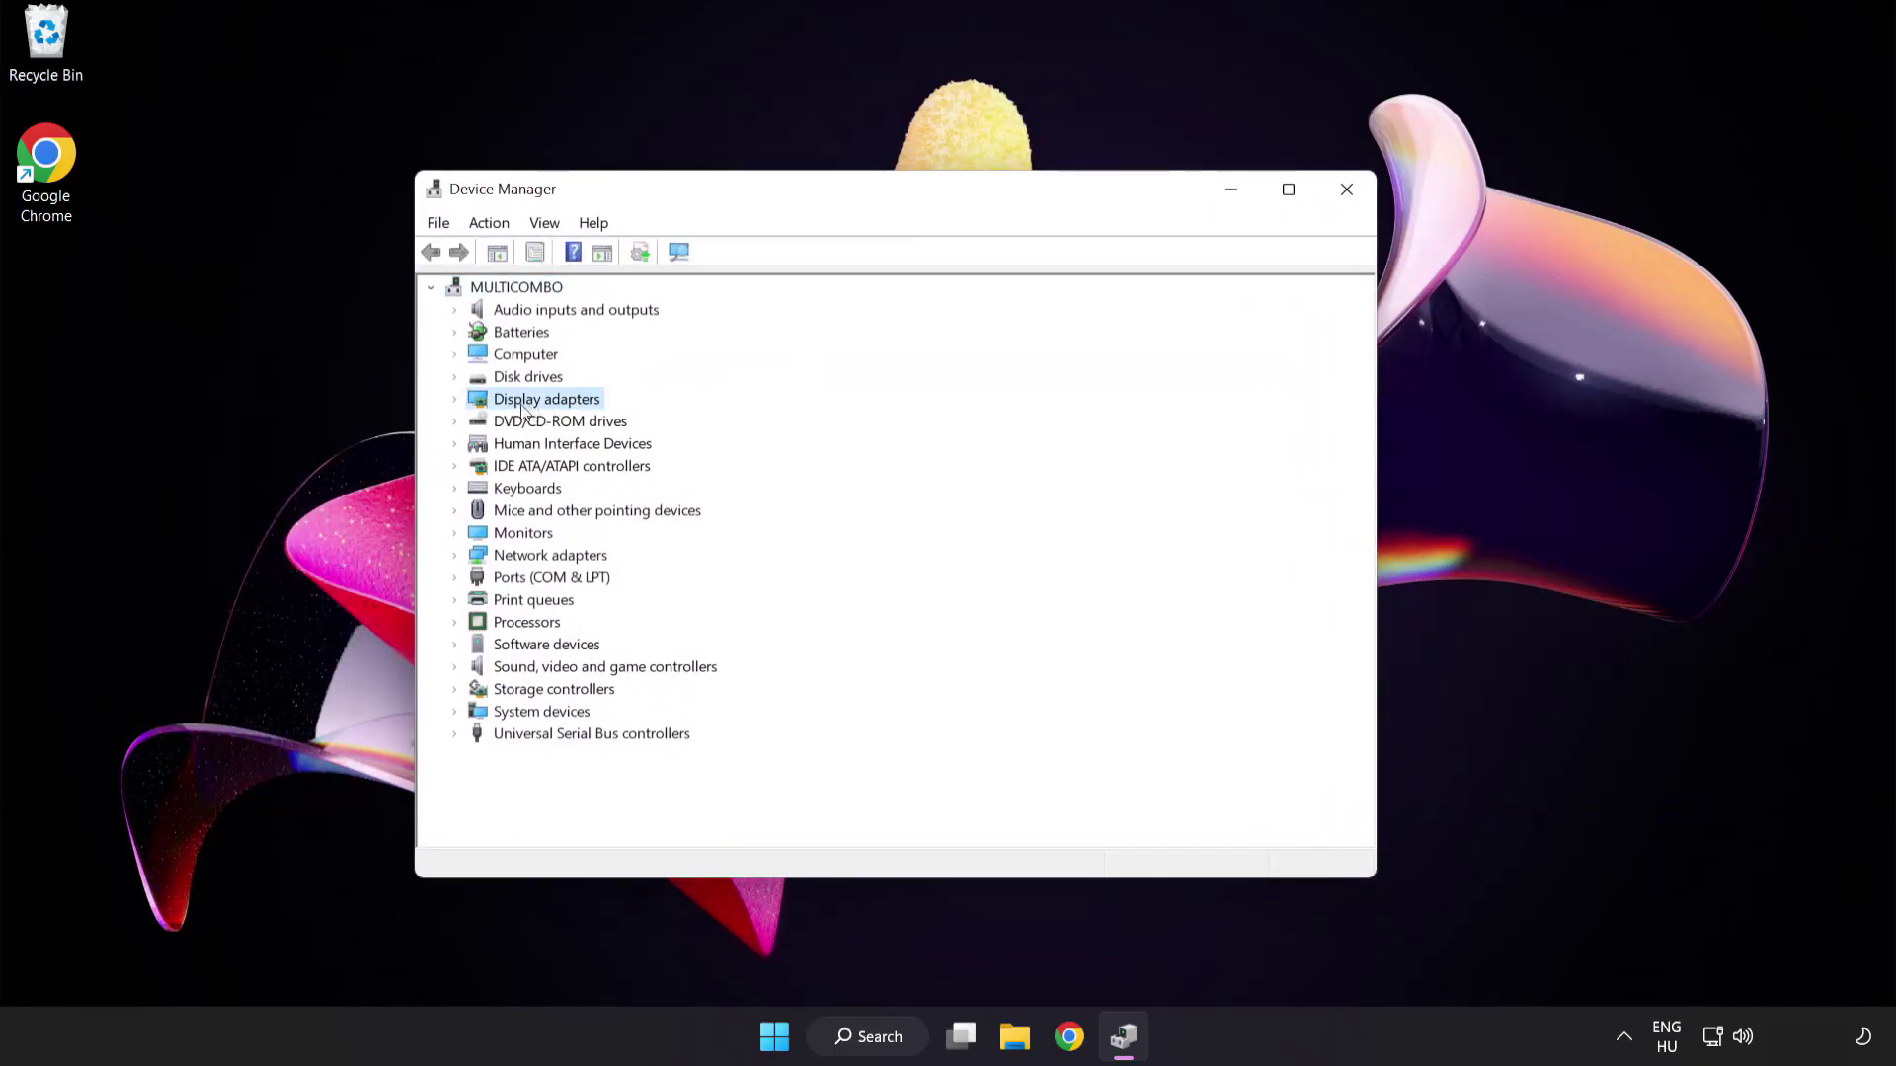
click(455, 401)
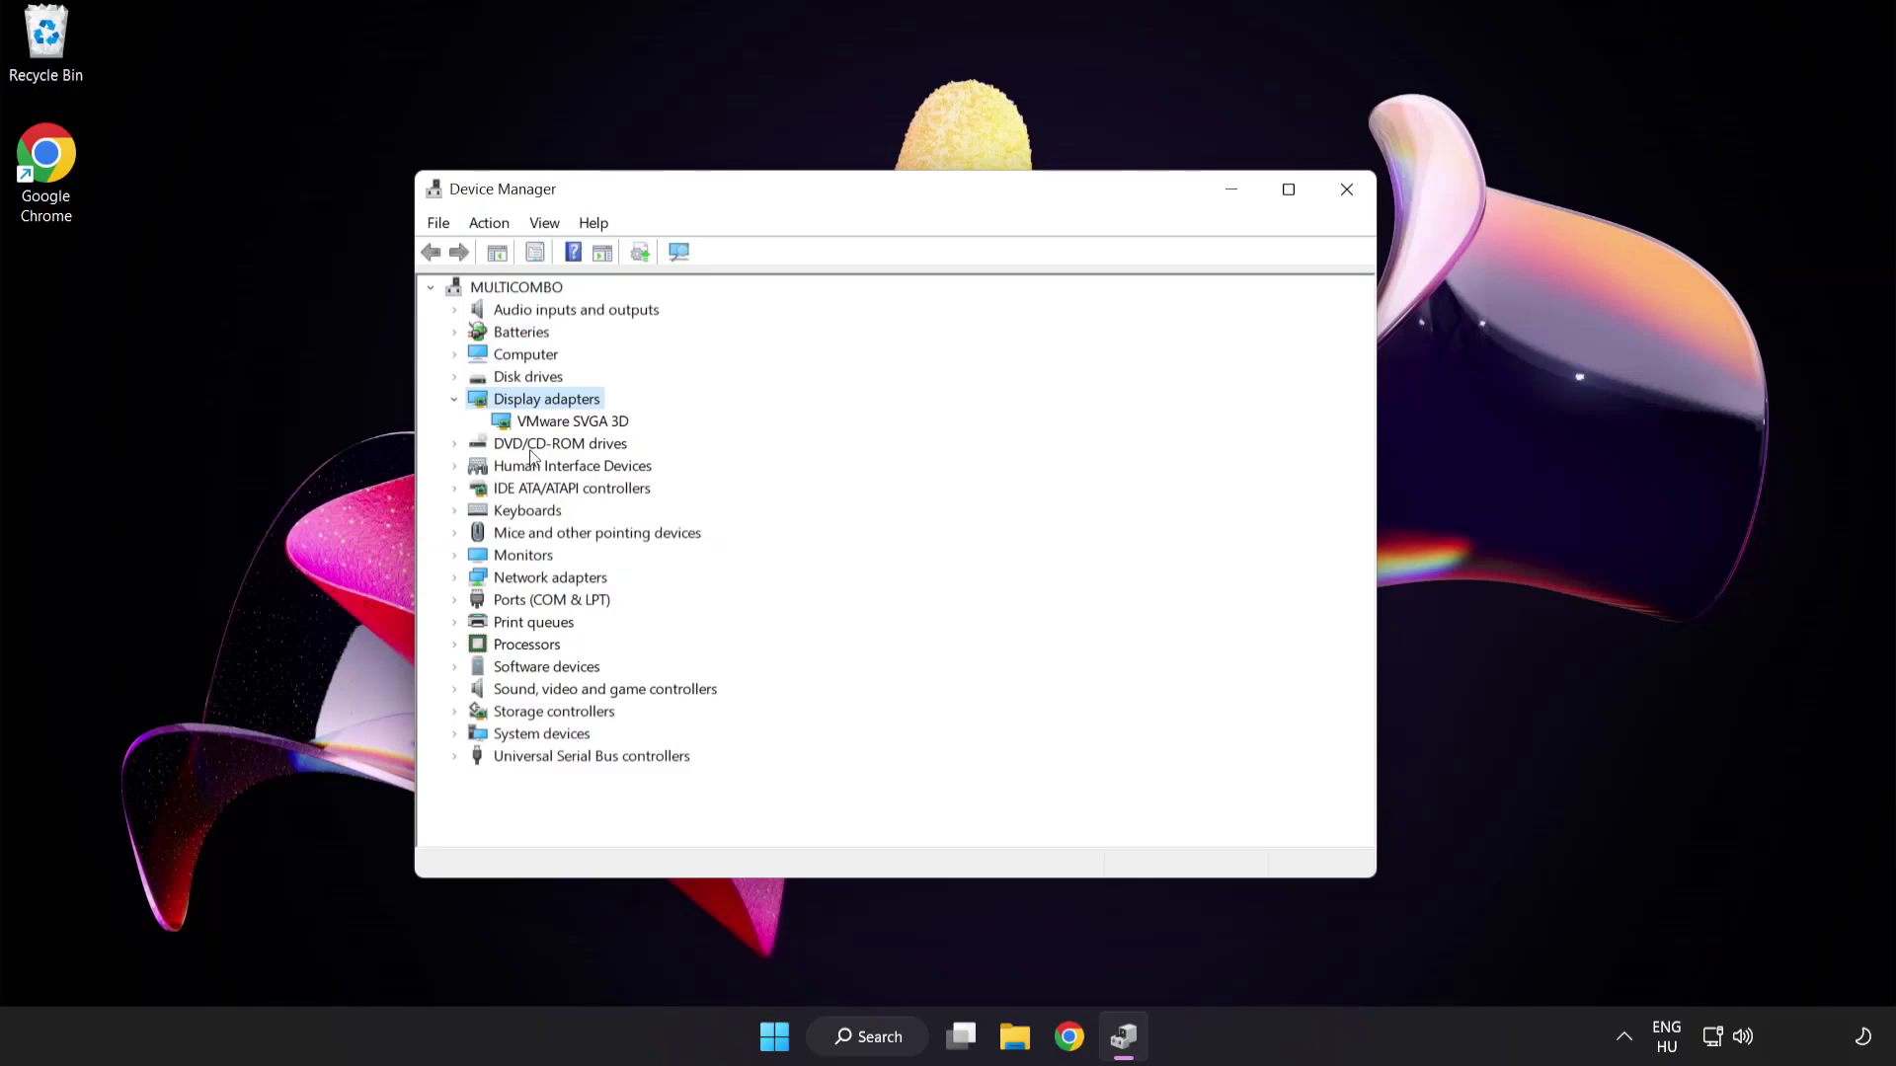
click(496, 415)
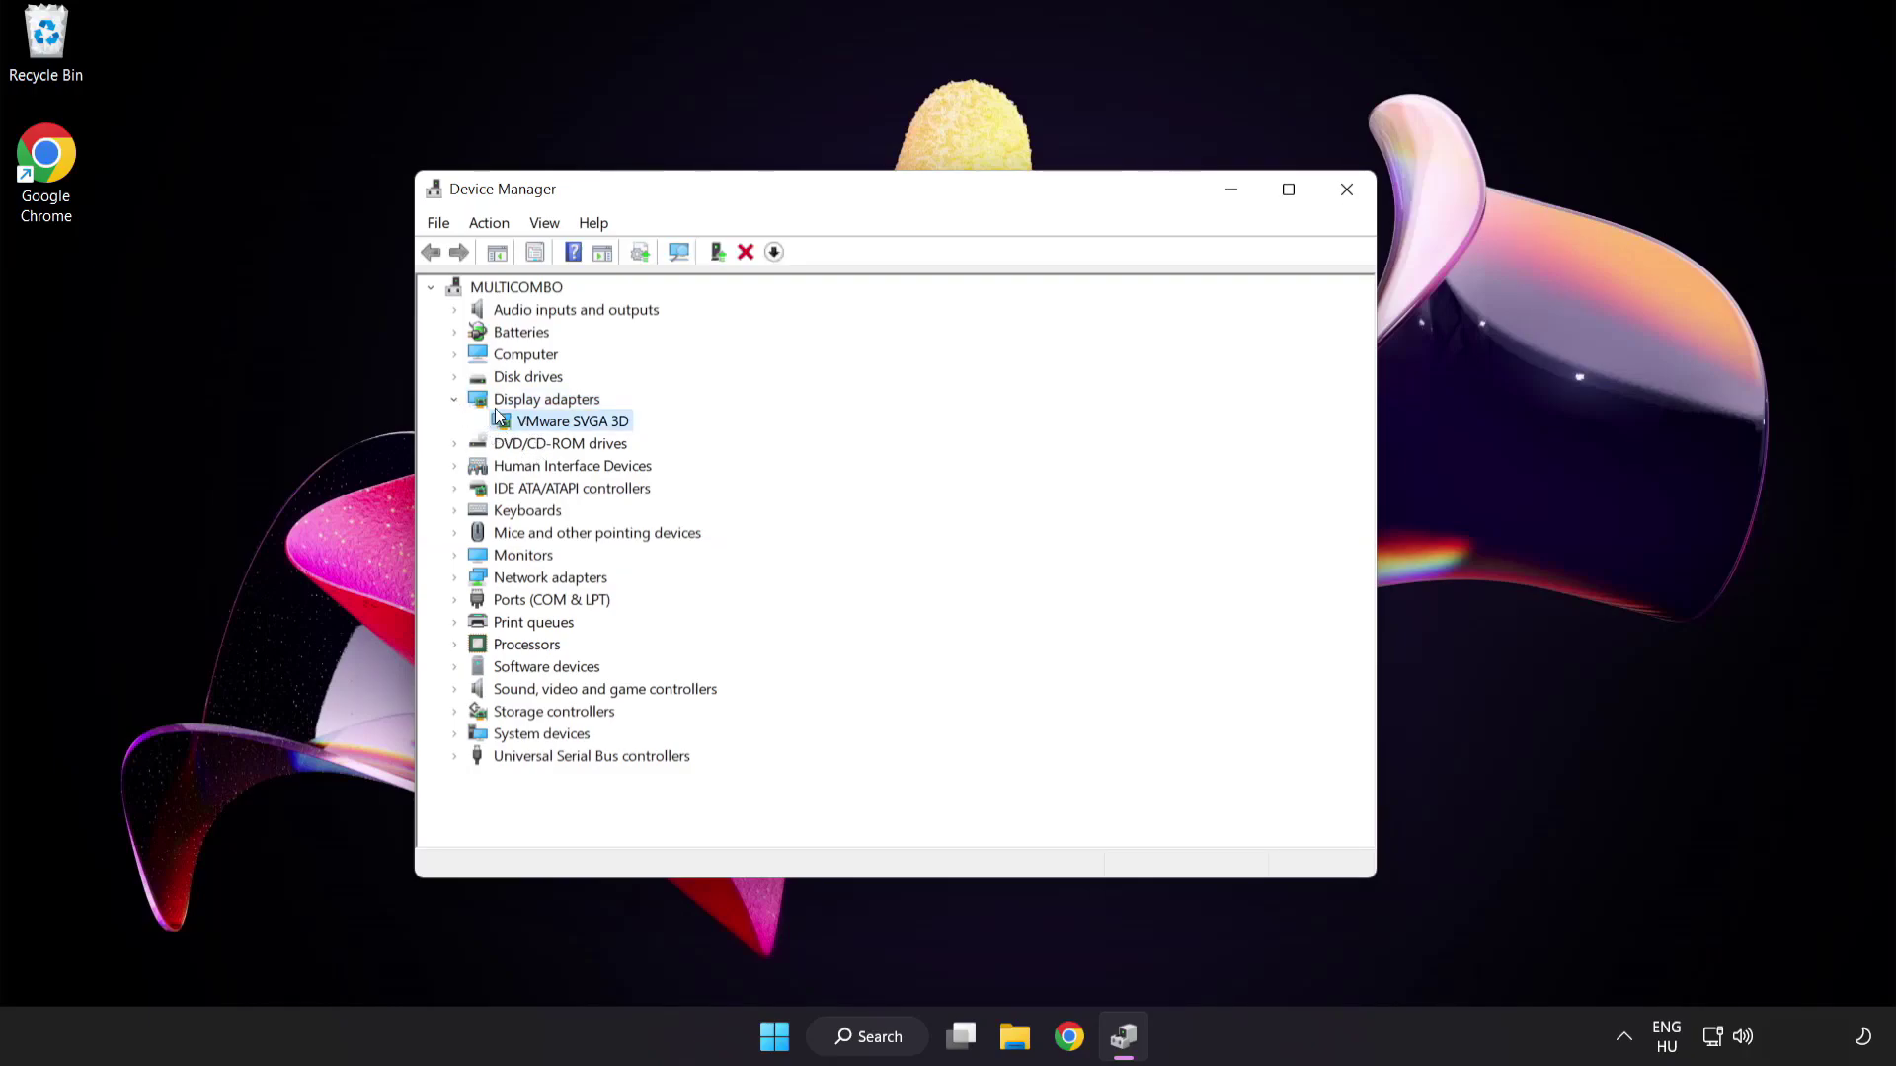
right_click(557, 420)
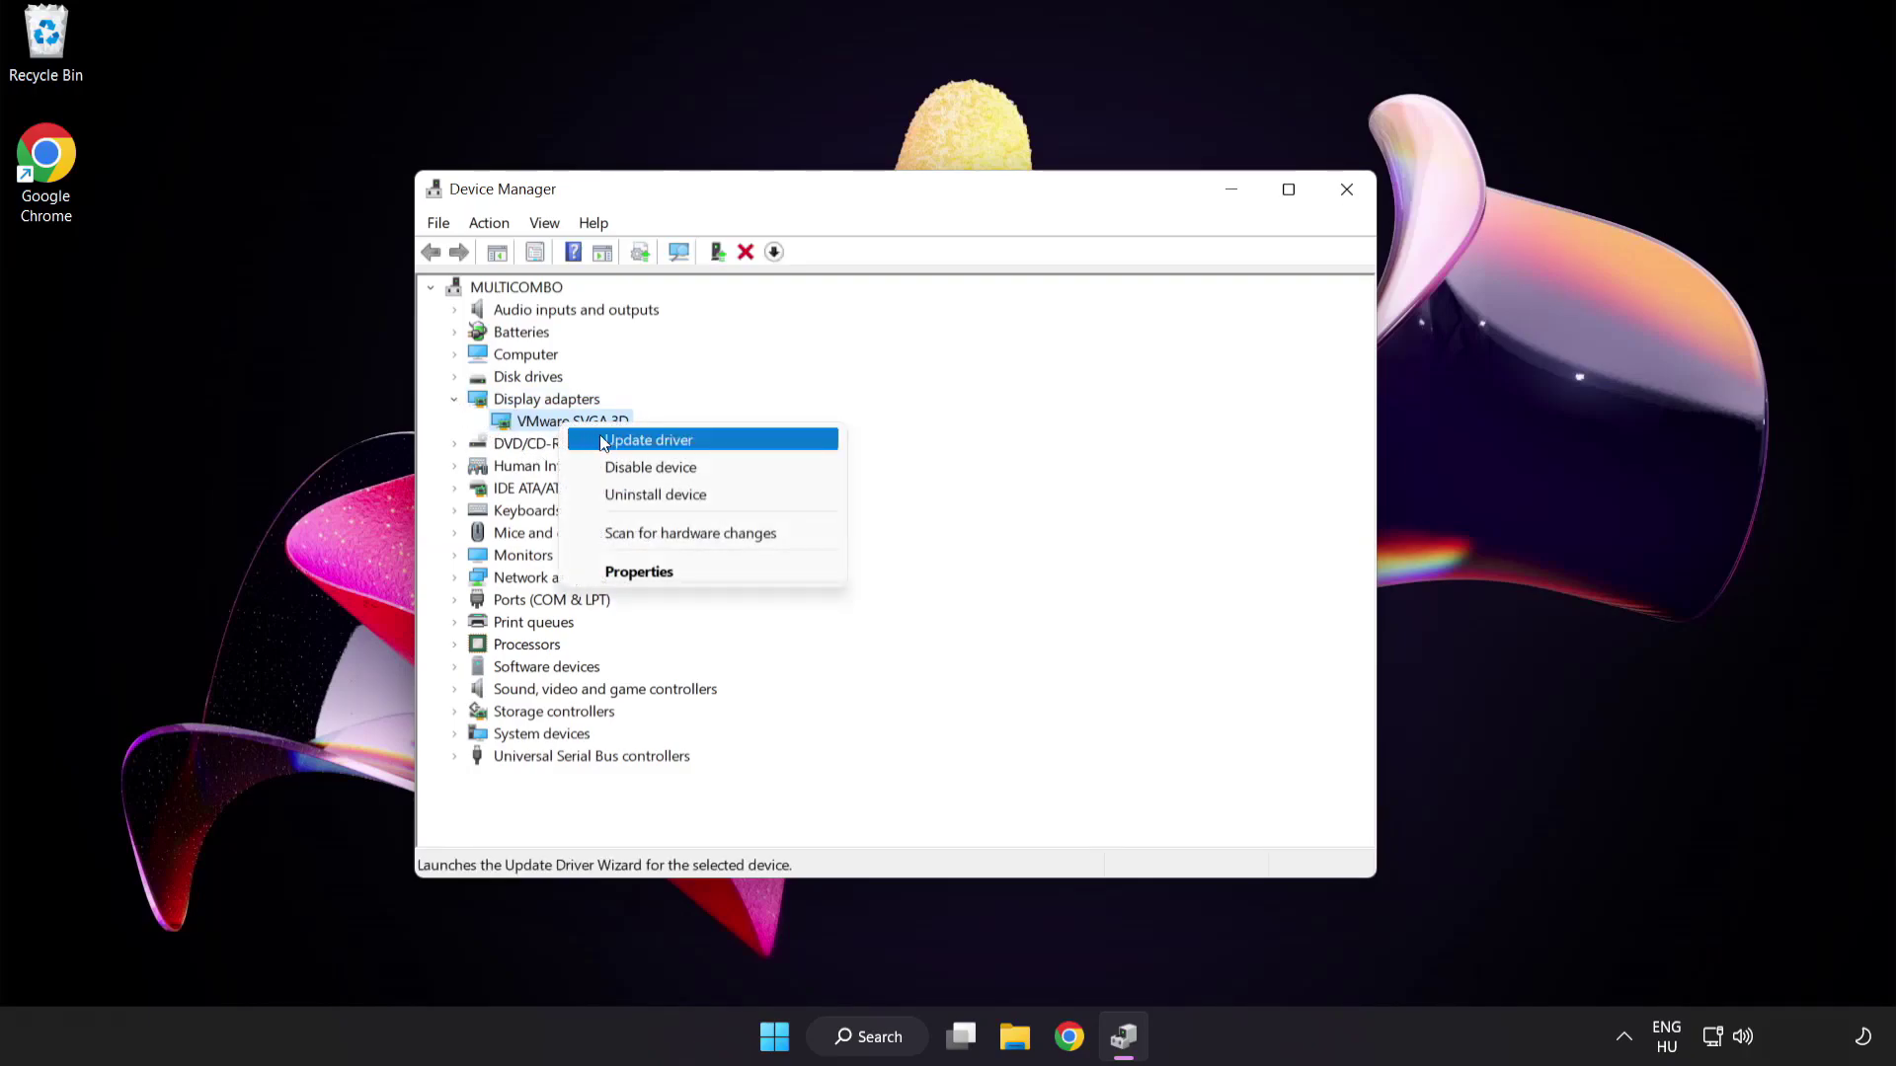
- Search automatically for a VMware SVGA 3D driver, confirm the best one is installed, and close Device Manager
click(736, 441)
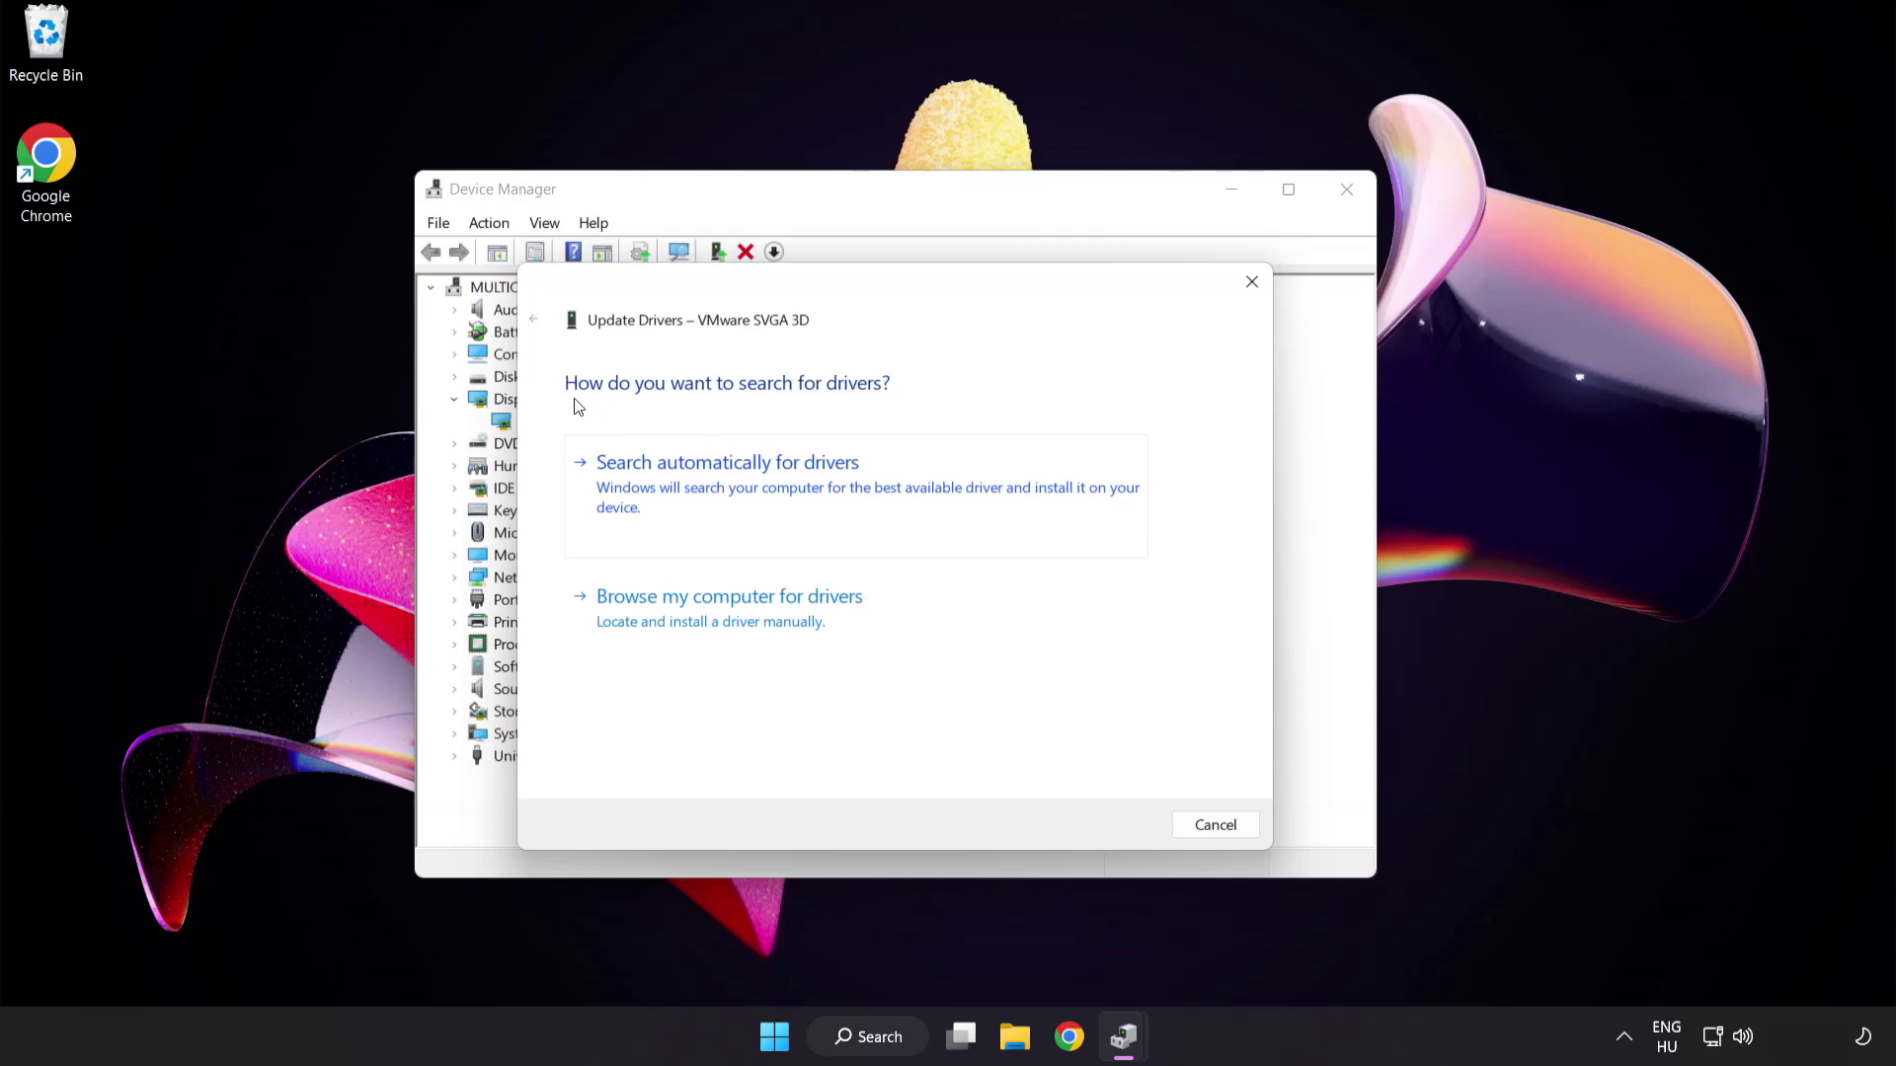
click(825, 484)
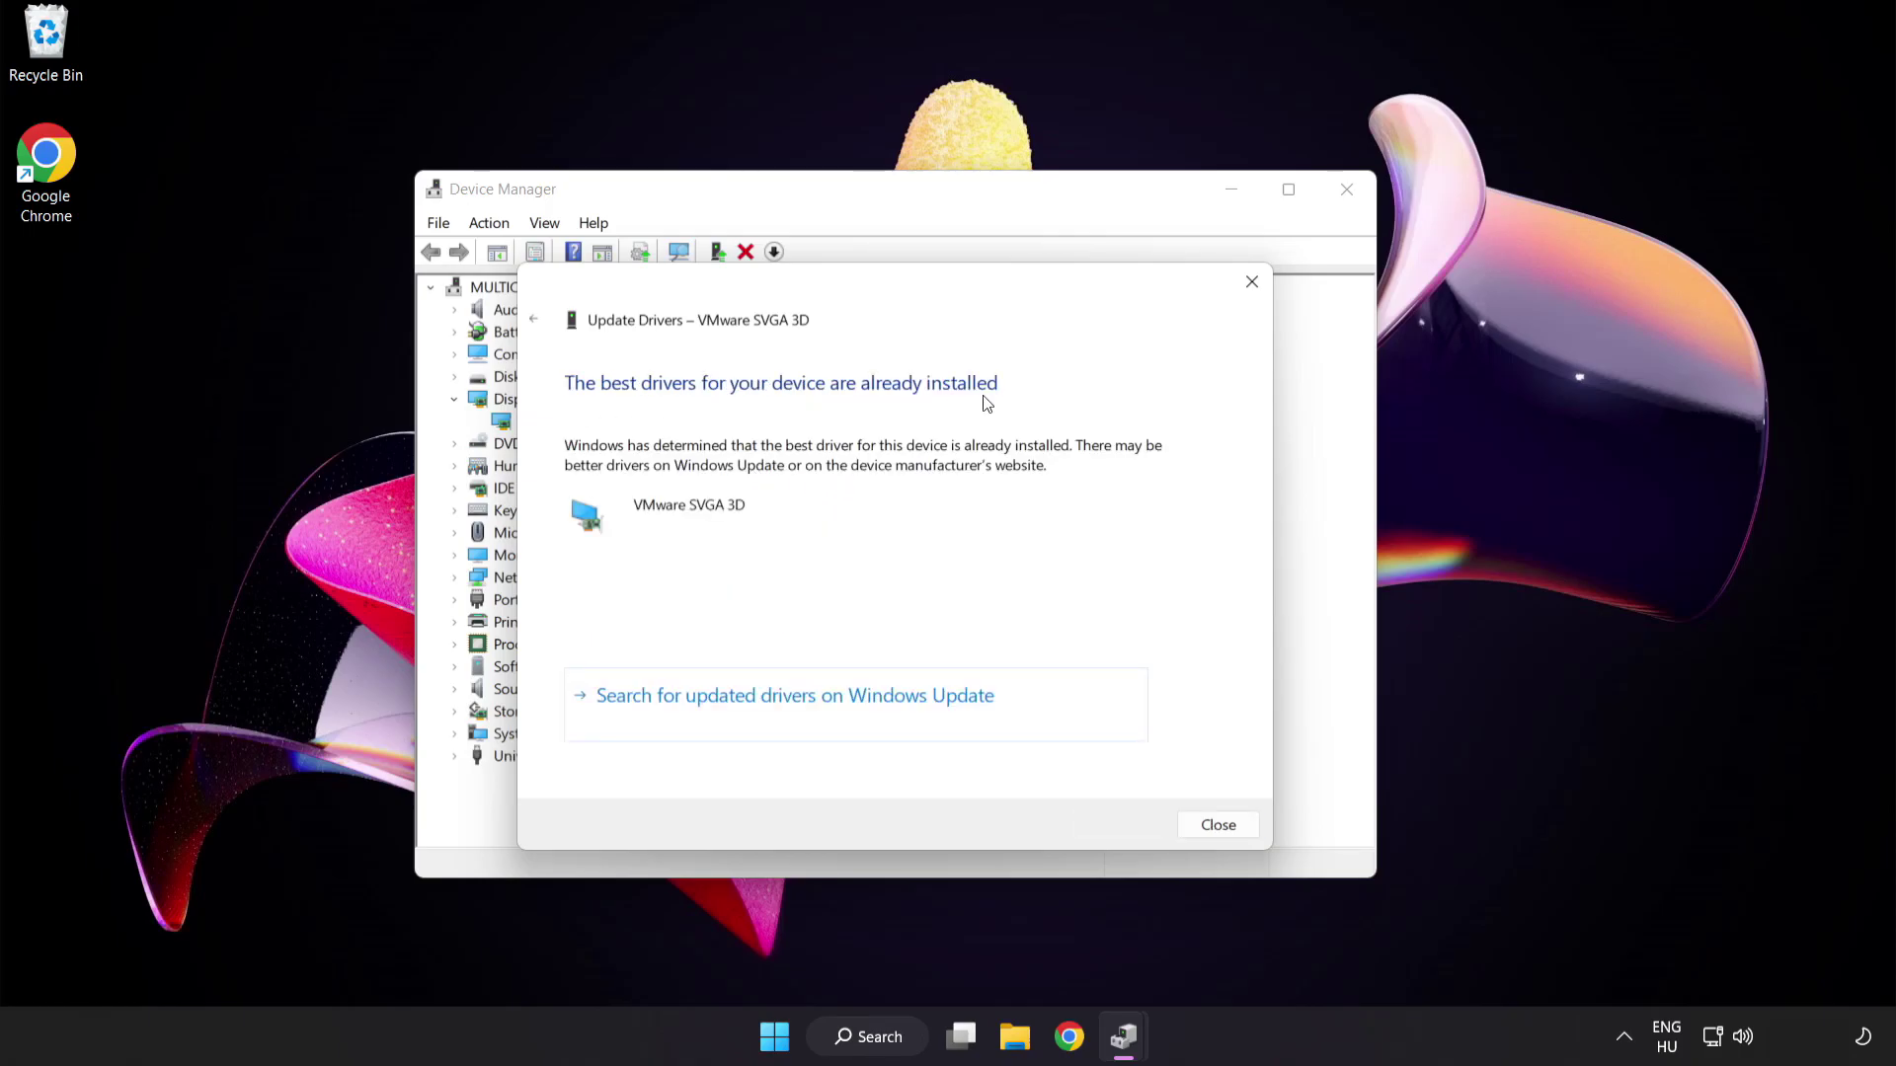
click(1213, 830)
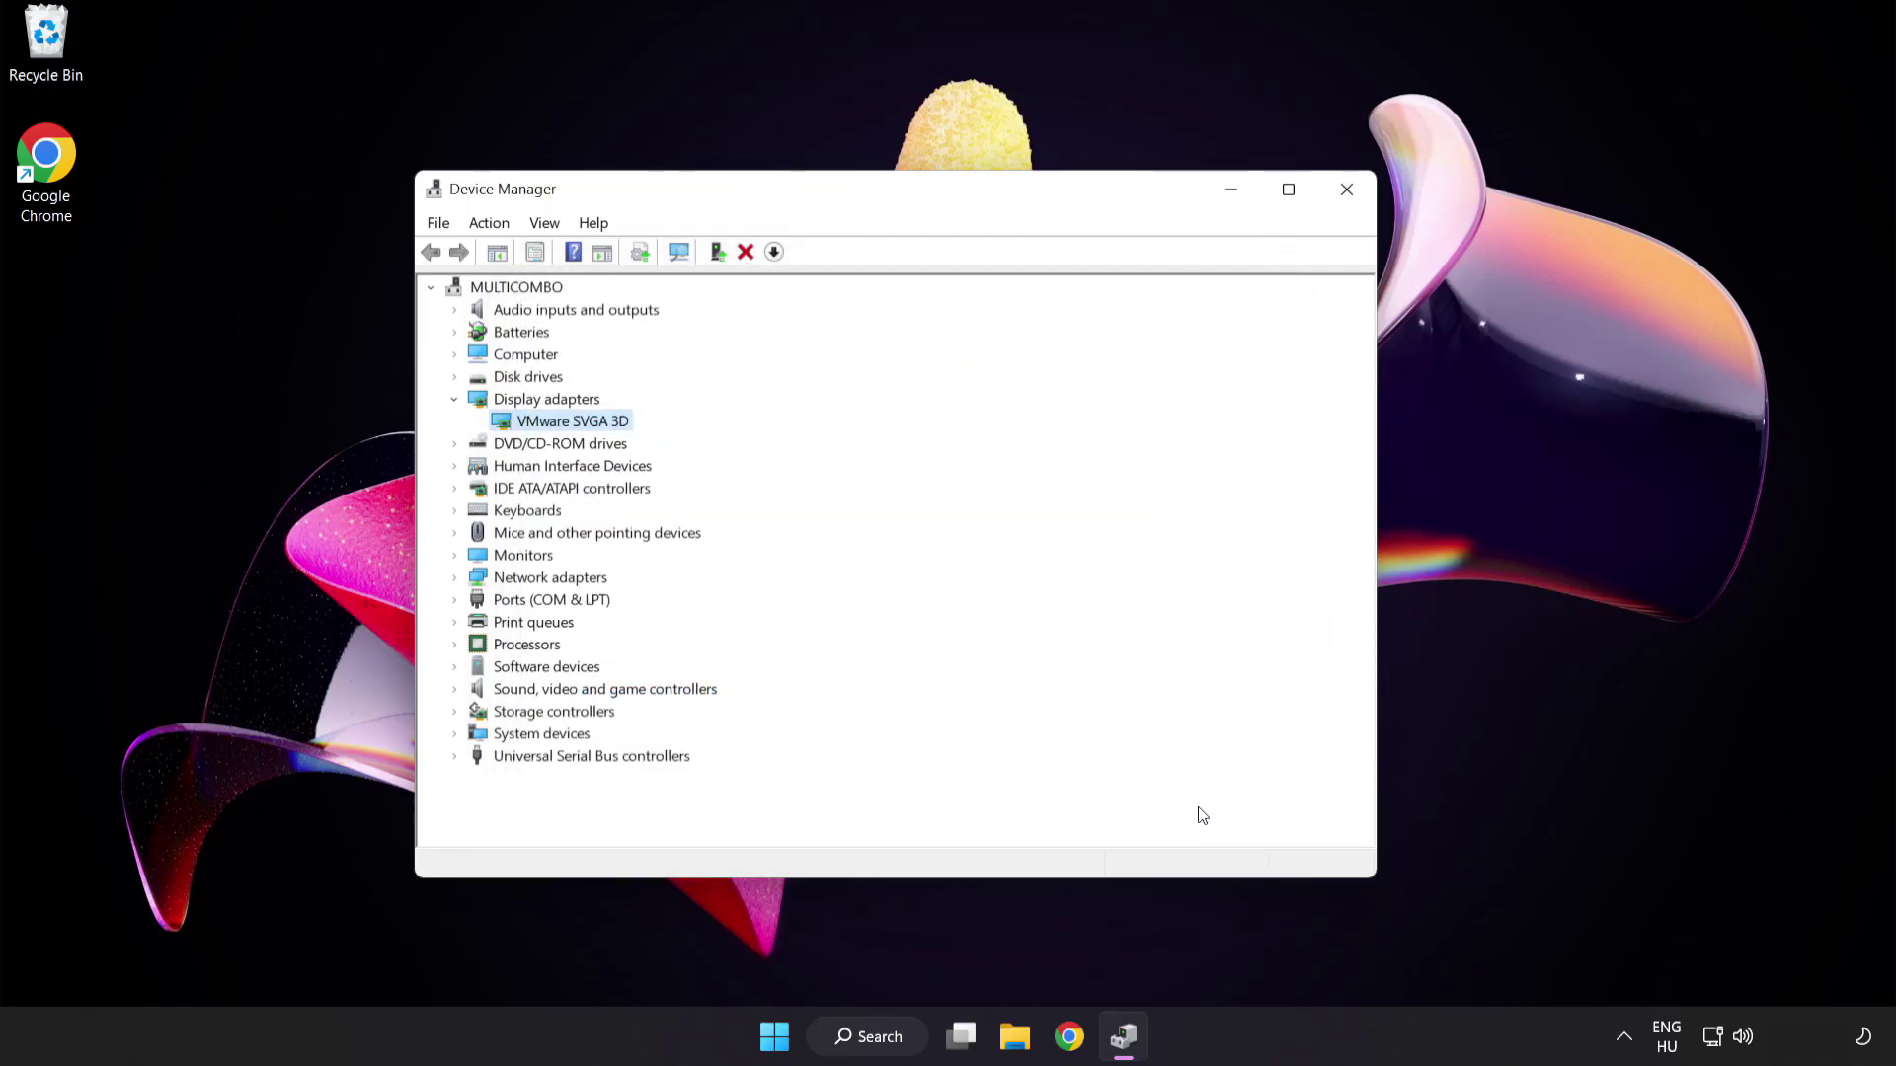
click(1345, 191)
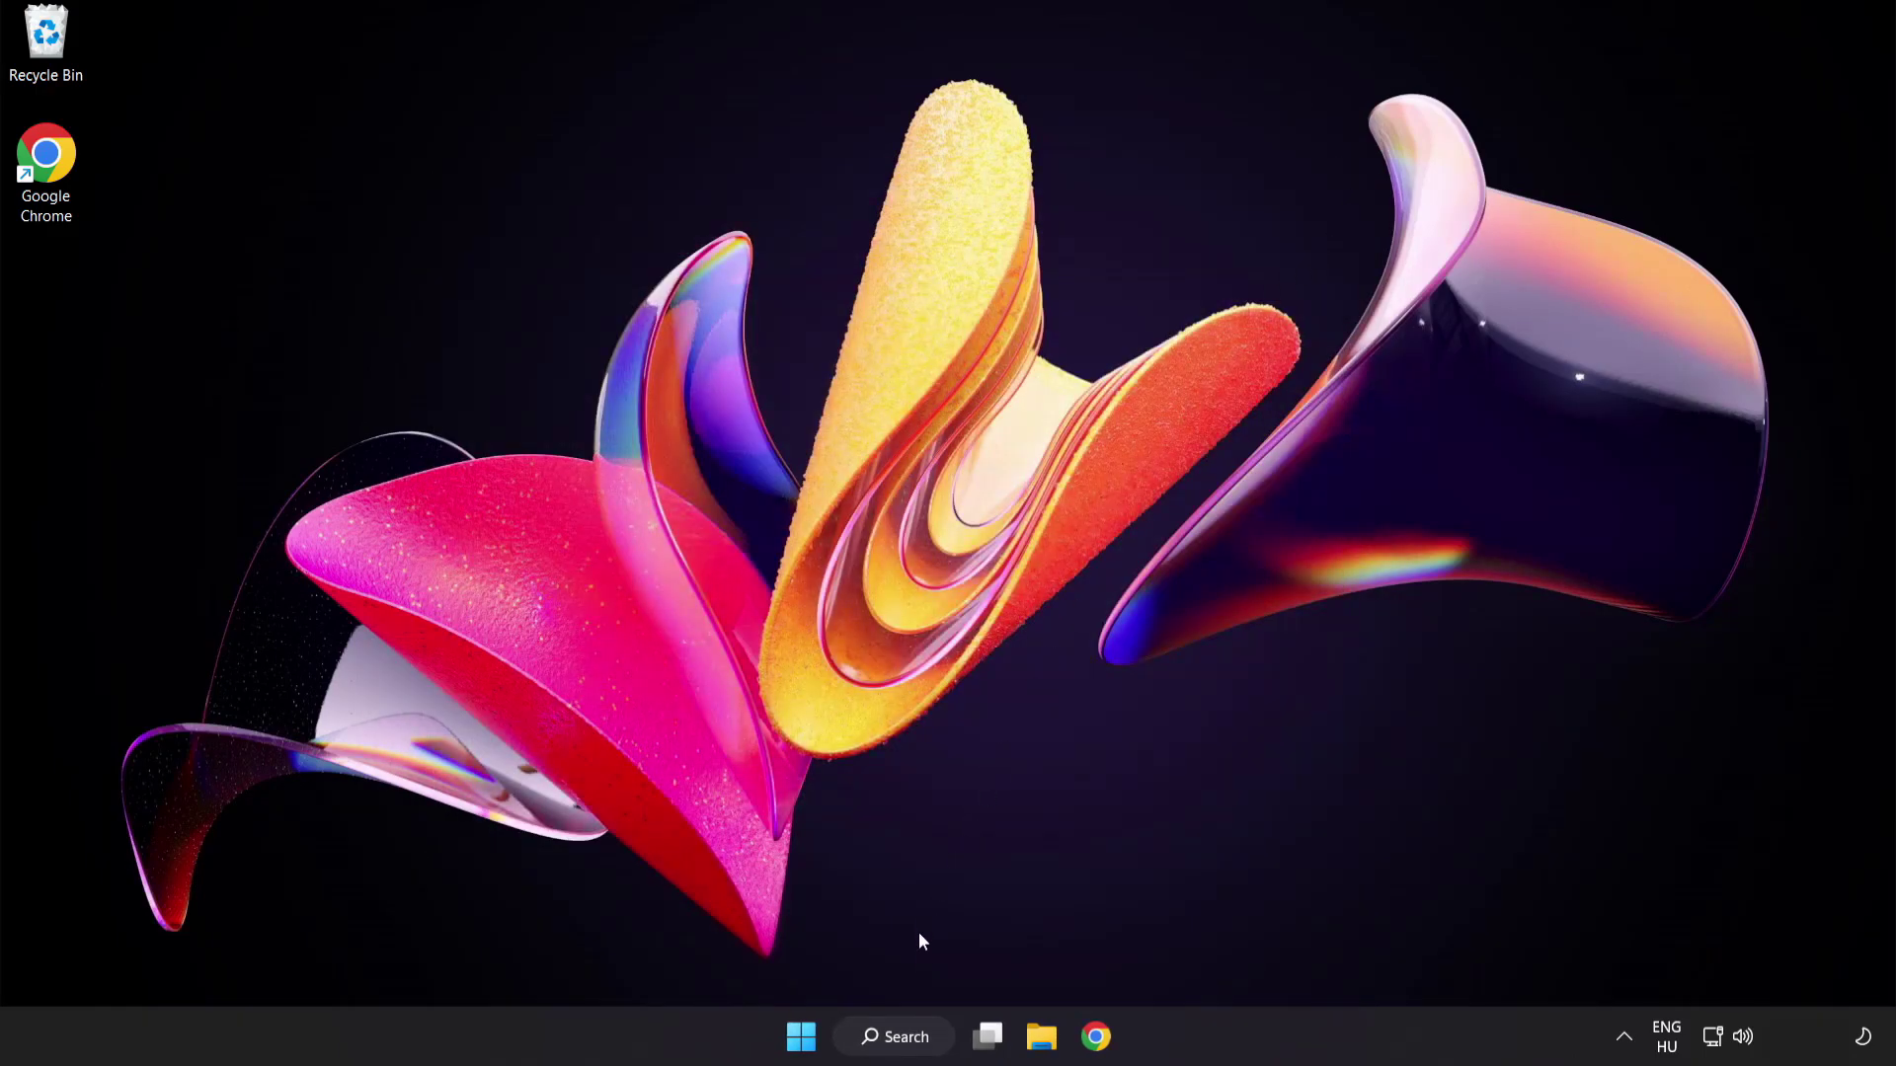
- Open the Windows Update settings page through a search for 'update'
click(906, 1041)
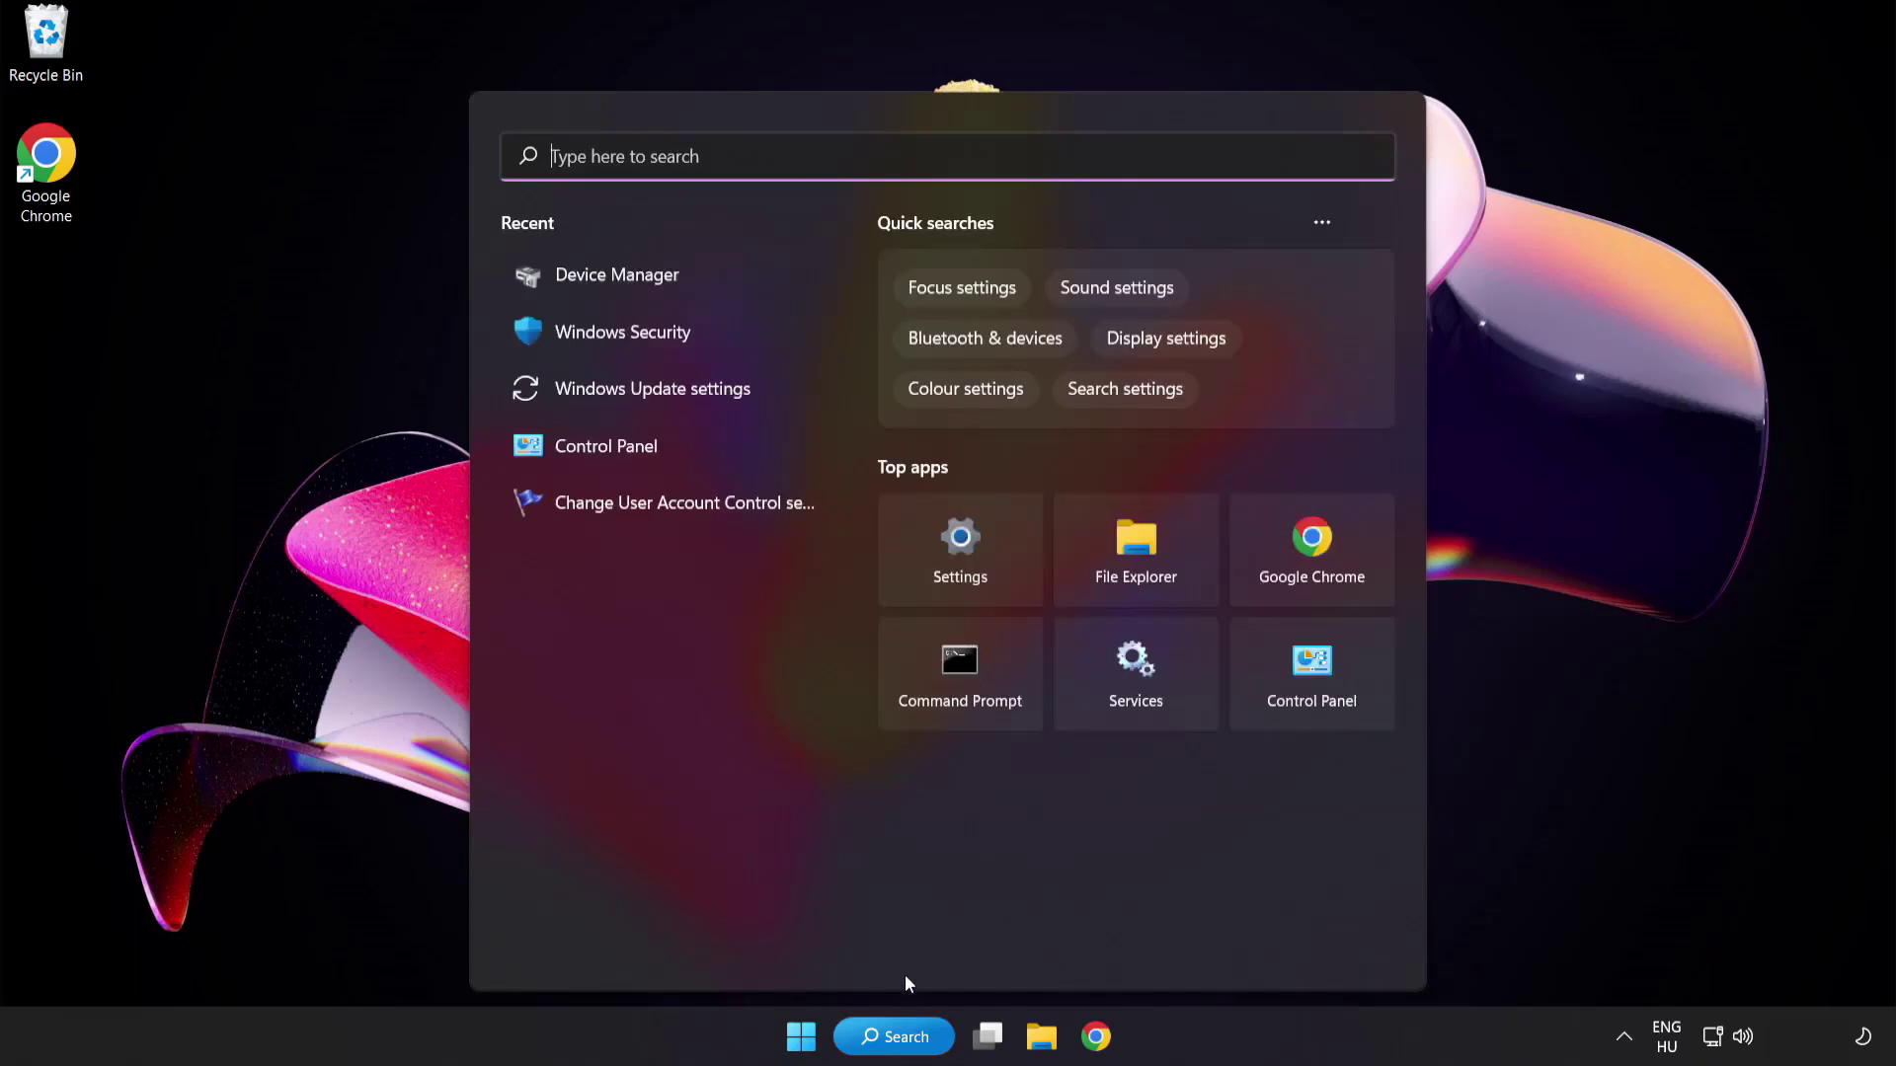
text(update)
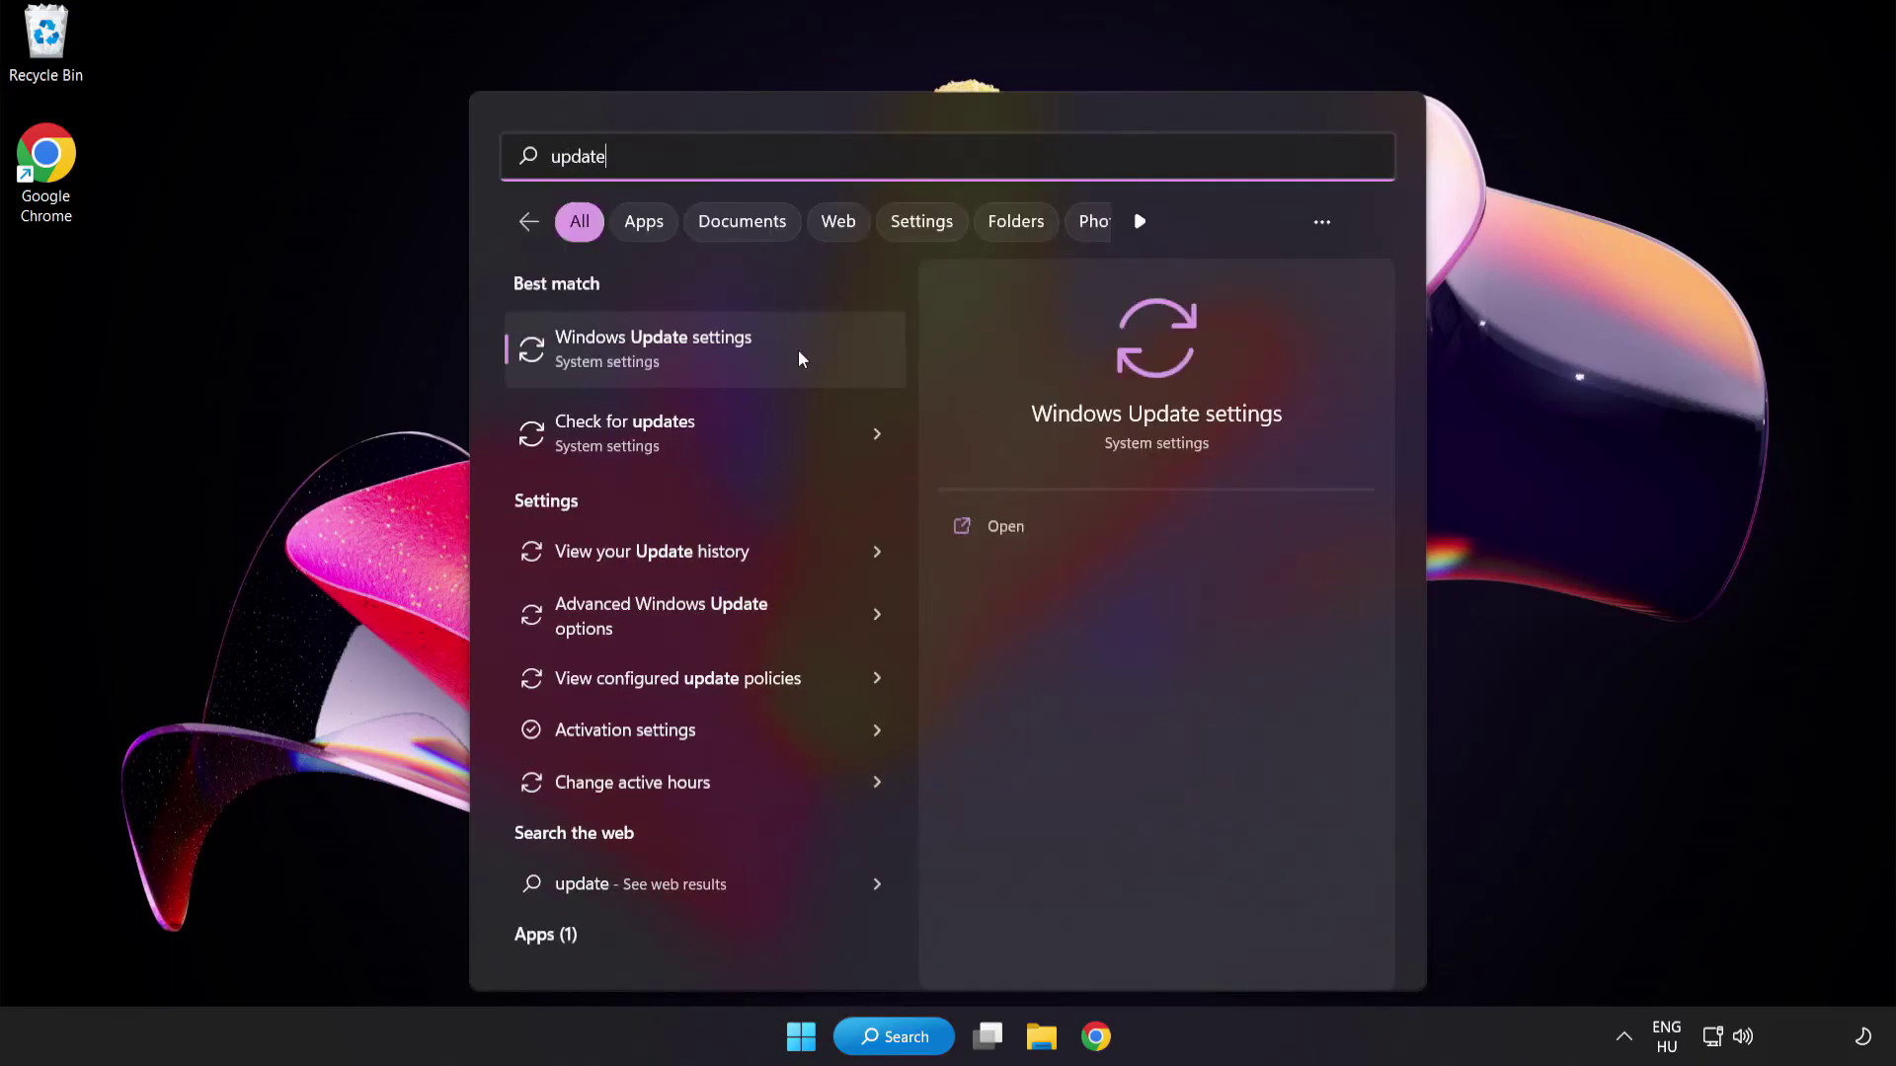
click(724, 358)
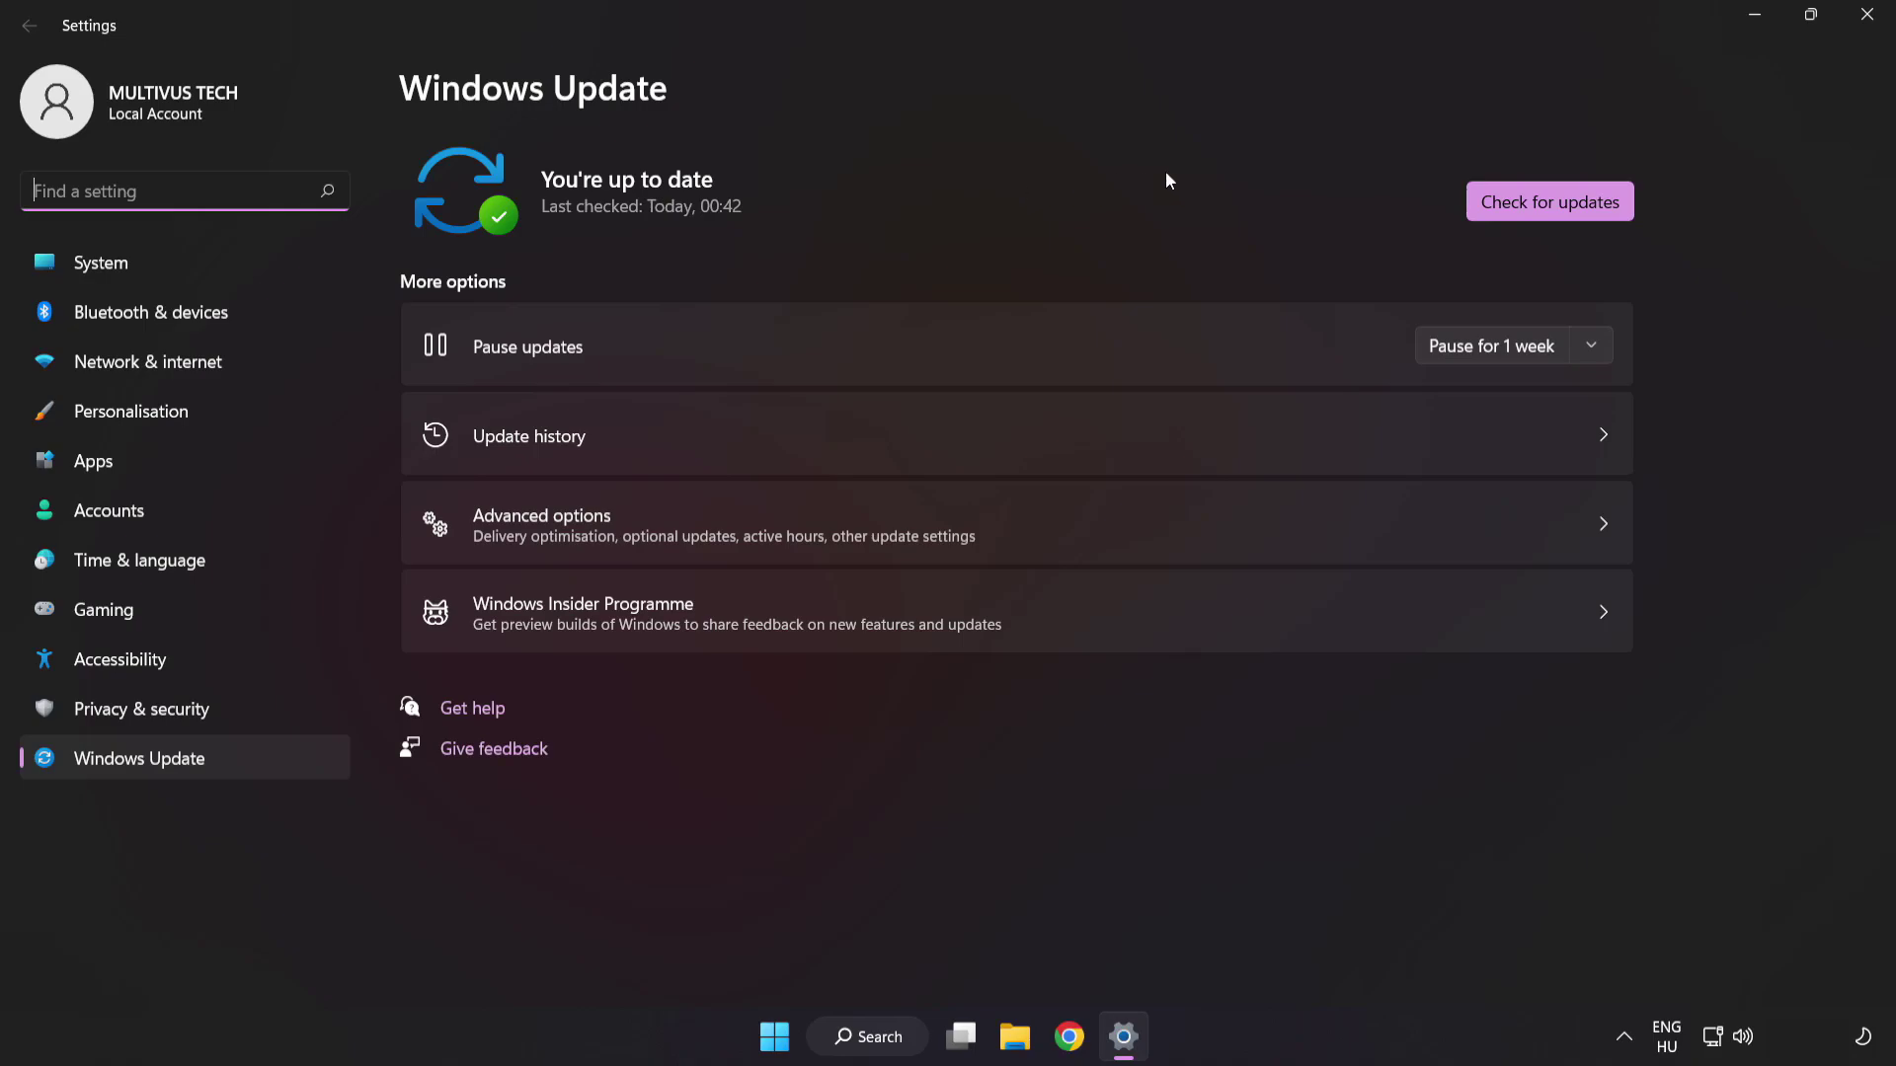
- Check for Windows updates again, confirm none are pending, and close Settings
click(1545, 214)
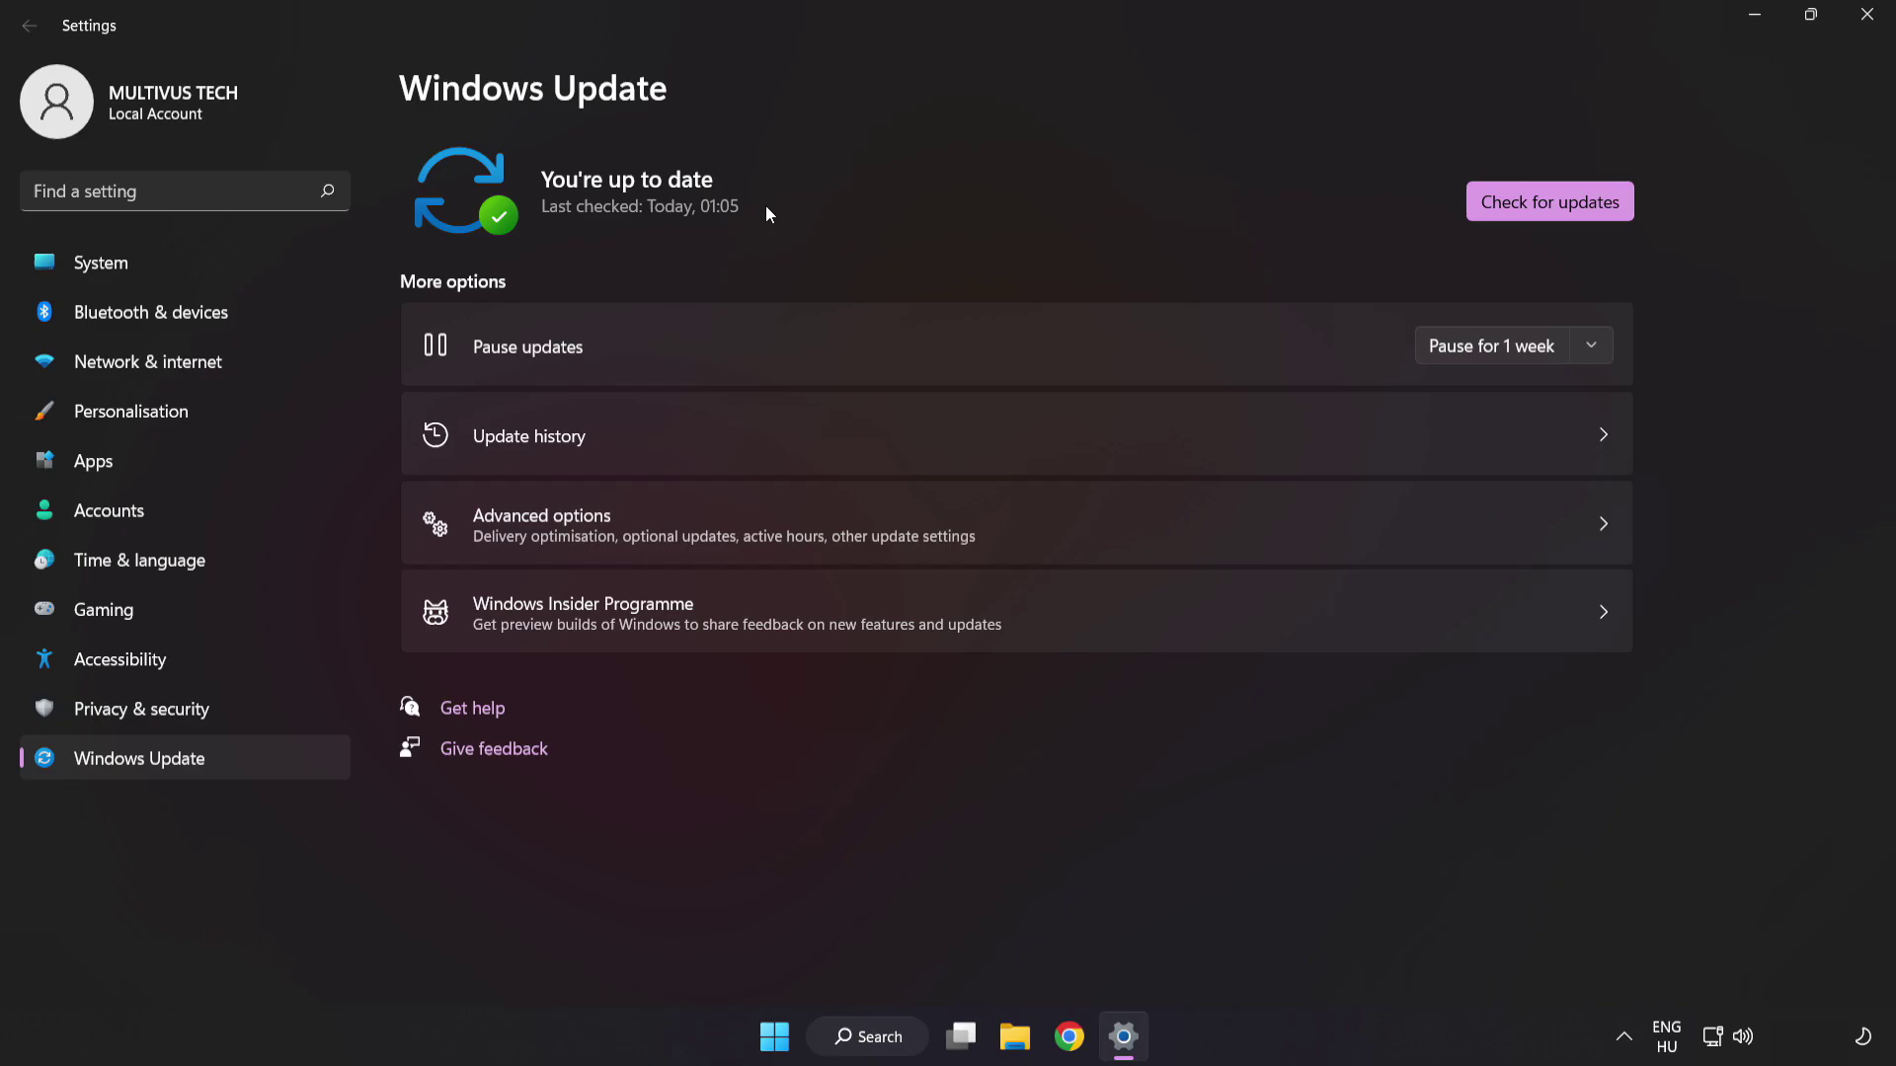
click(1865, 20)
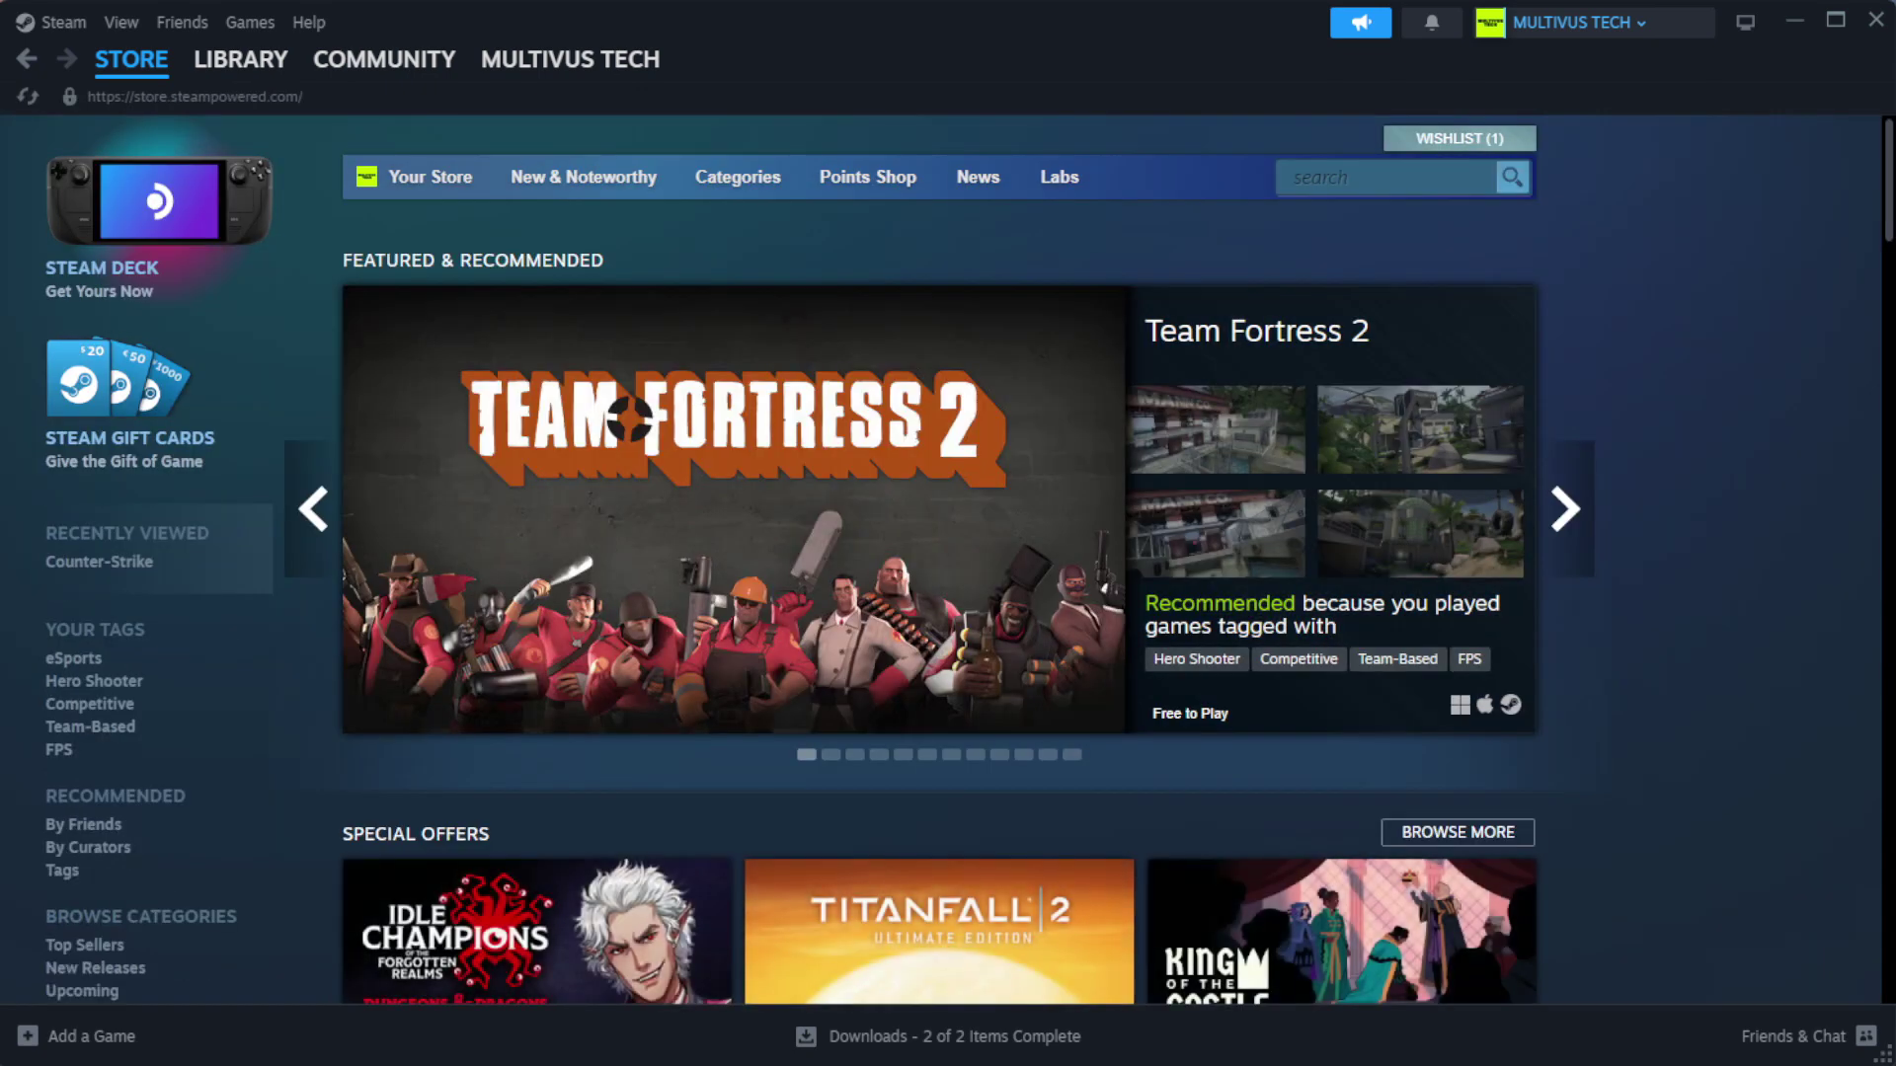
- Go to the Steam Library home and bring up YOUR NOT WORKING GAME's options
mouse_move(242, 76)
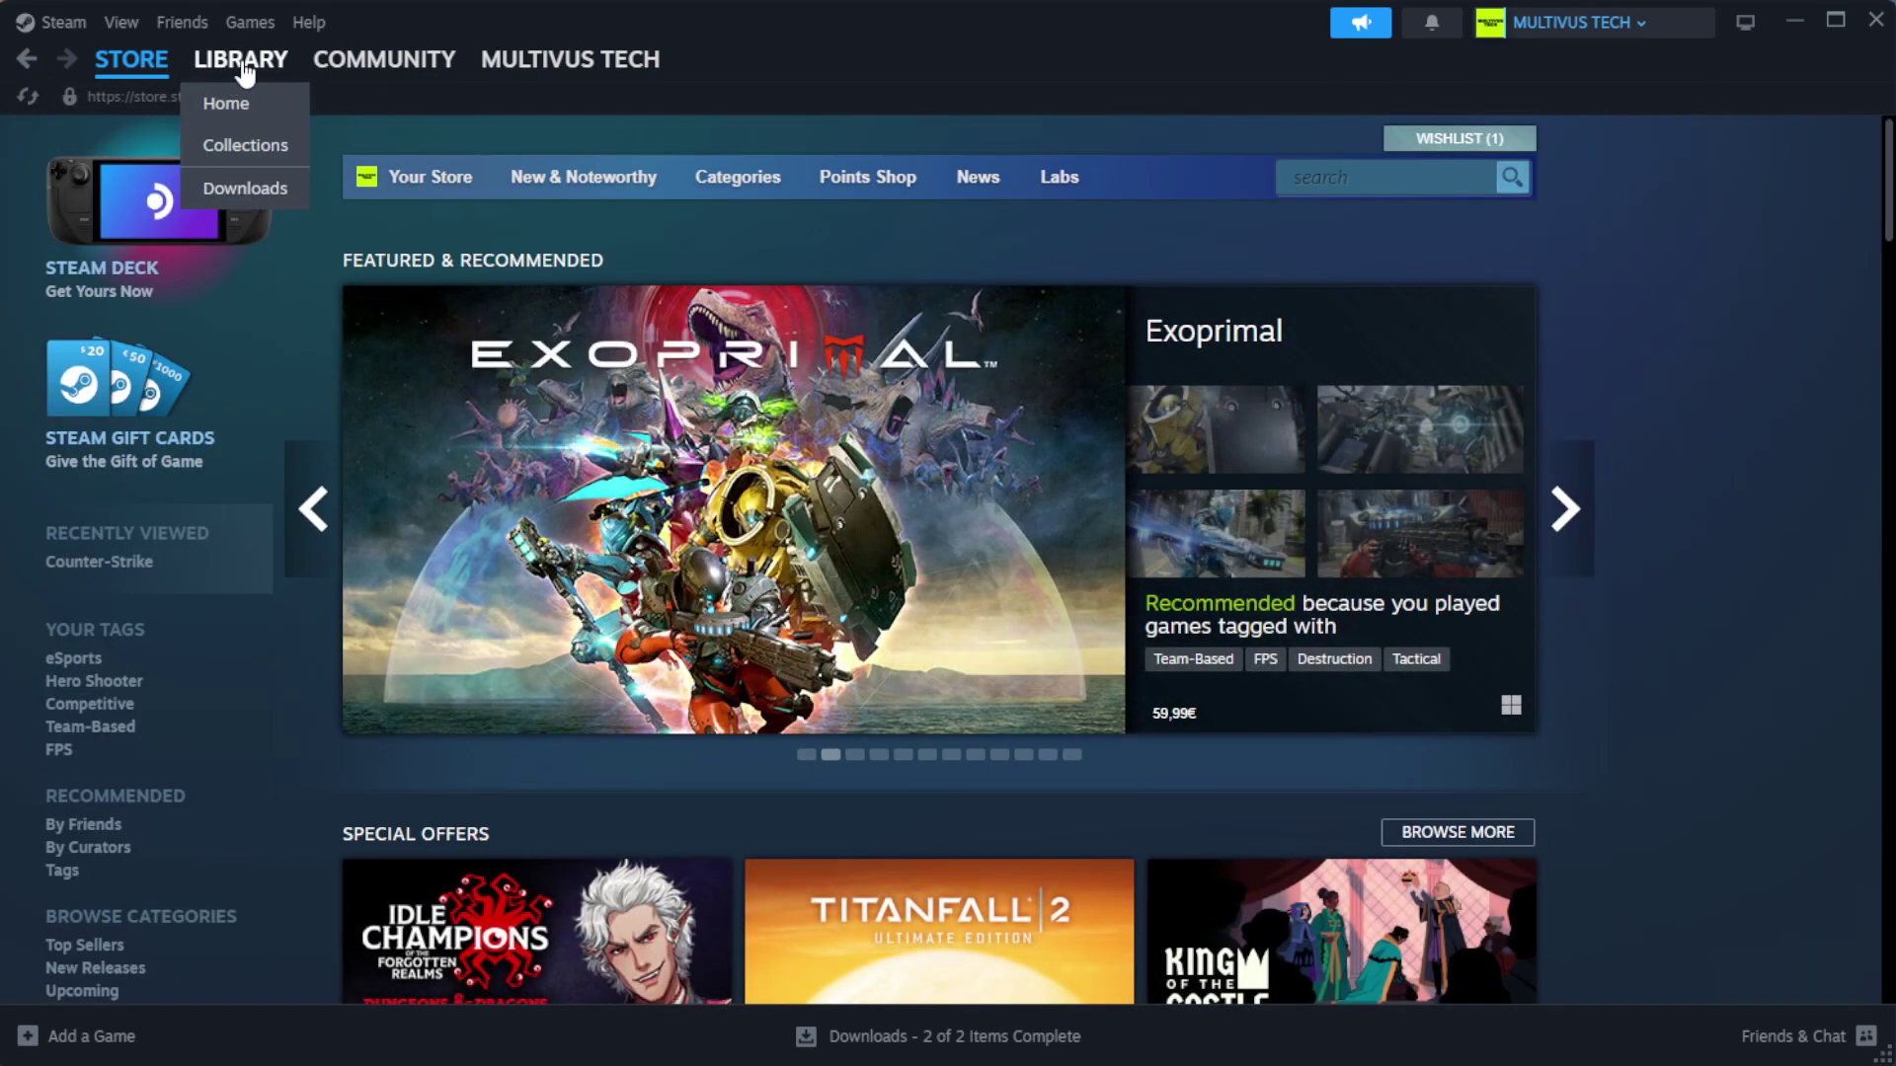
click(278, 111)
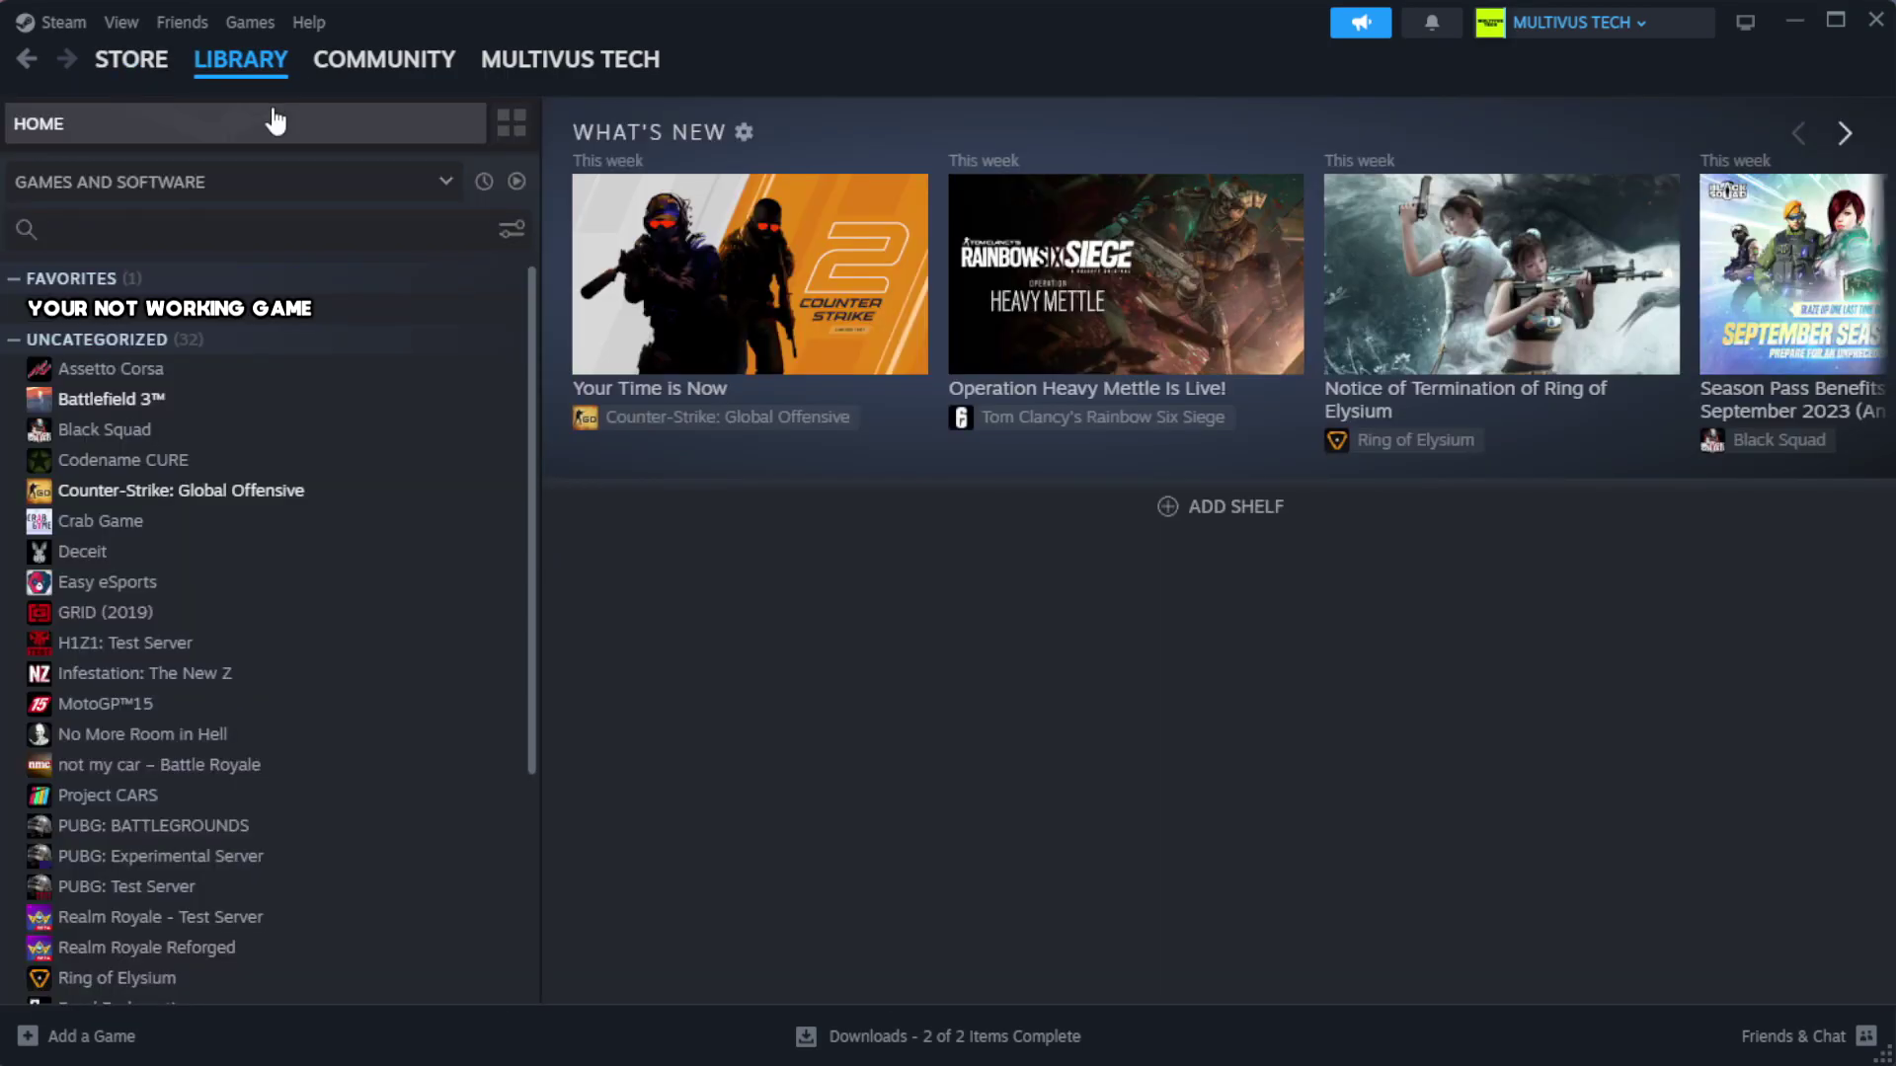
right_click(469, 314)
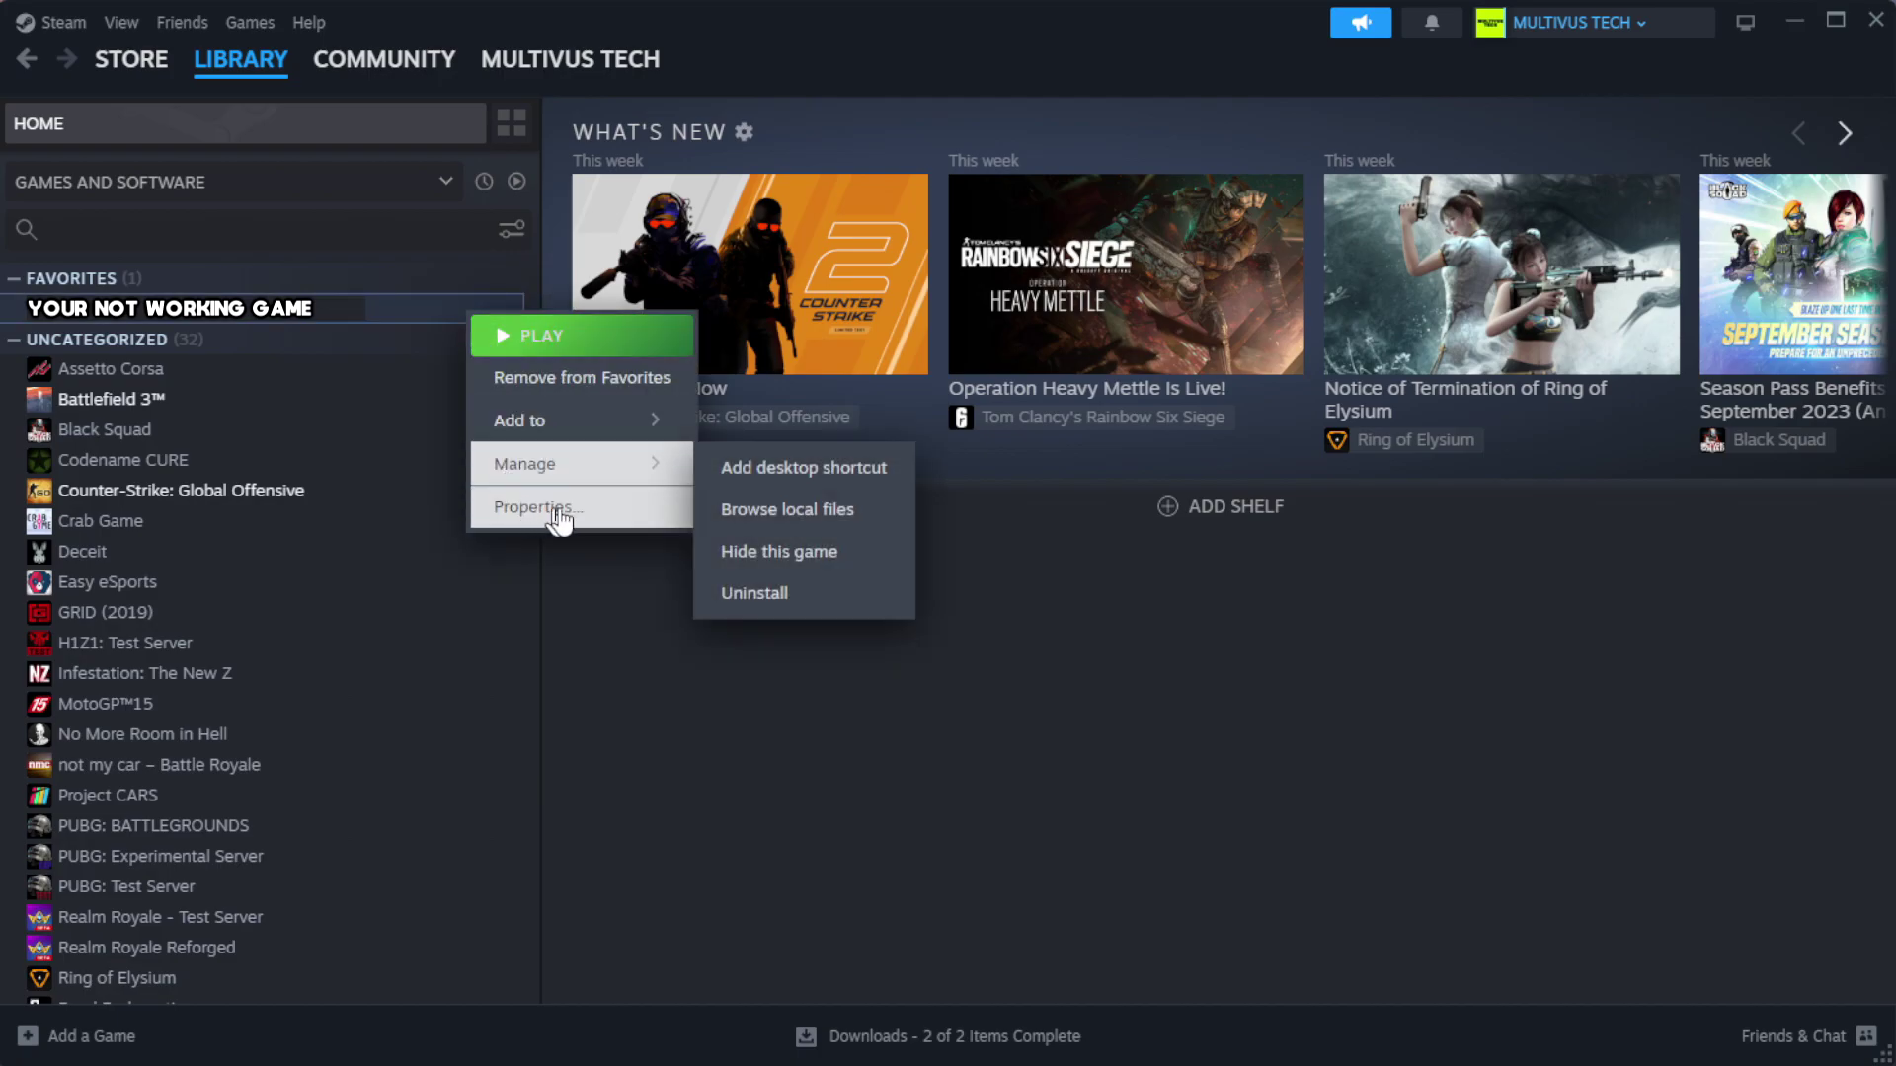
- Verify the integrity of YOUR NOT WORKING GAME's files from its Installed Files properties
click(592, 515)
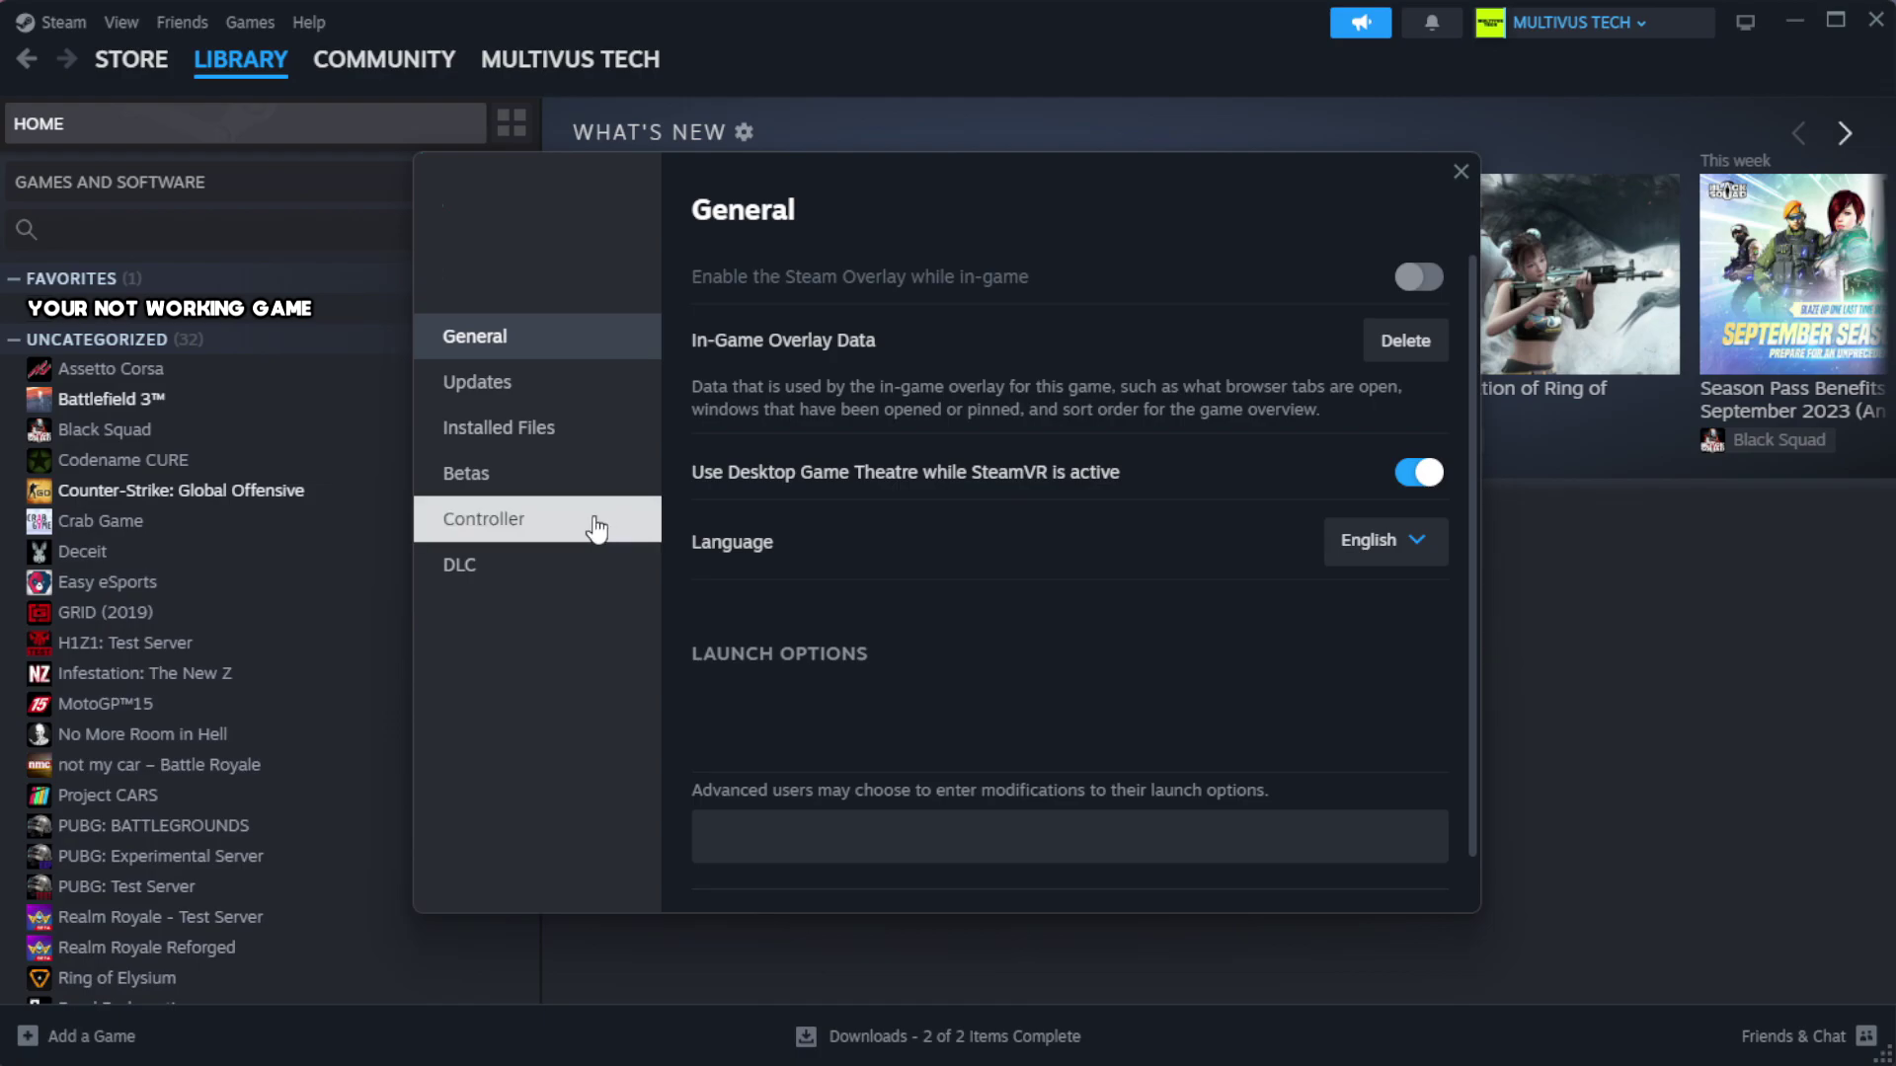
click(624, 451)
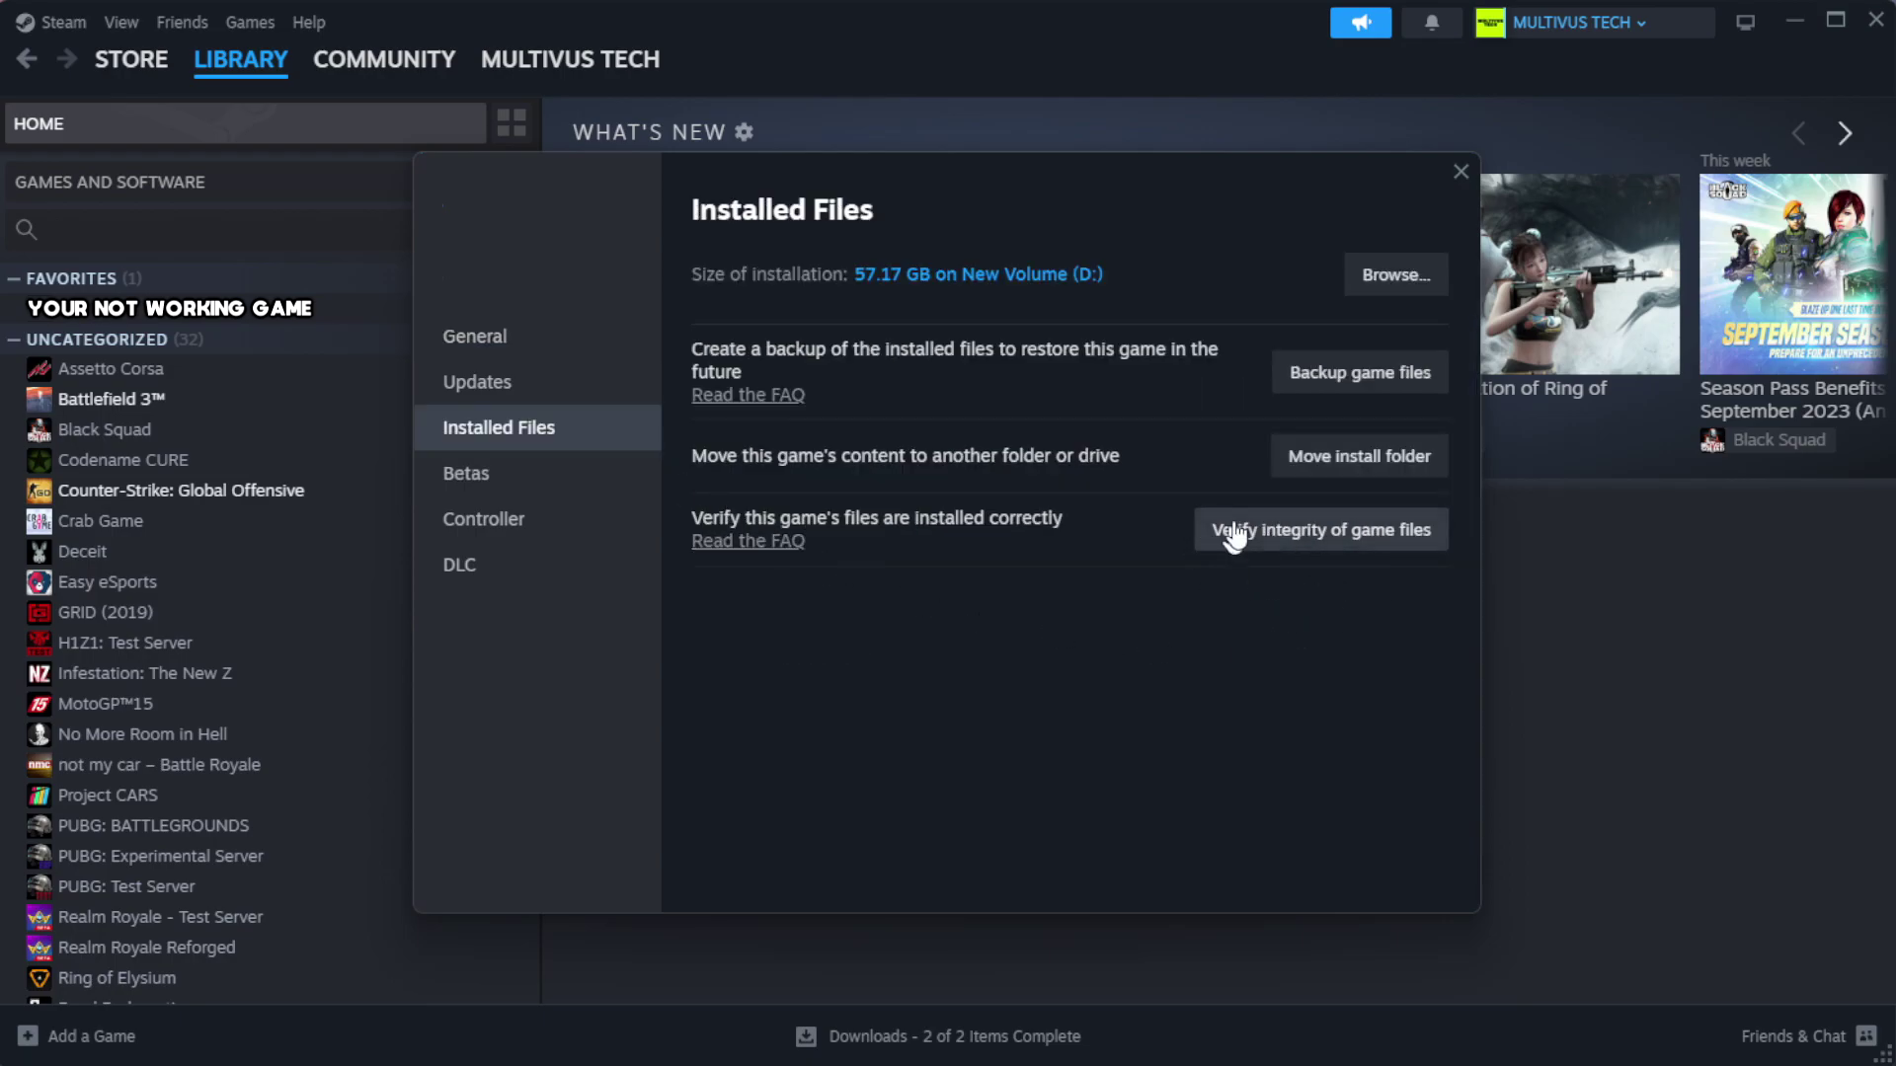
click(1333, 549)
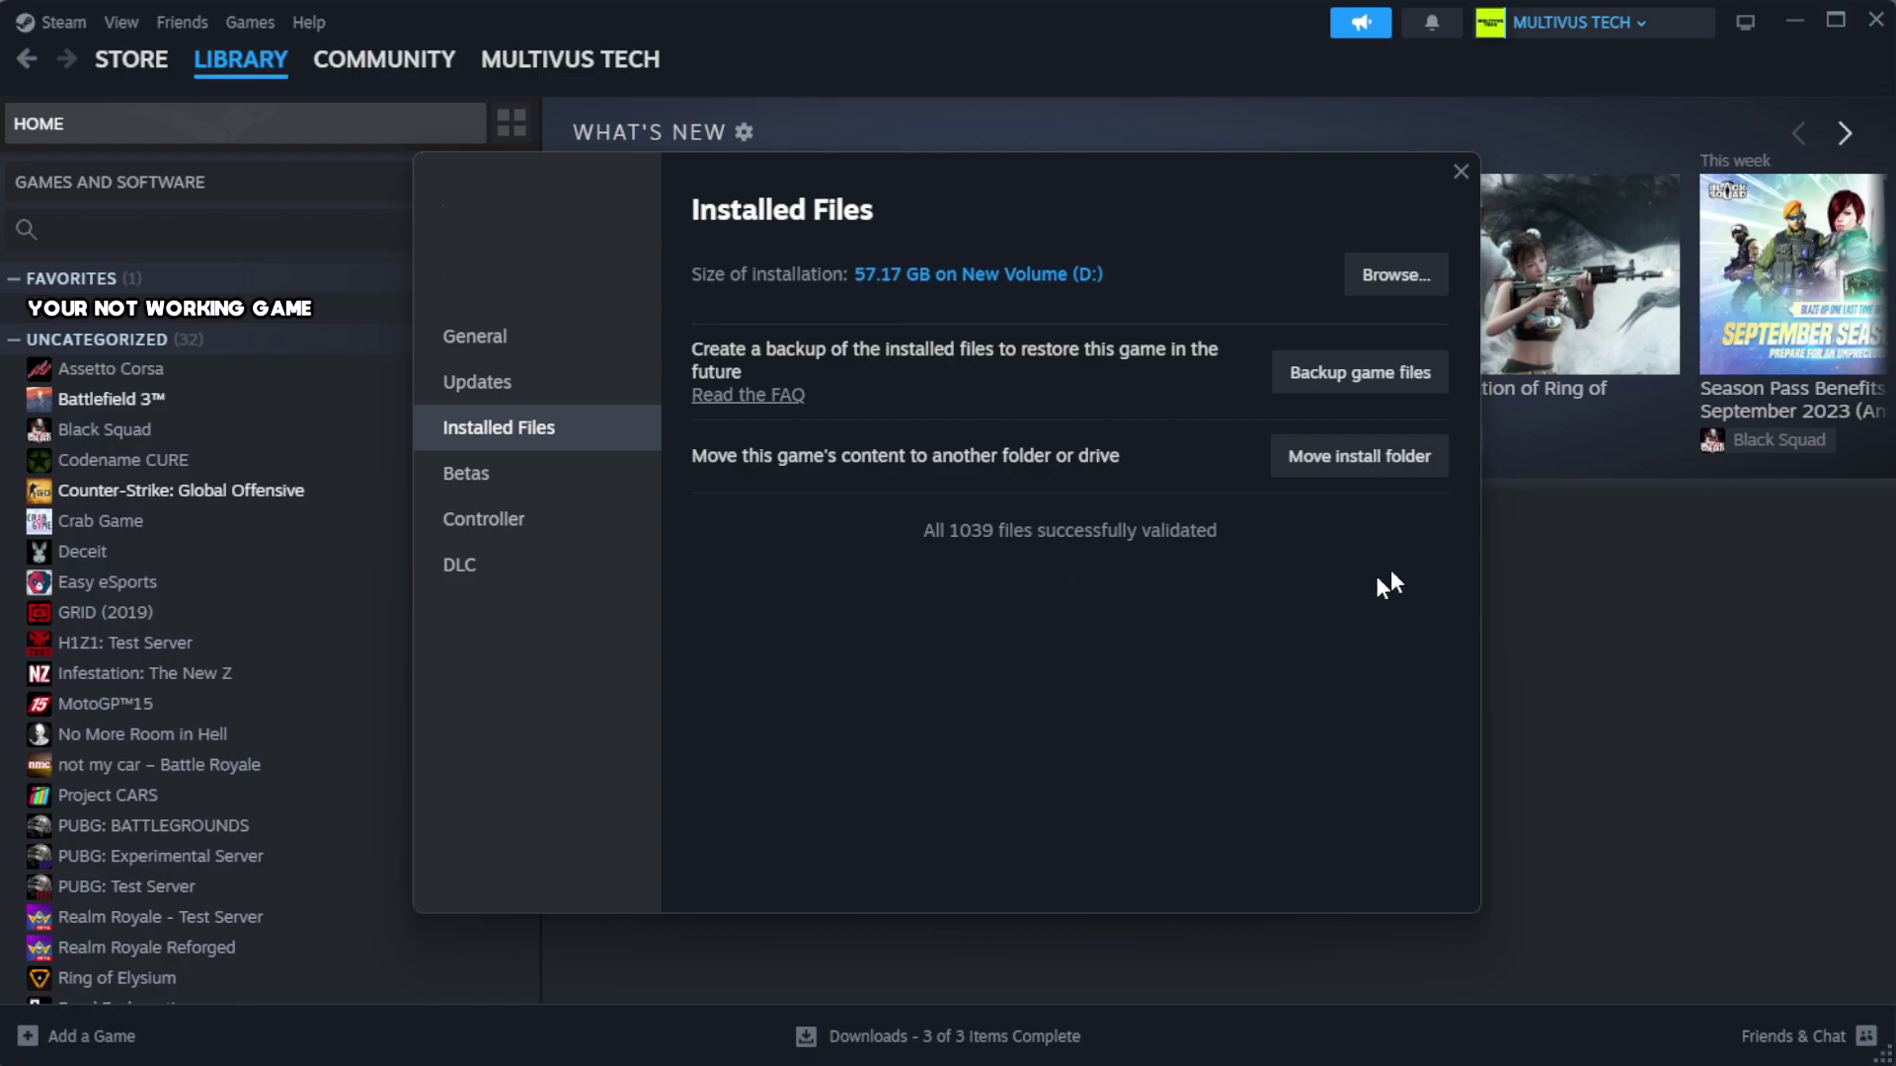
- Open the game's install folder and bring up the YOUR NOT WORKING GAME shortcut's actions
click(1392, 294)
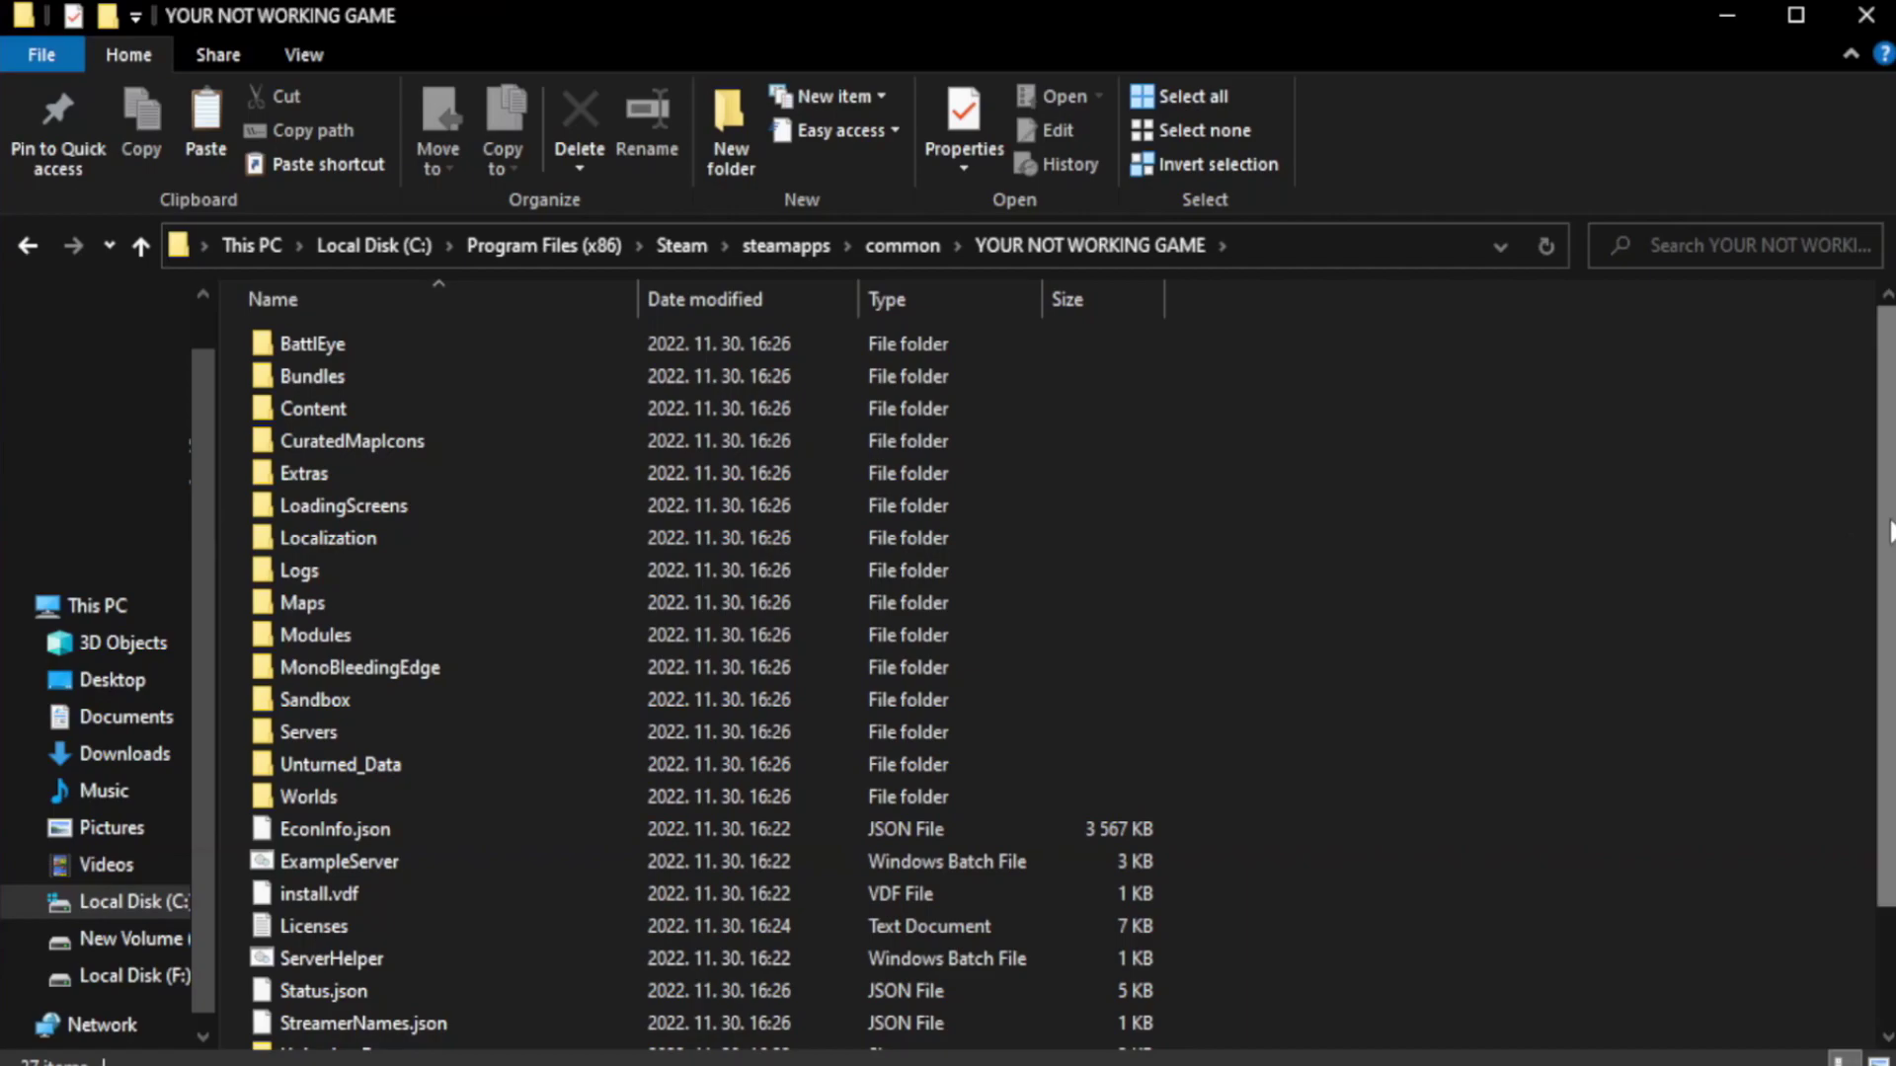
scroll(1891, 706, down, 2)
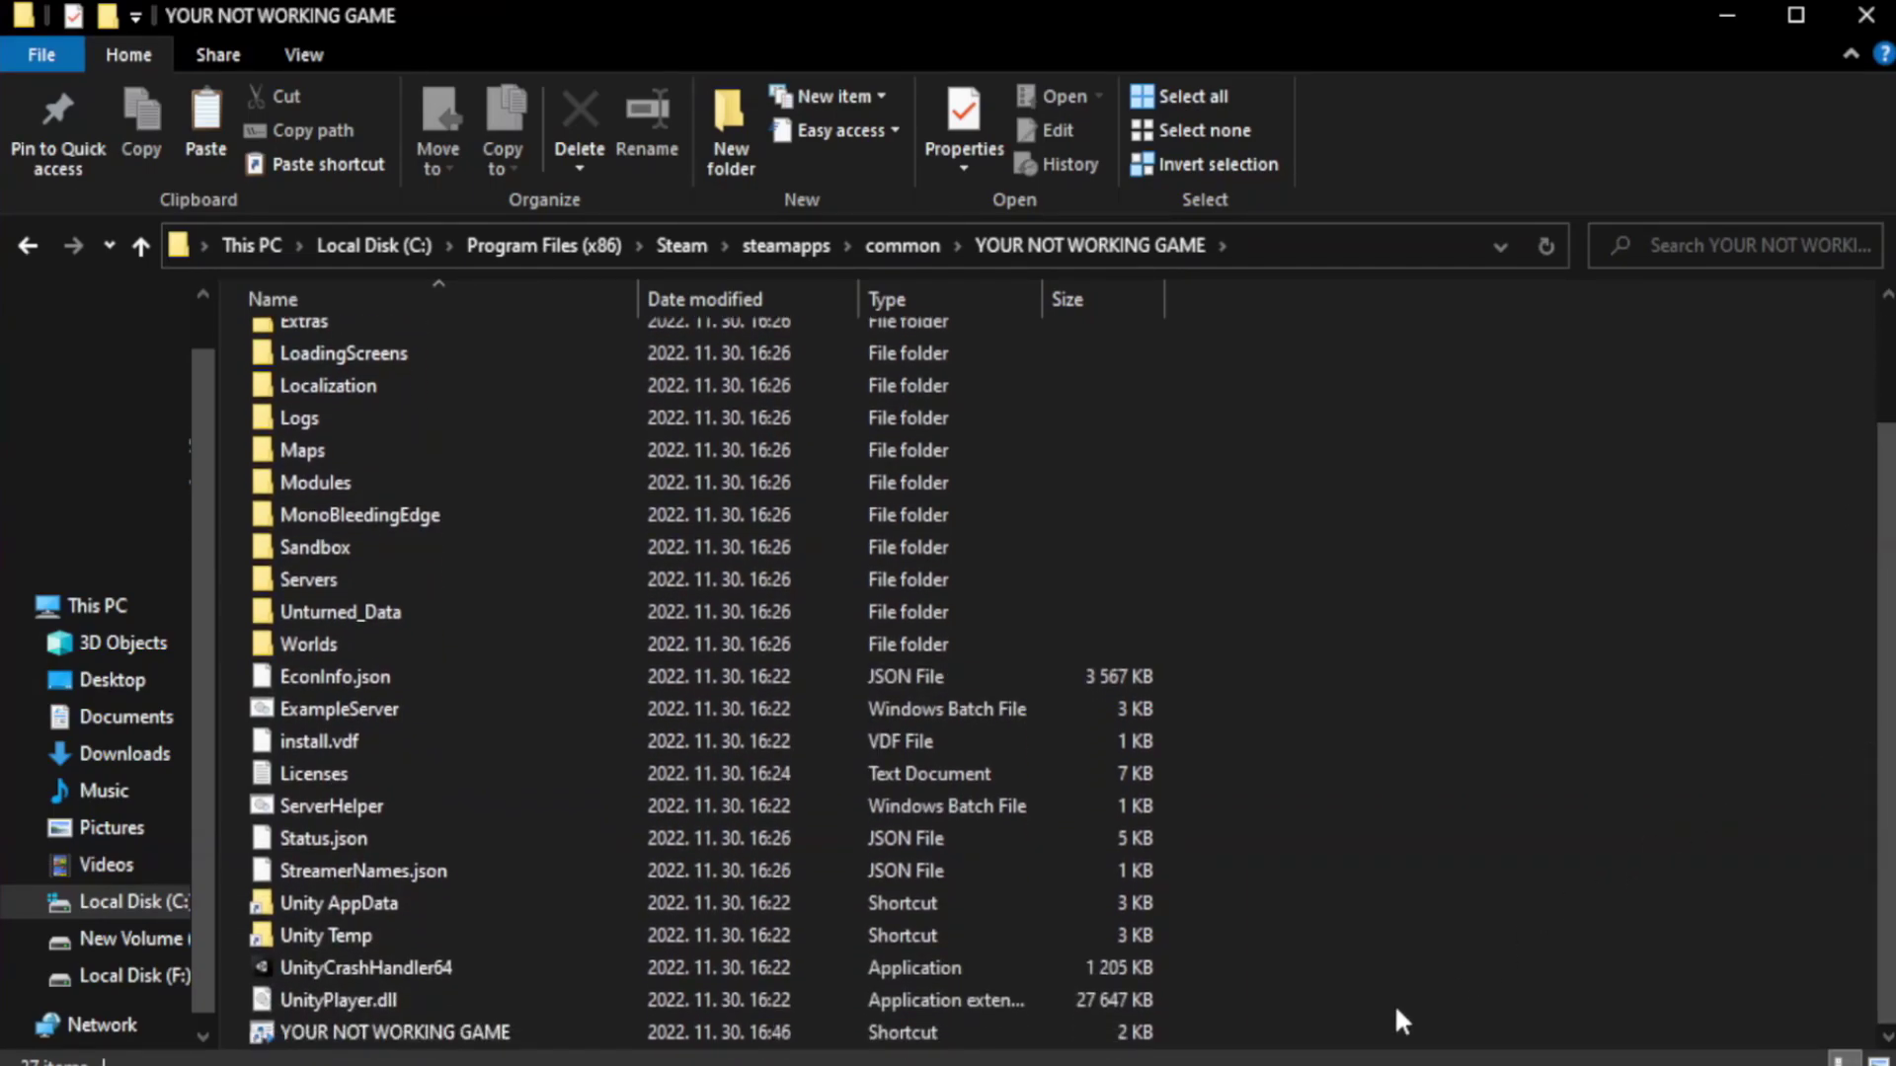
click(679, 1031)
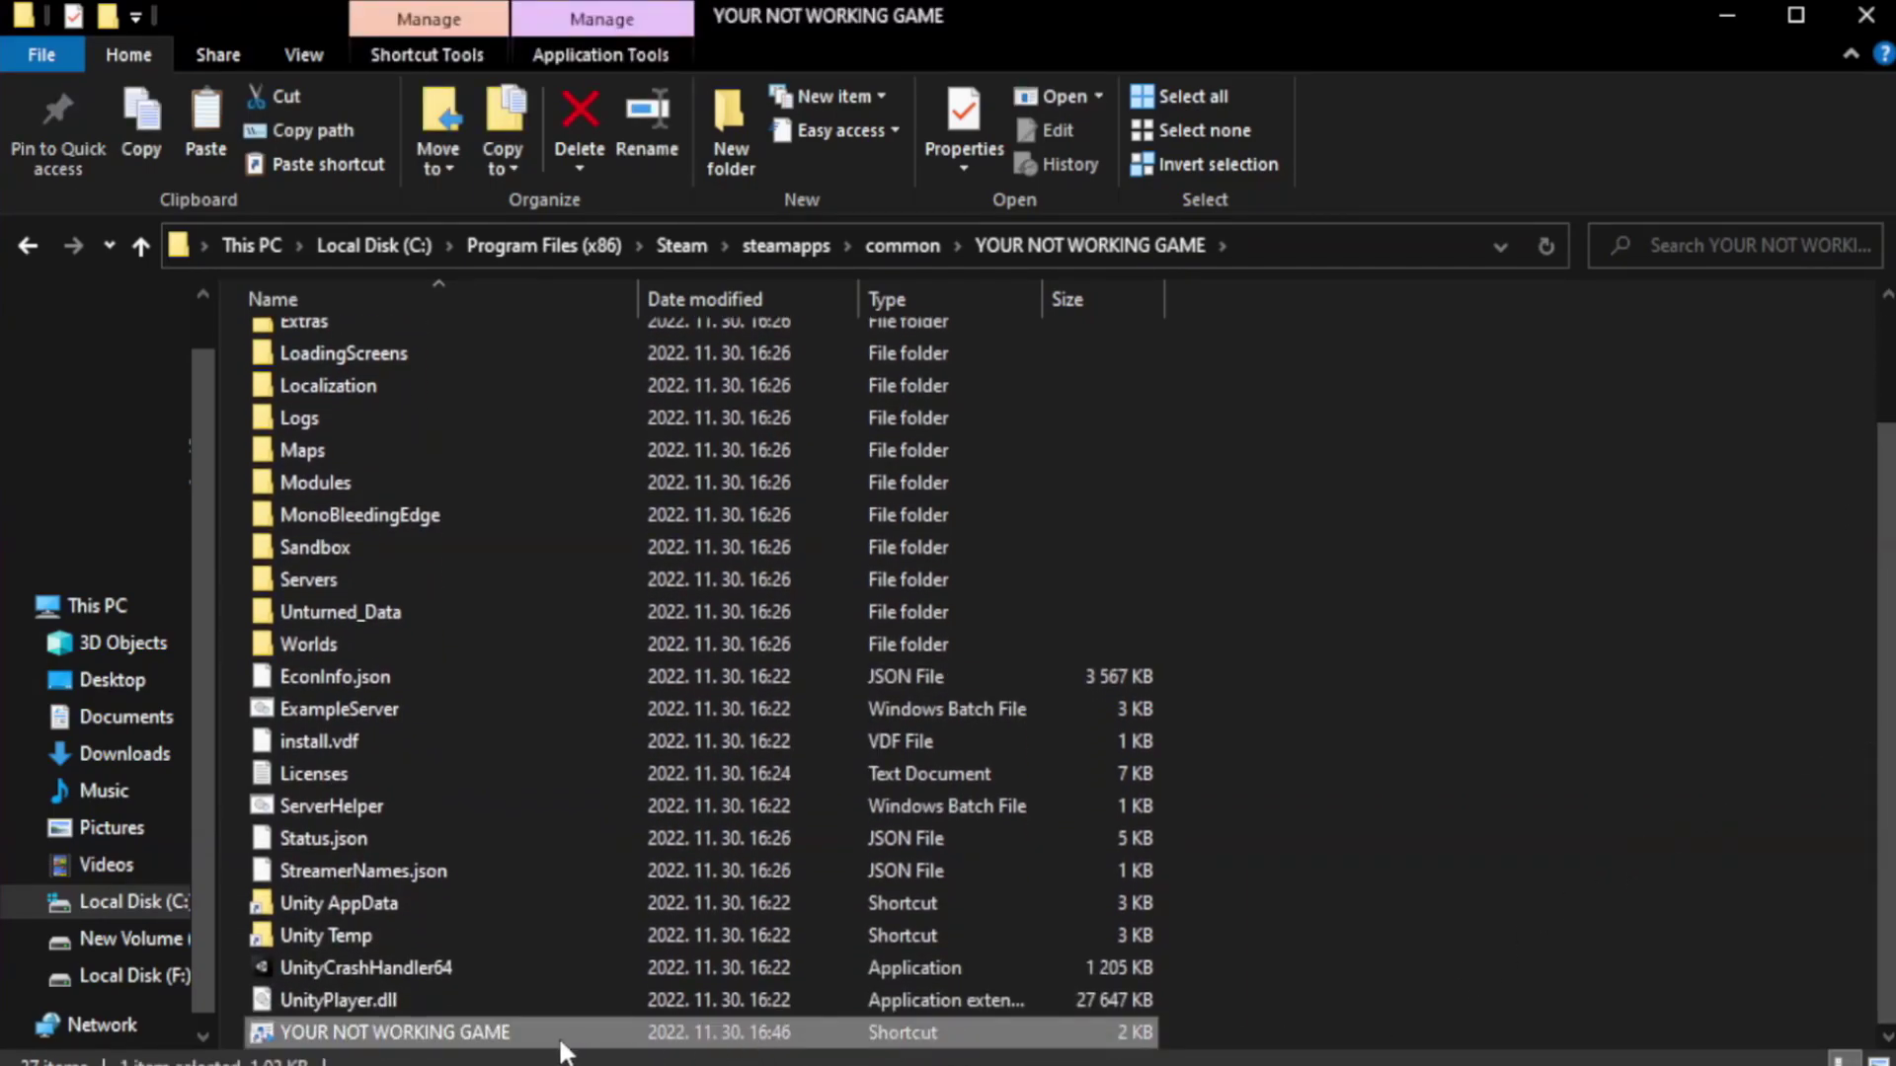
right_click(632, 1032)
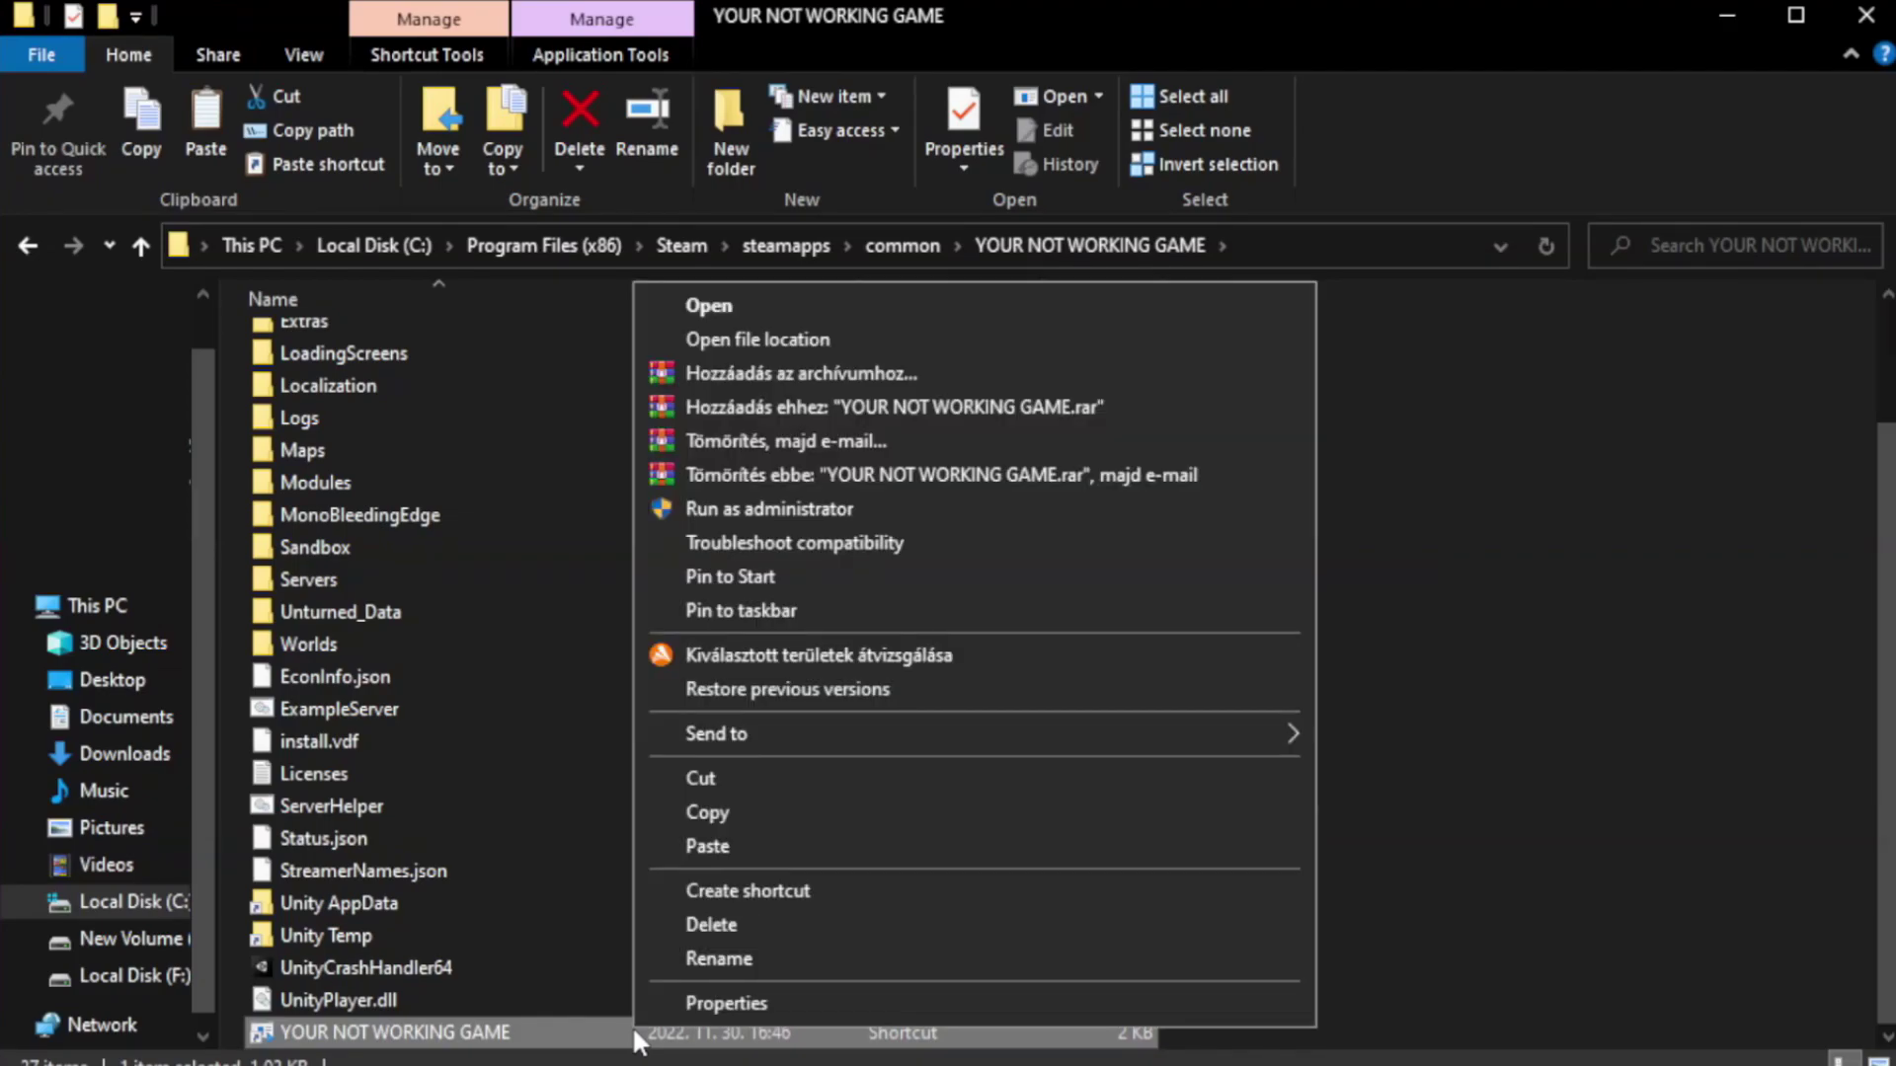
- Set the game shortcut's compatibility mode to Windows 8 and apply the settings
click(967, 1003)
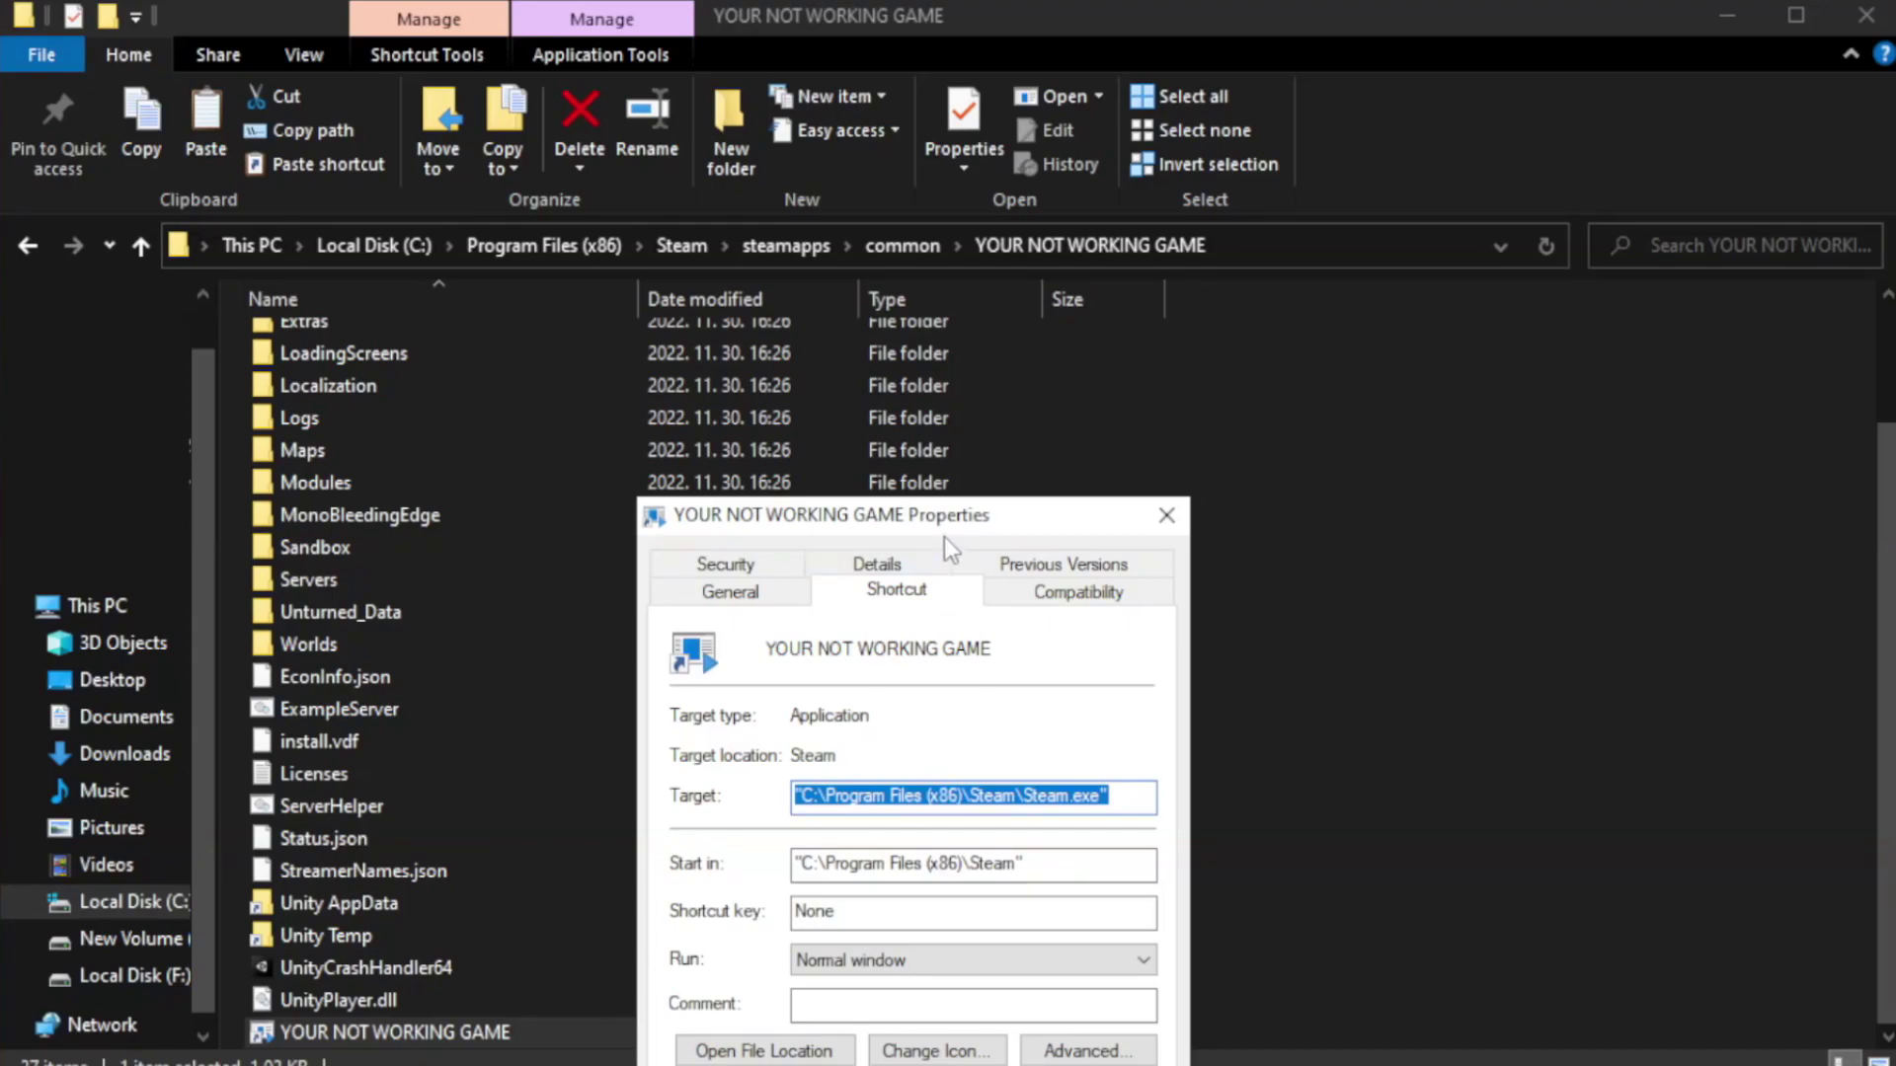
drag(944, 537, 952, 195)
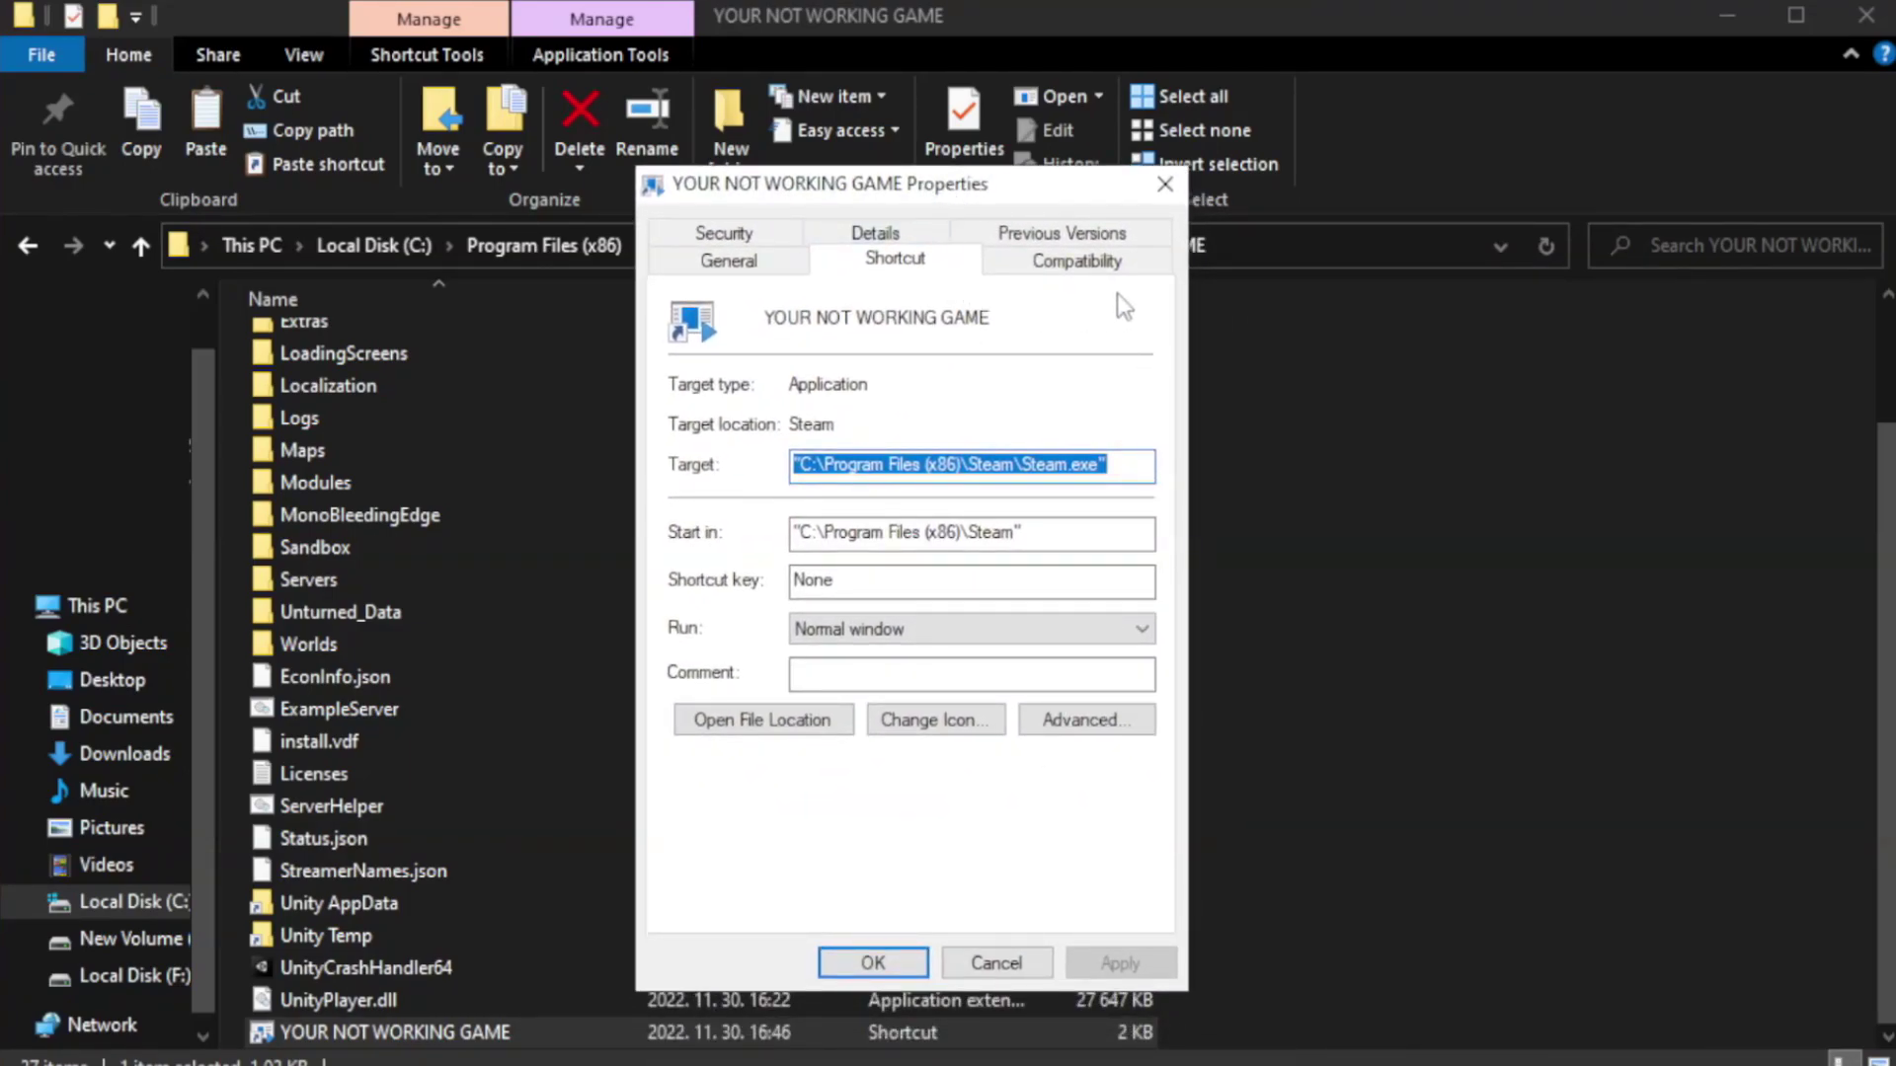
click(1066, 265)
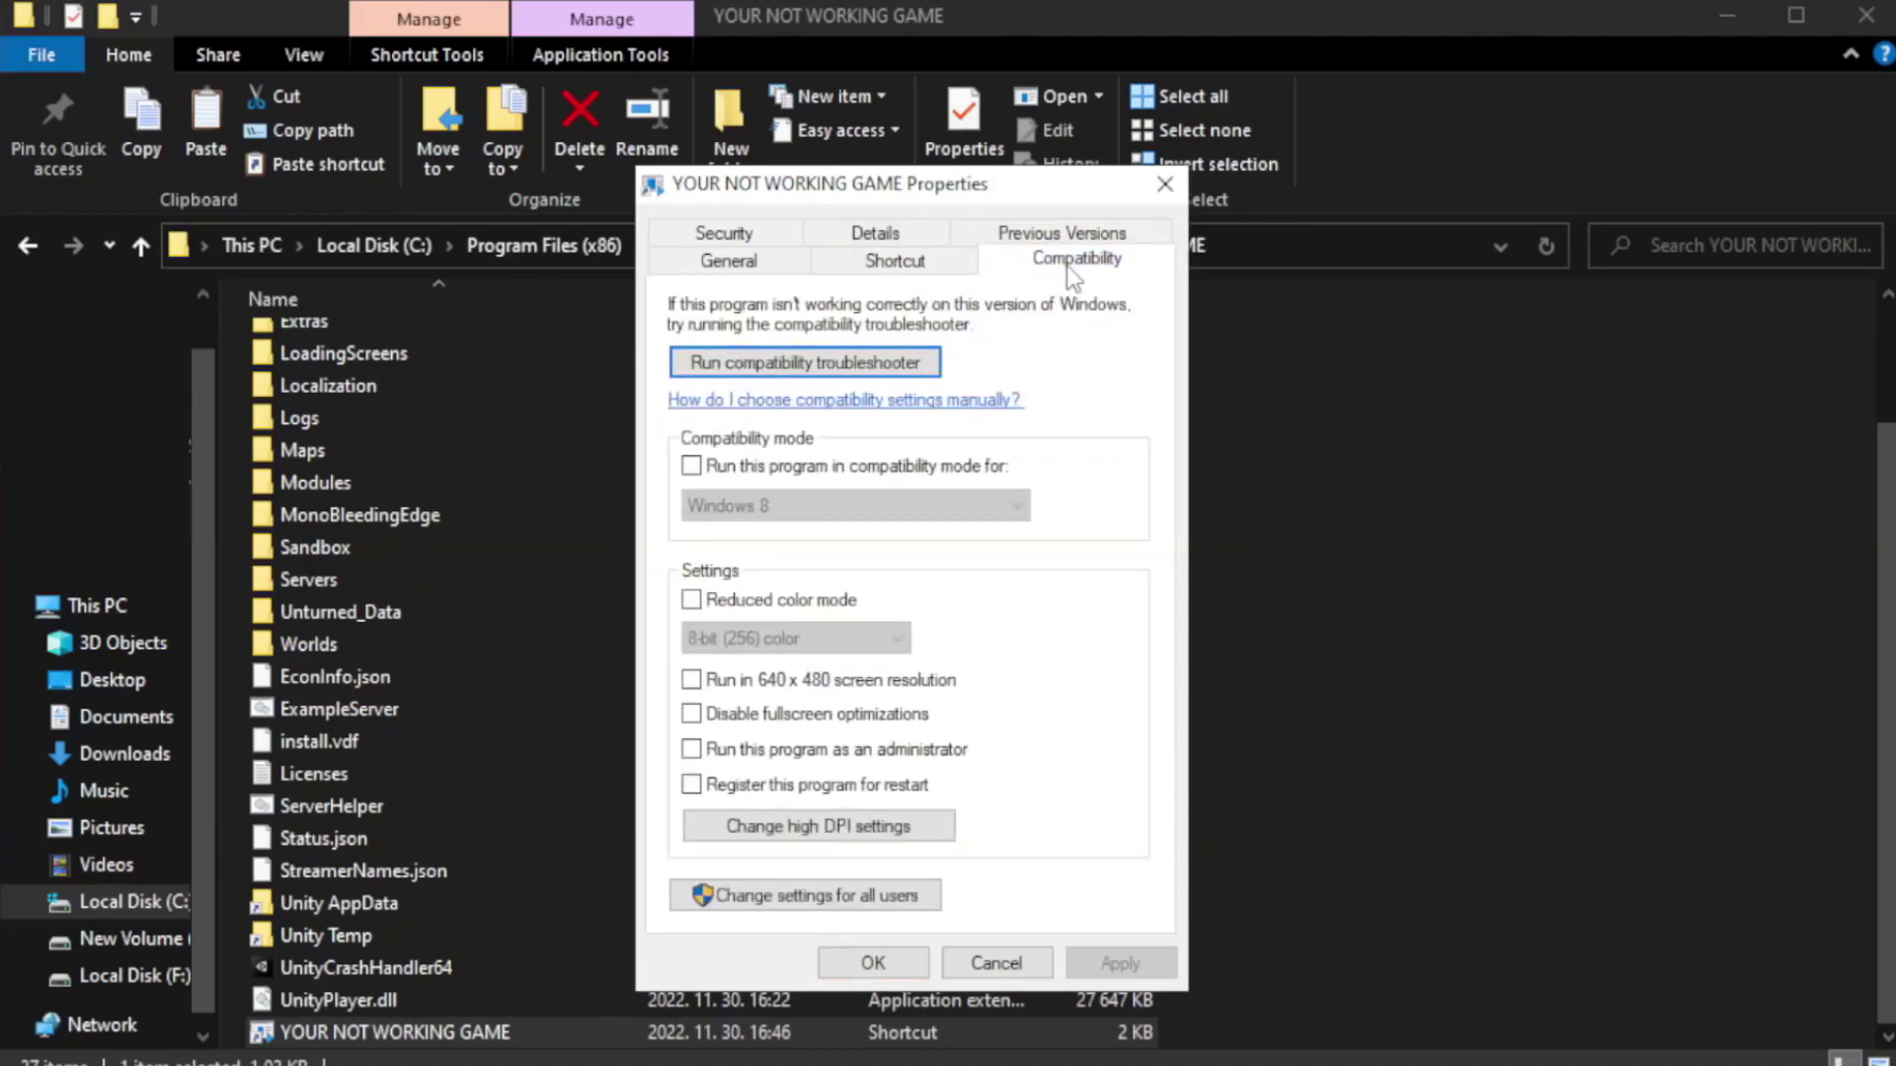
click(756, 470)
click(853, 509)
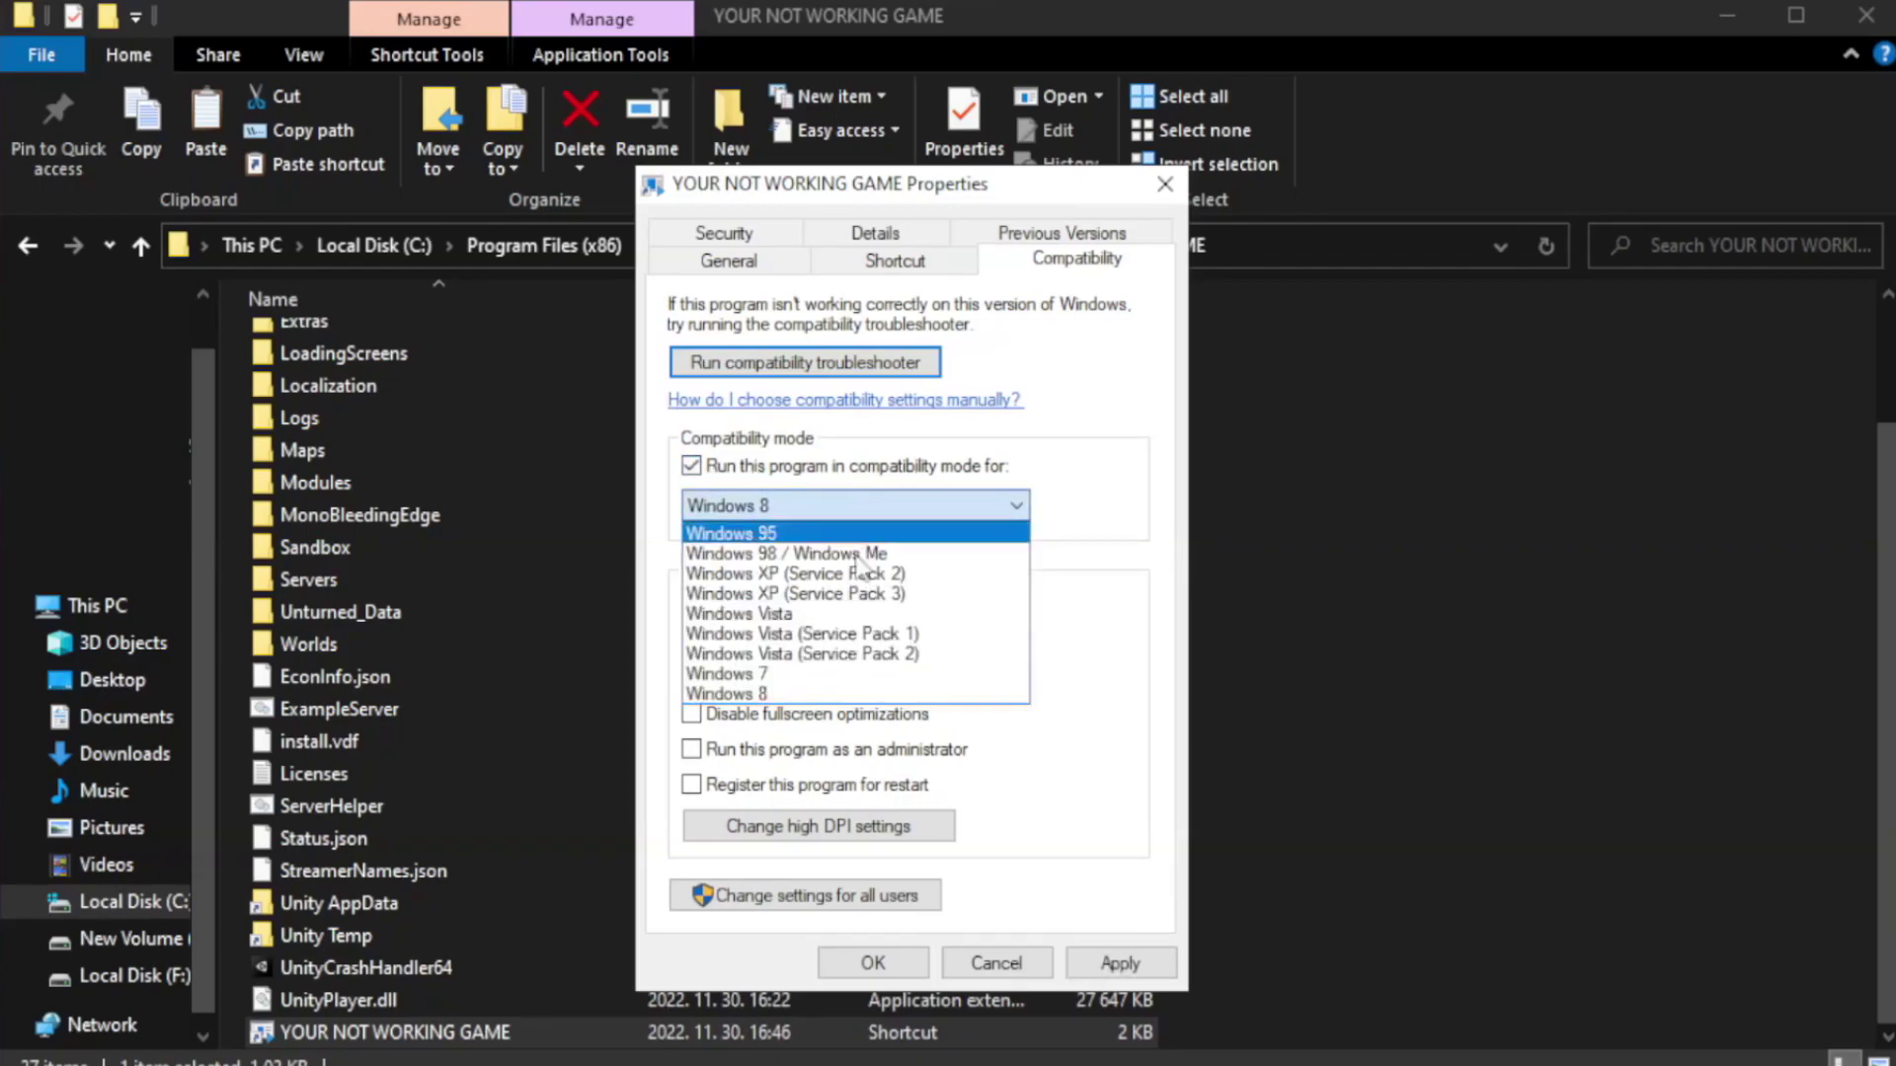
click(803, 694)
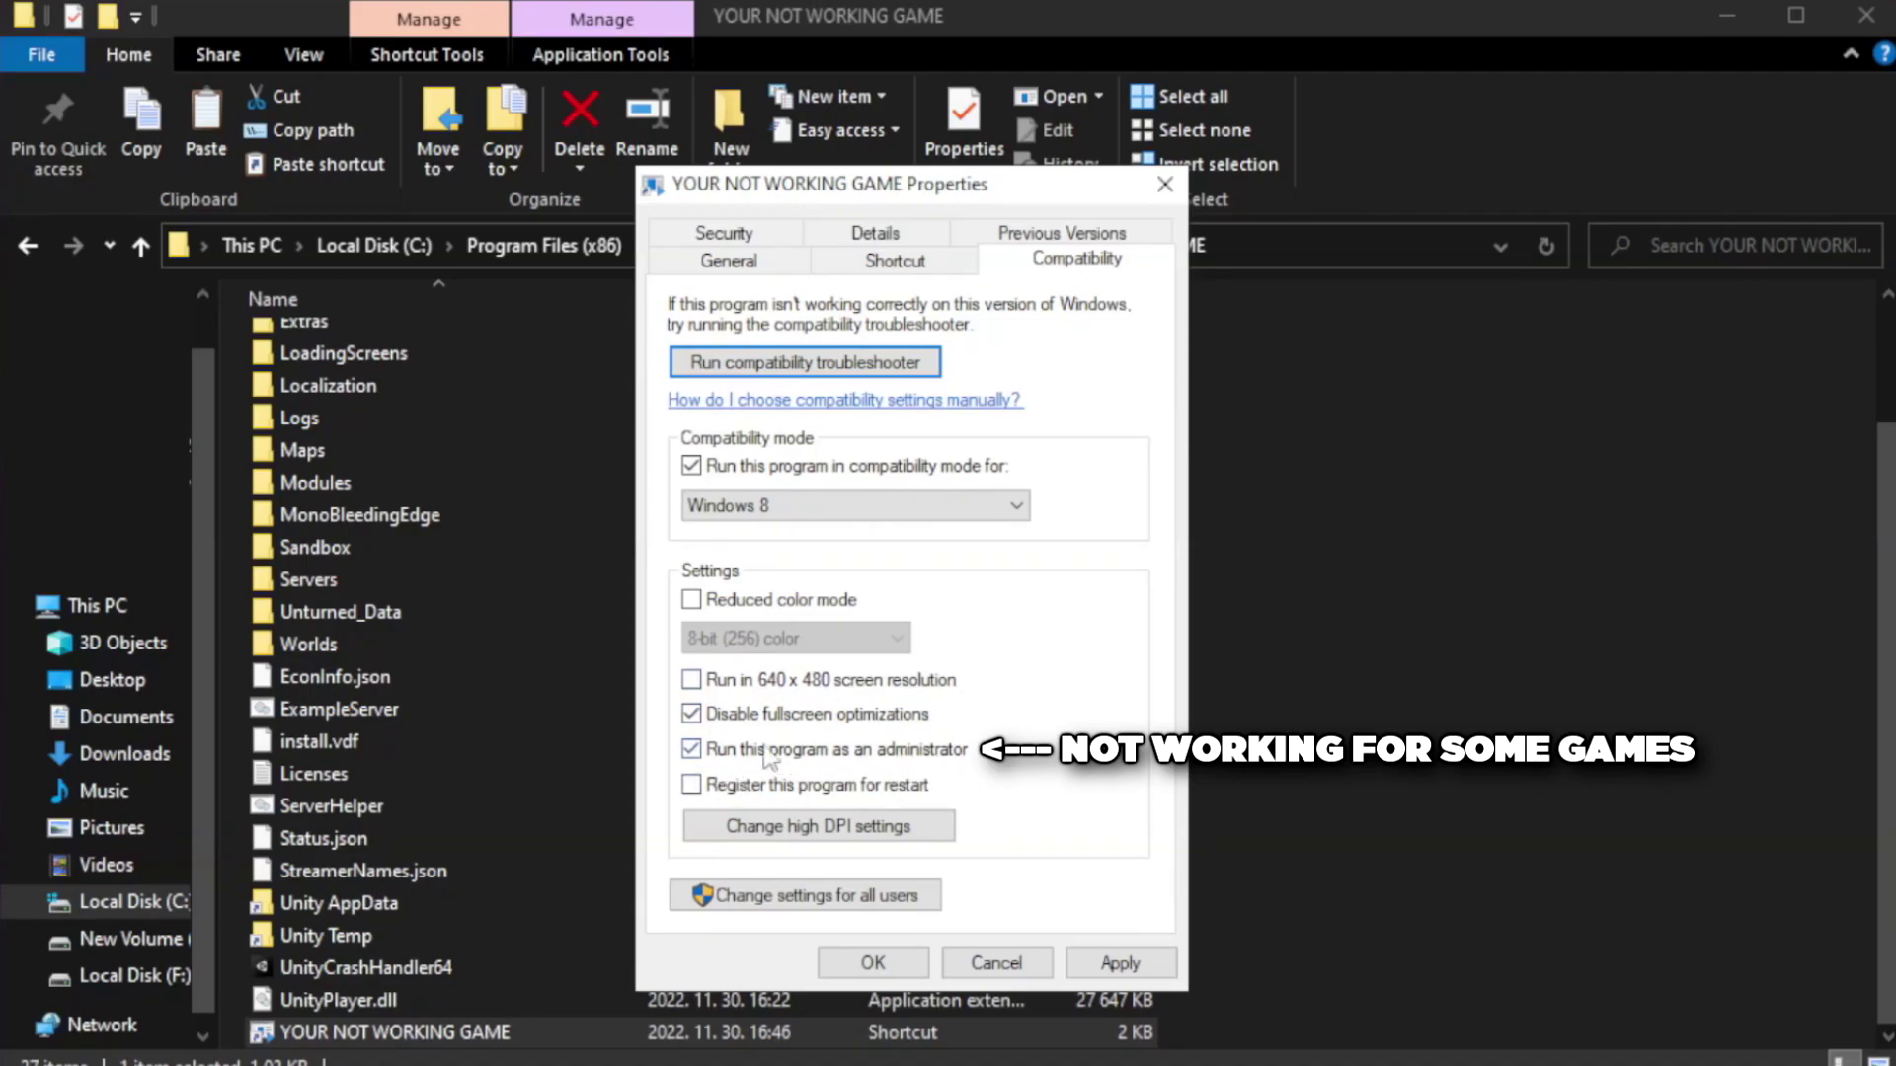
click(1136, 965)
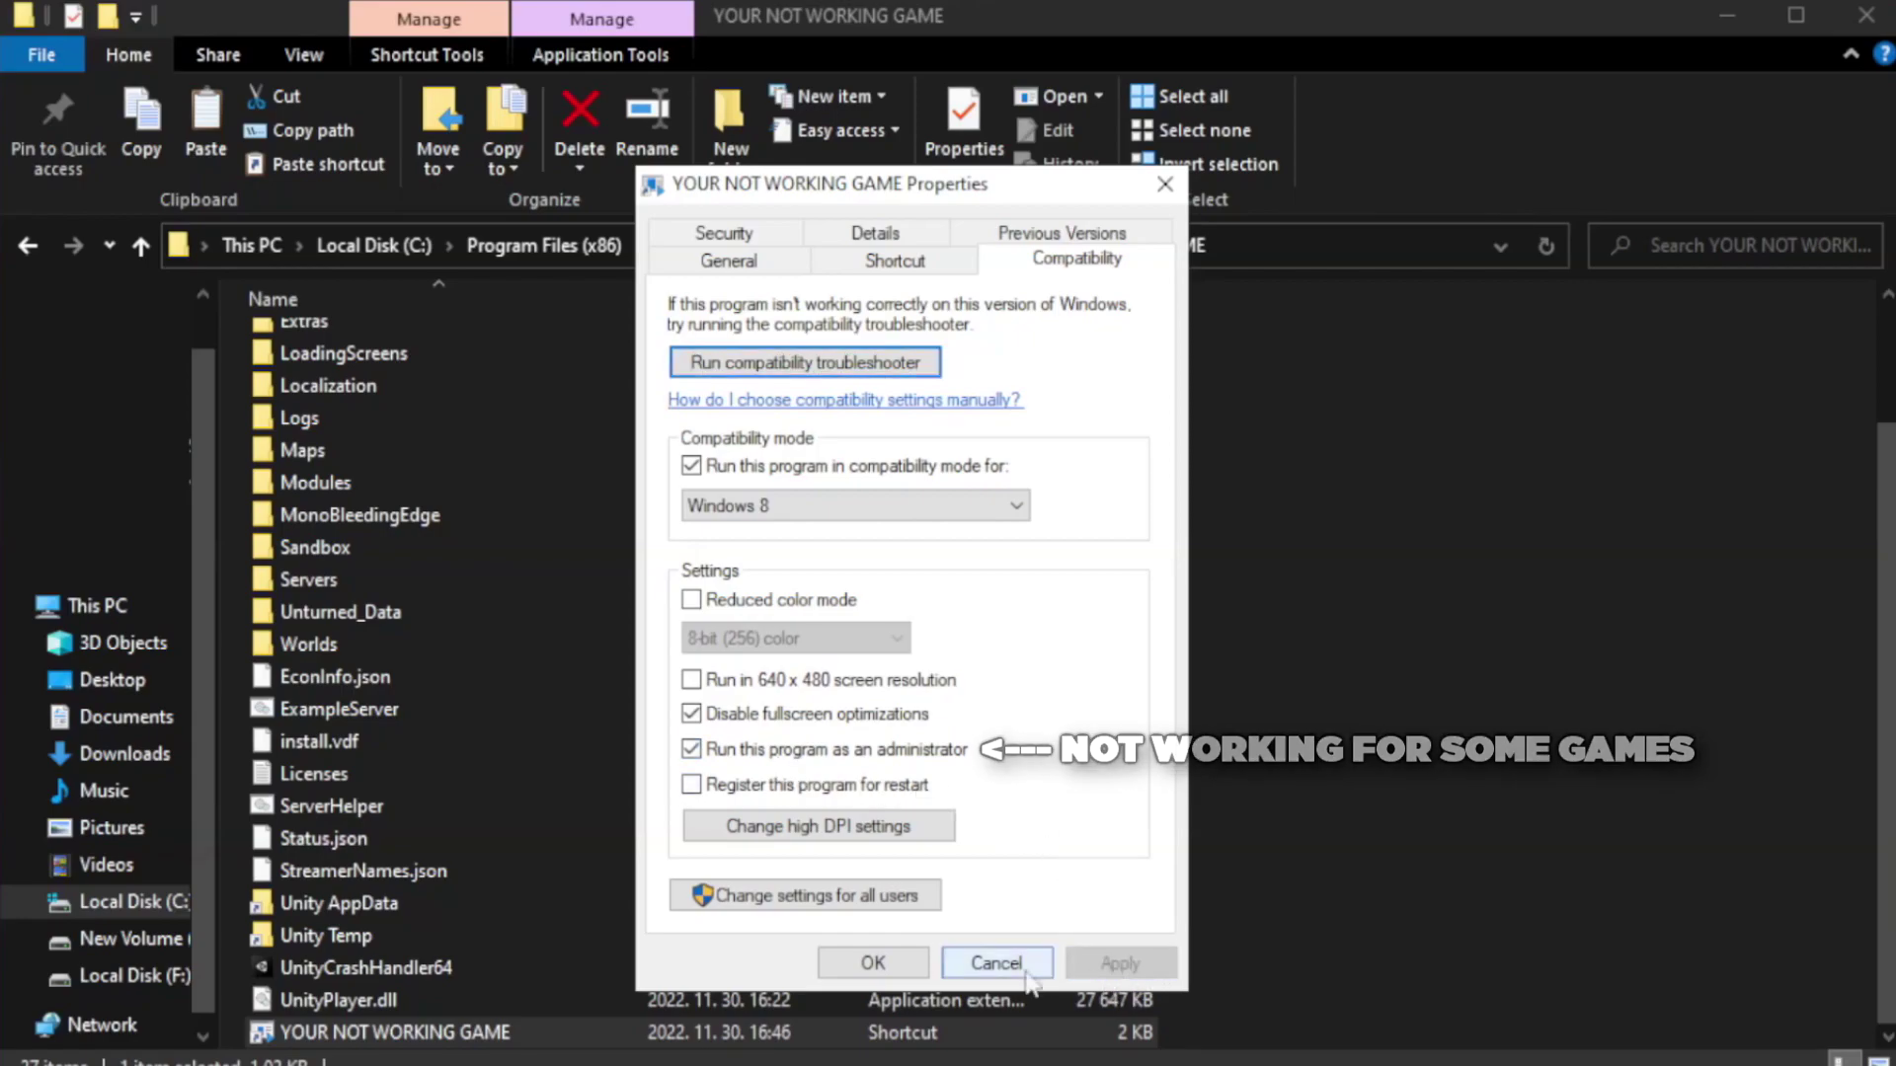
click(869, 965)
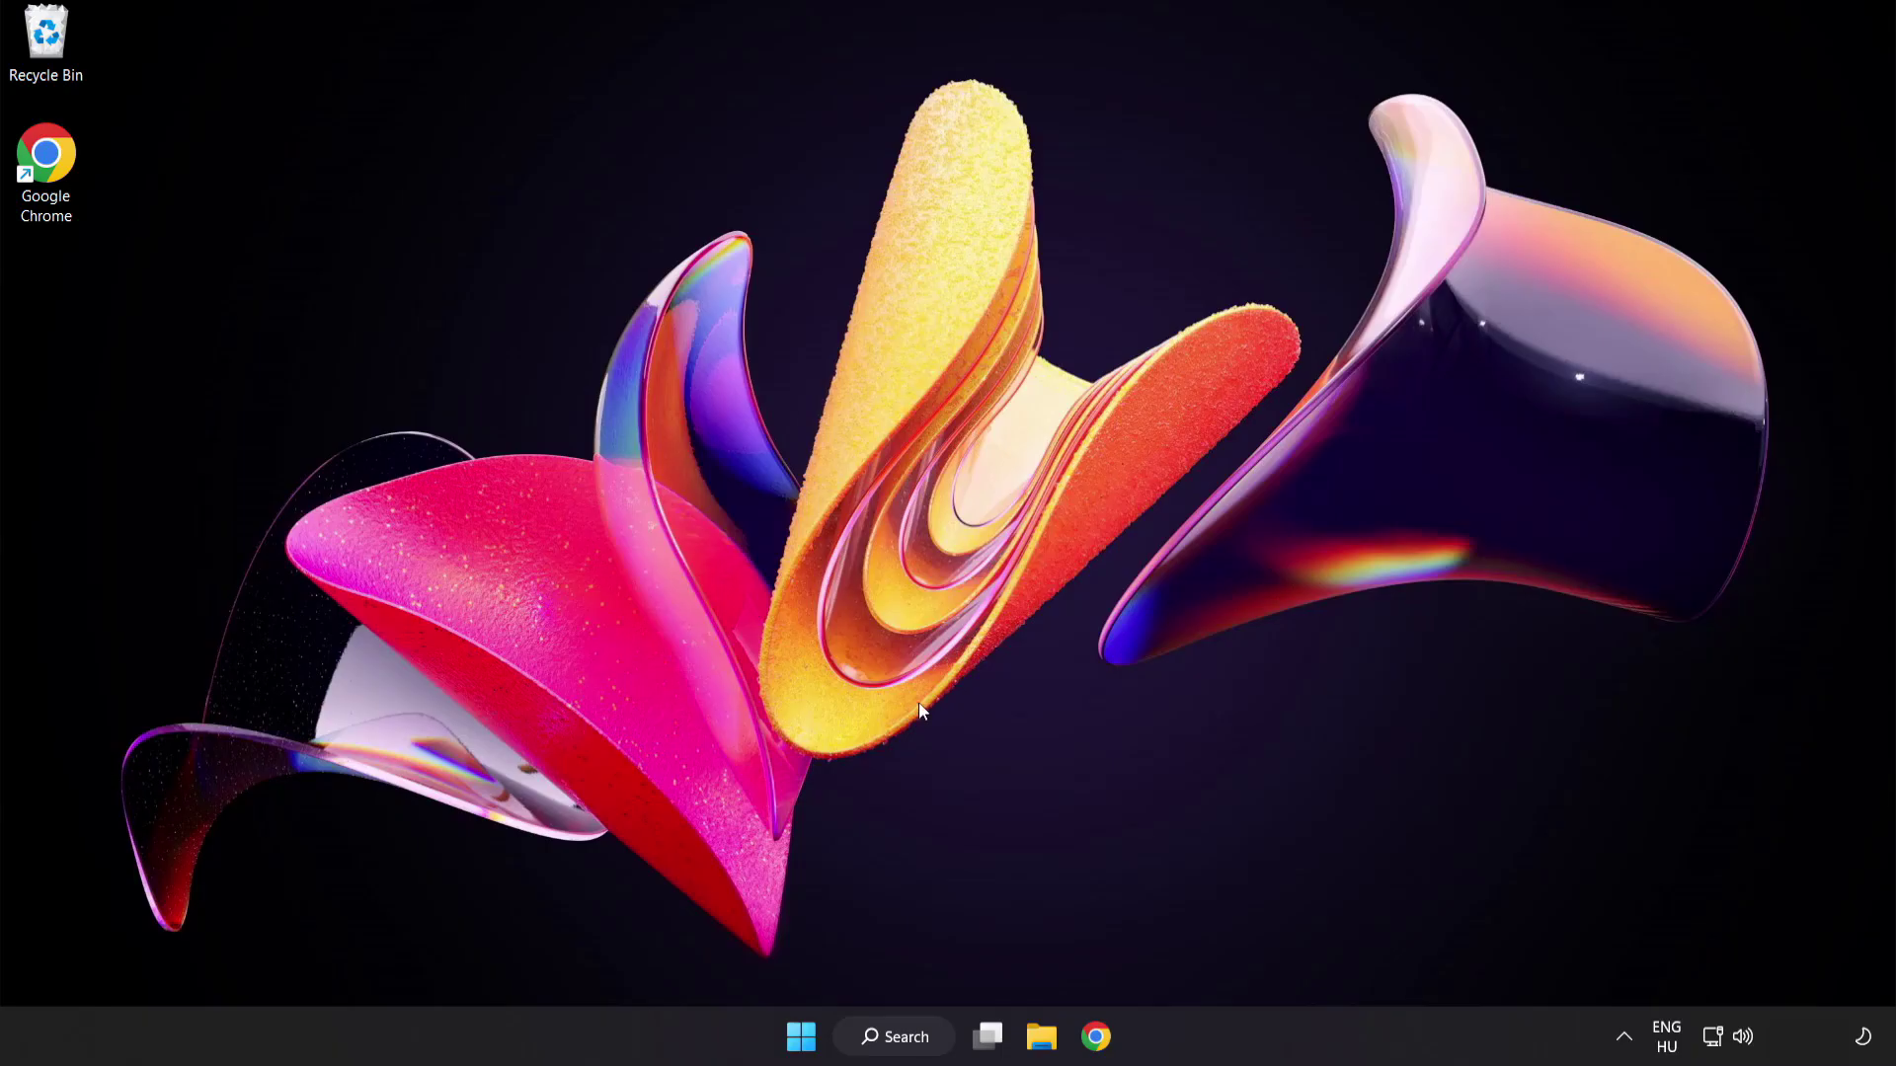
- Launch Task Manager from the Start button's quick menu
right_click(805, 1040)
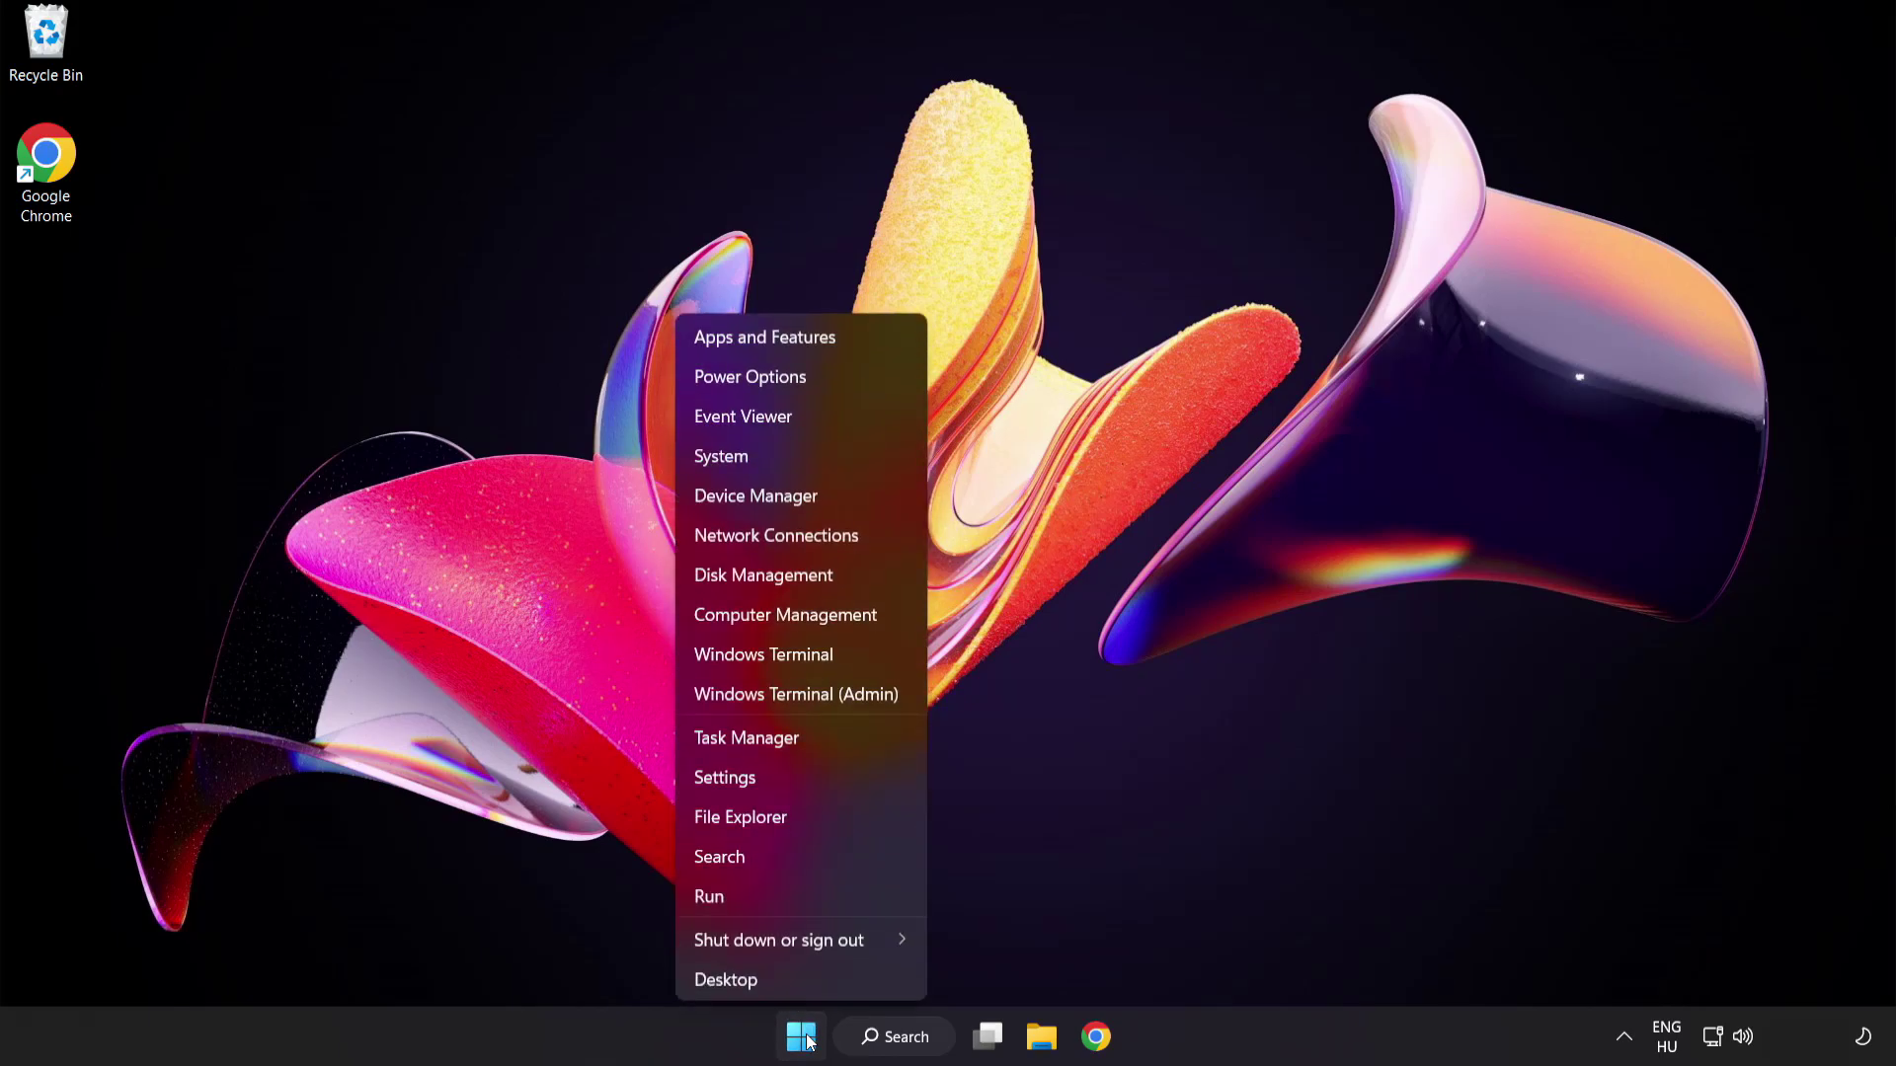
click(819, 741)
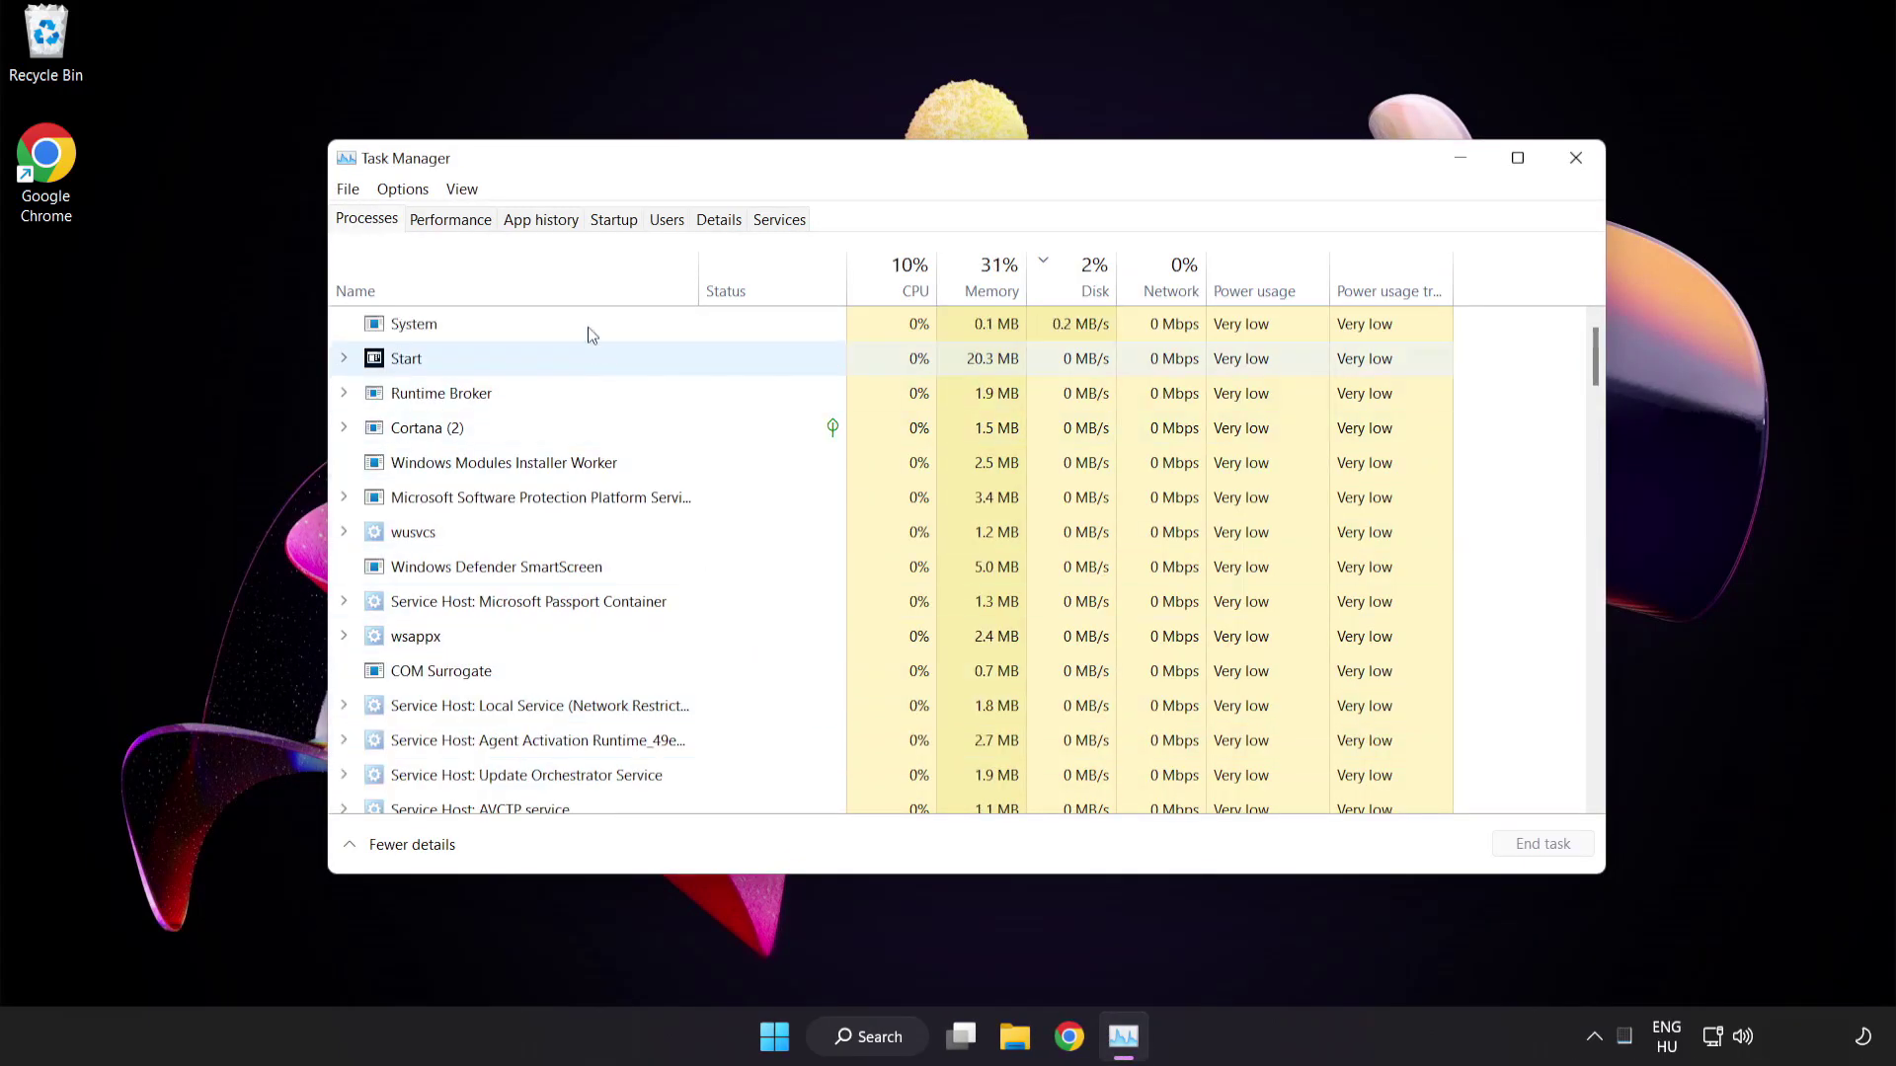
- Disable Cortana, Phone Link, Terminal and Windows Security notification icon at startup, then close Task Manager
click(626, 223)
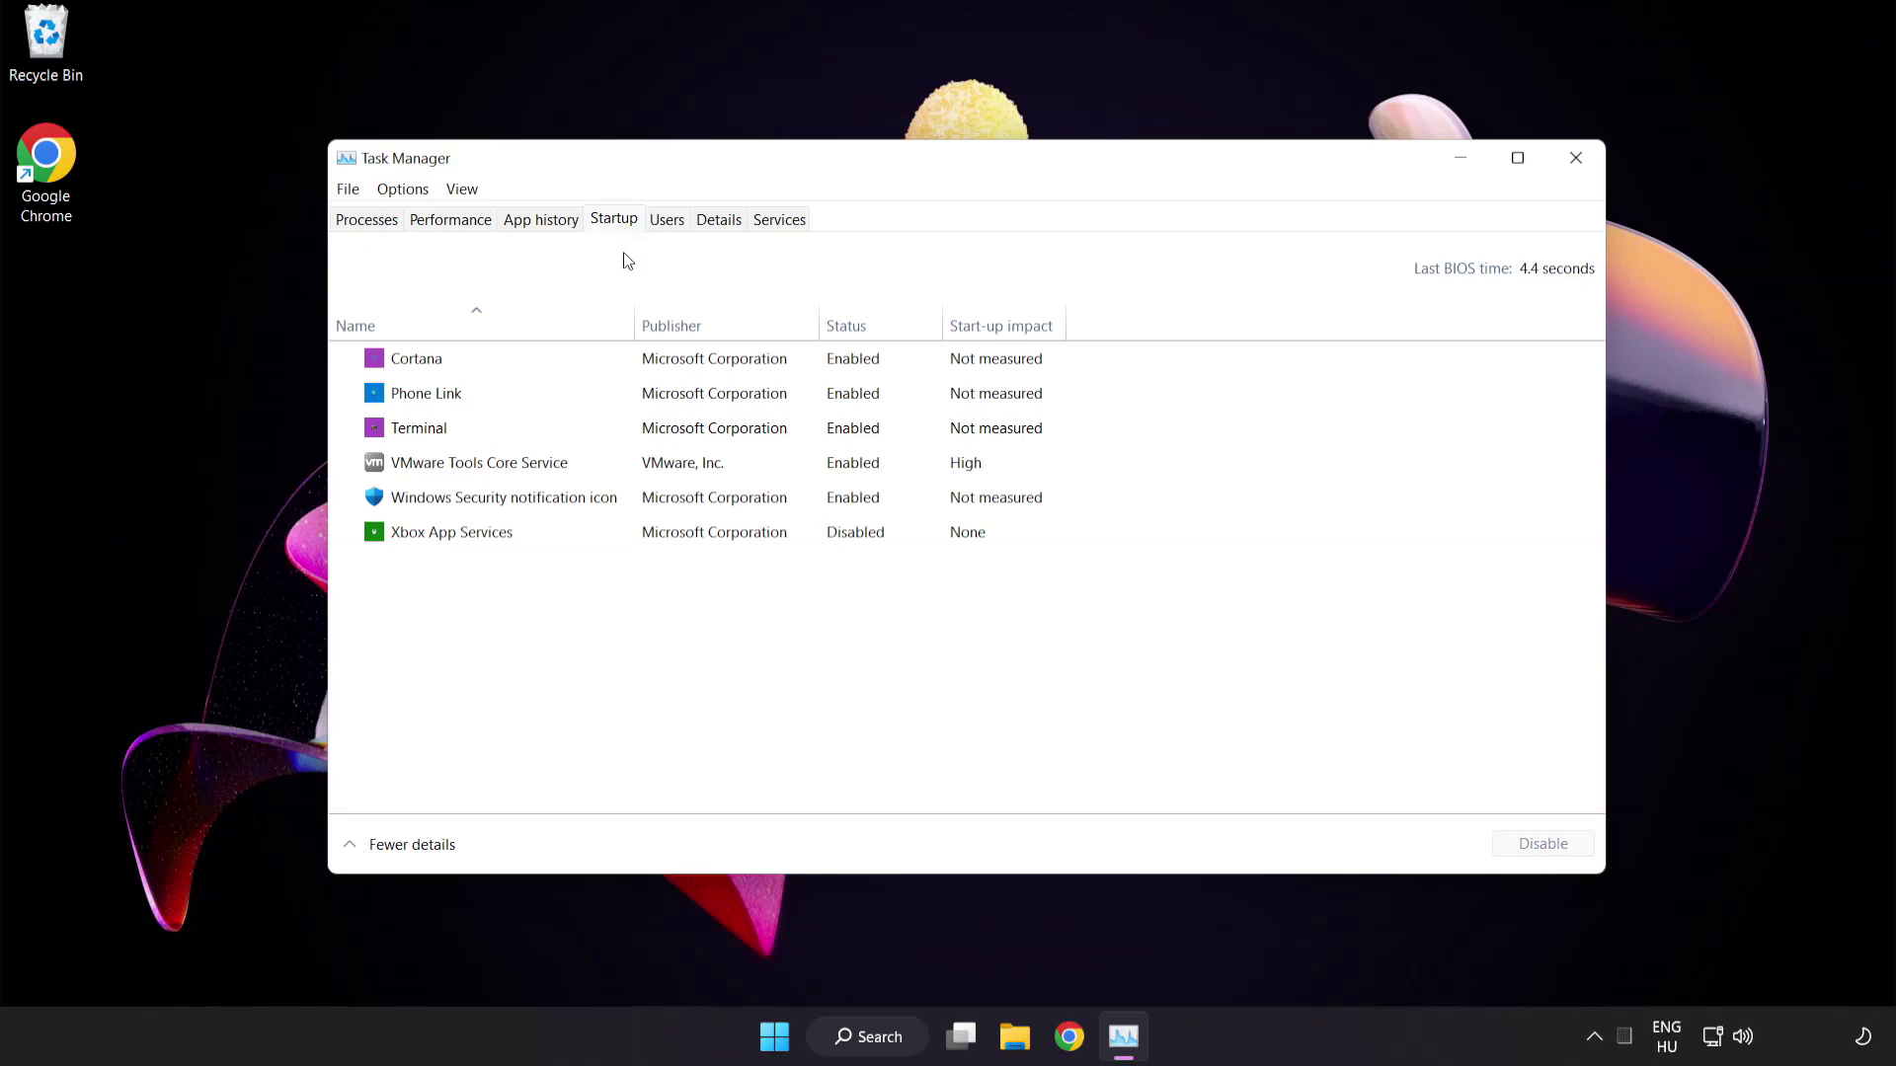
click(629, 367)
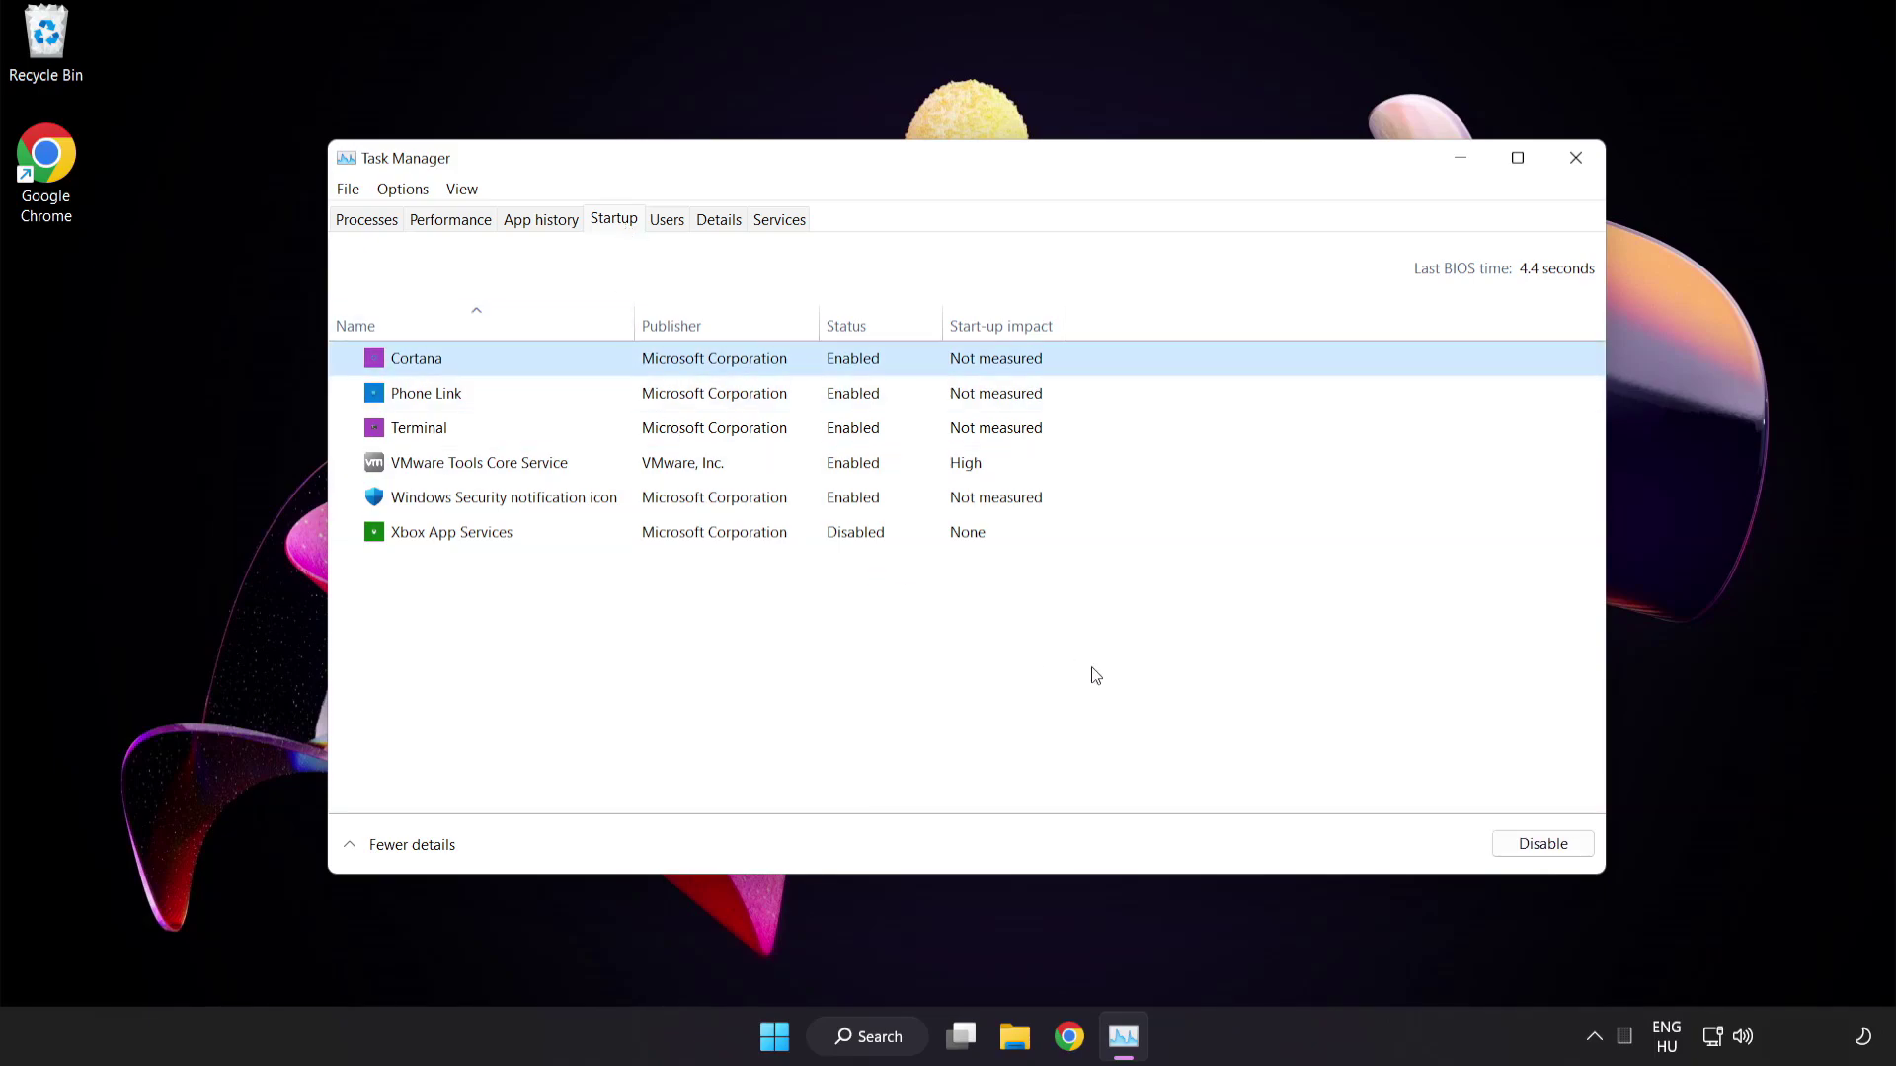
click(1543, 847)
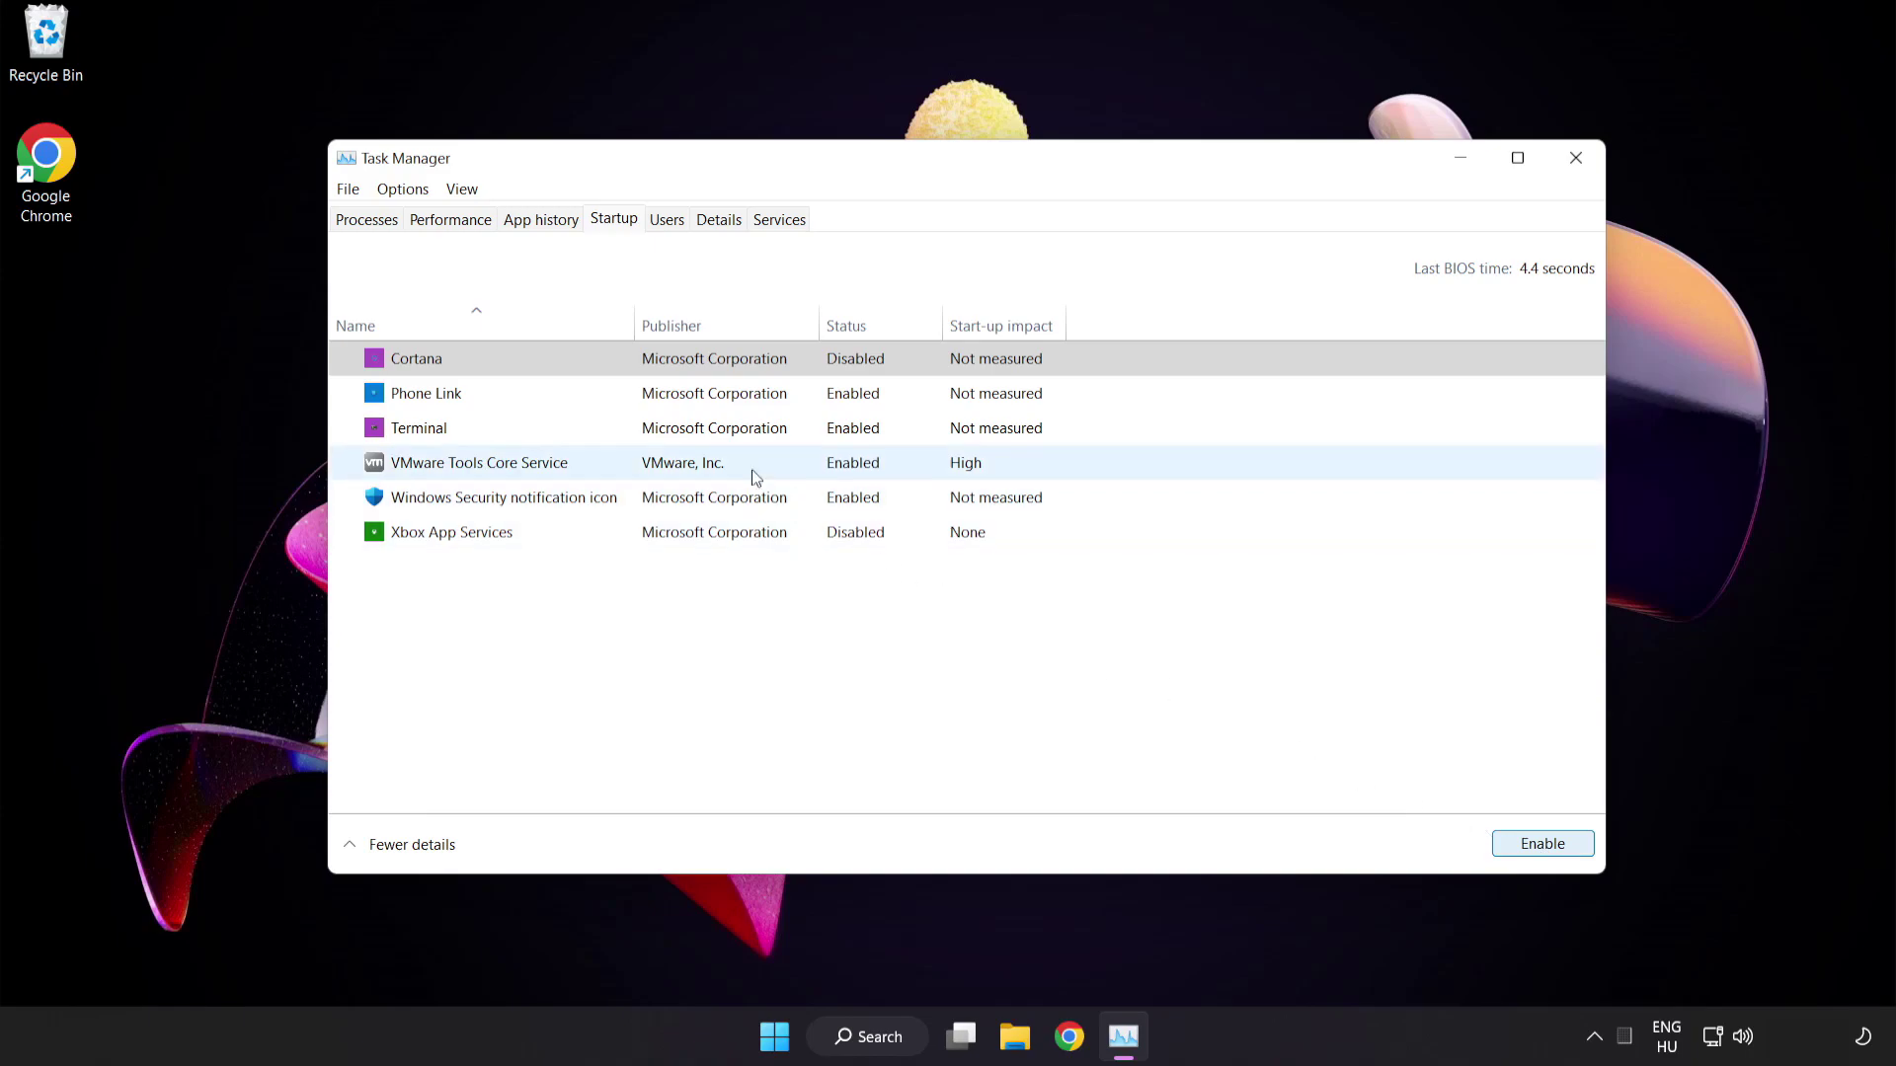
click(585, 390)
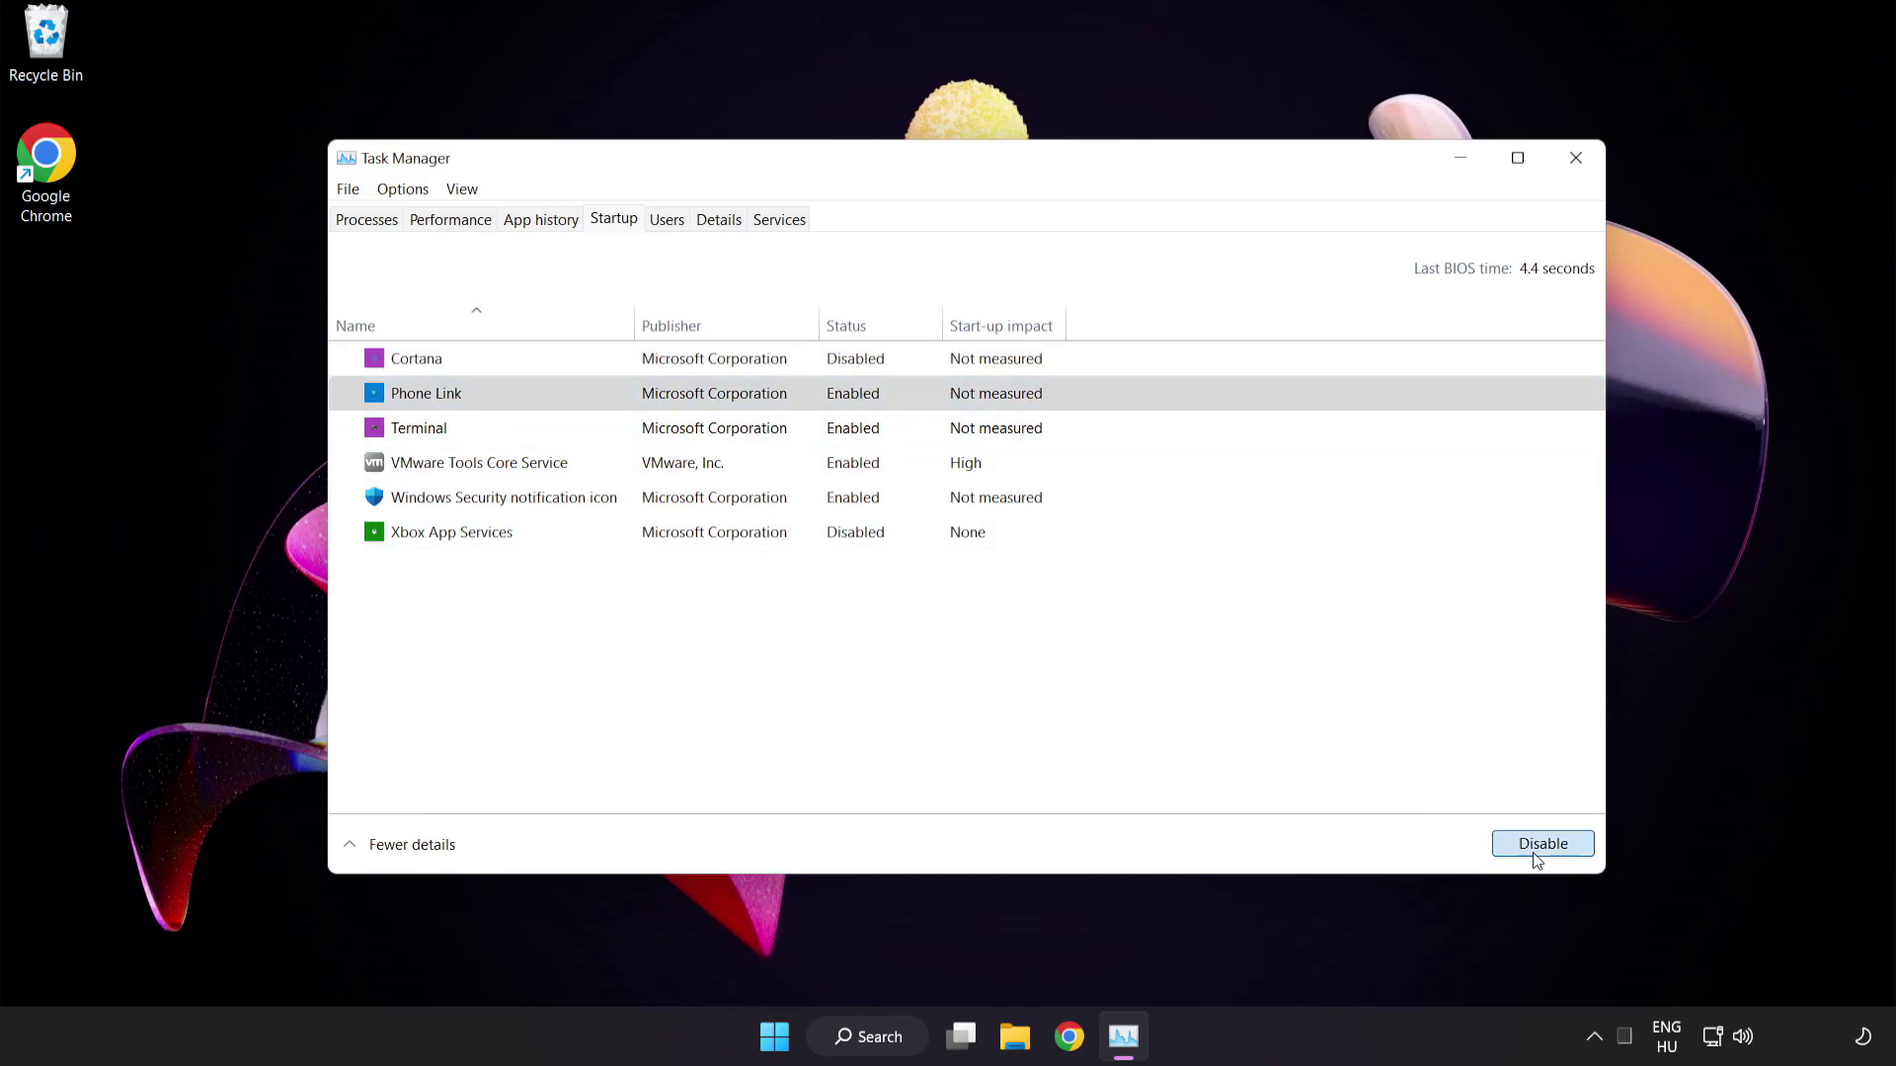
click(1534, 855)
click(600, 430)
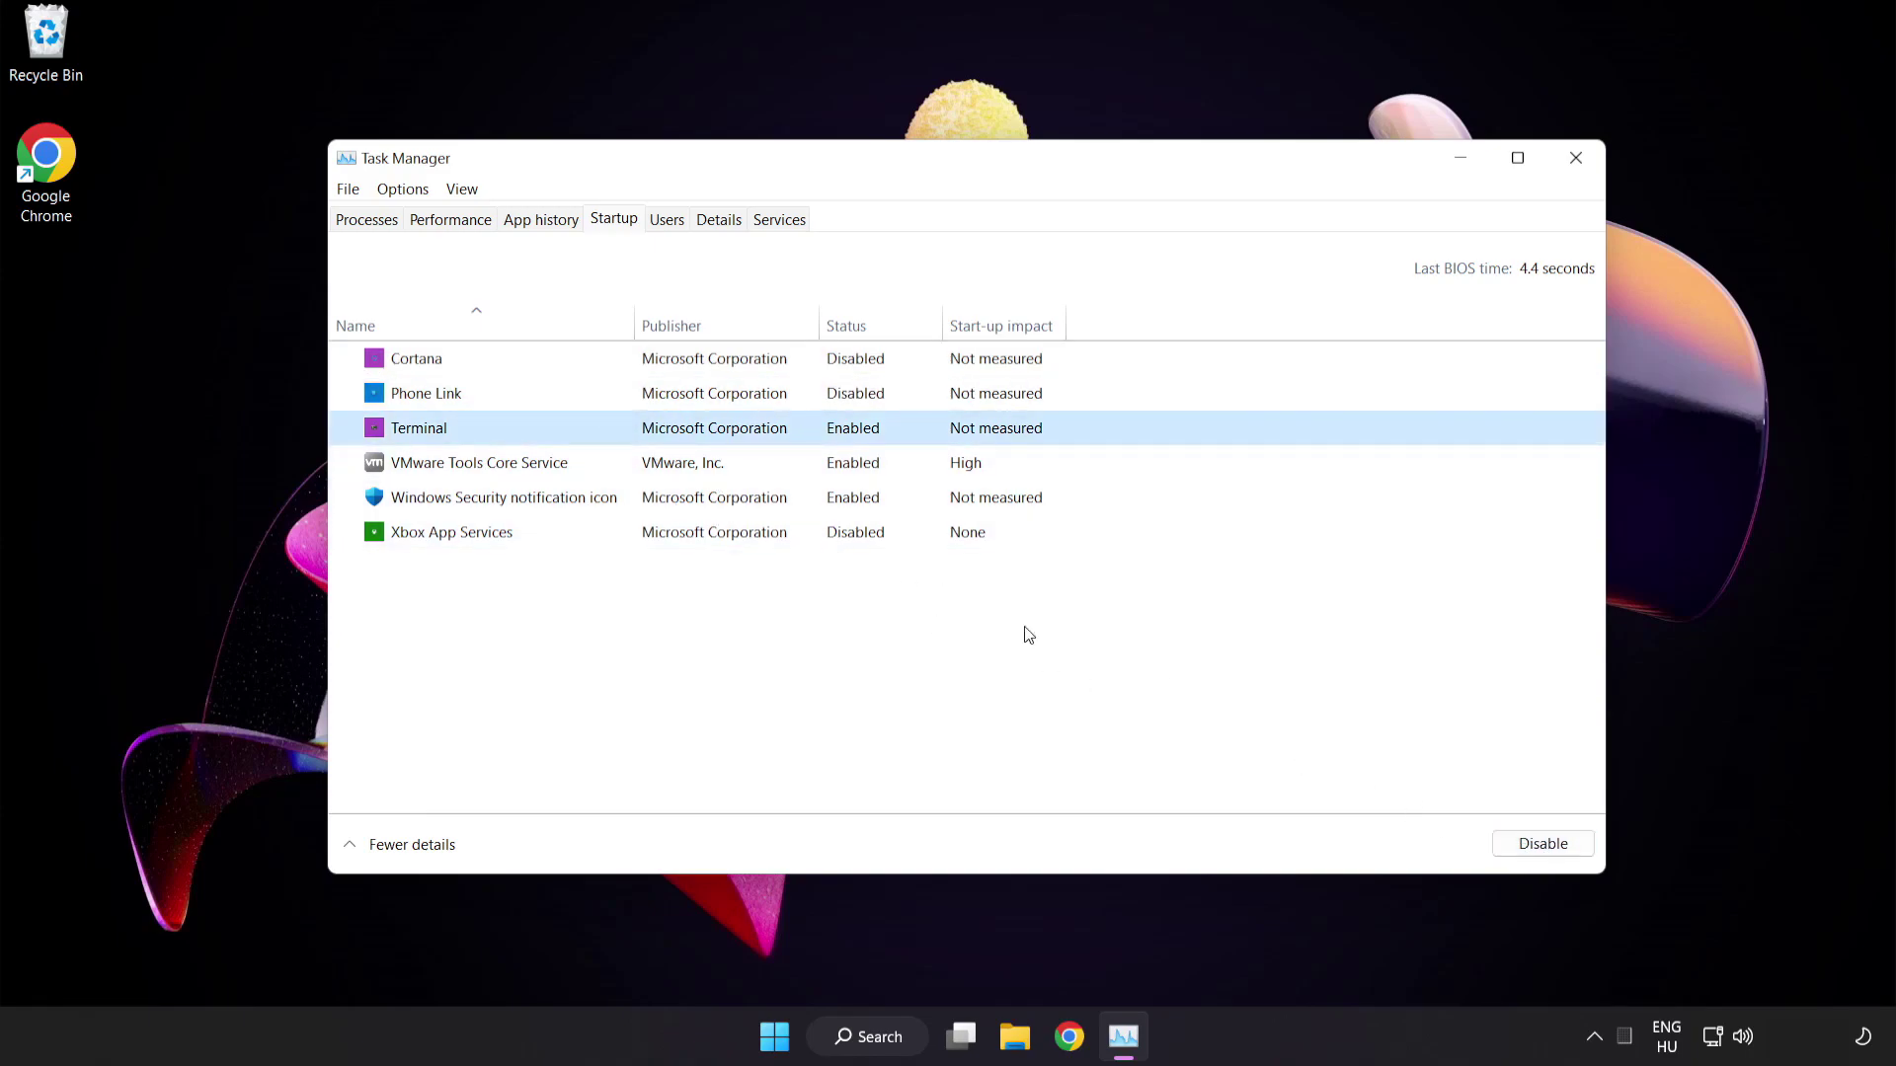
click(1517, 842)
click(638, 498)
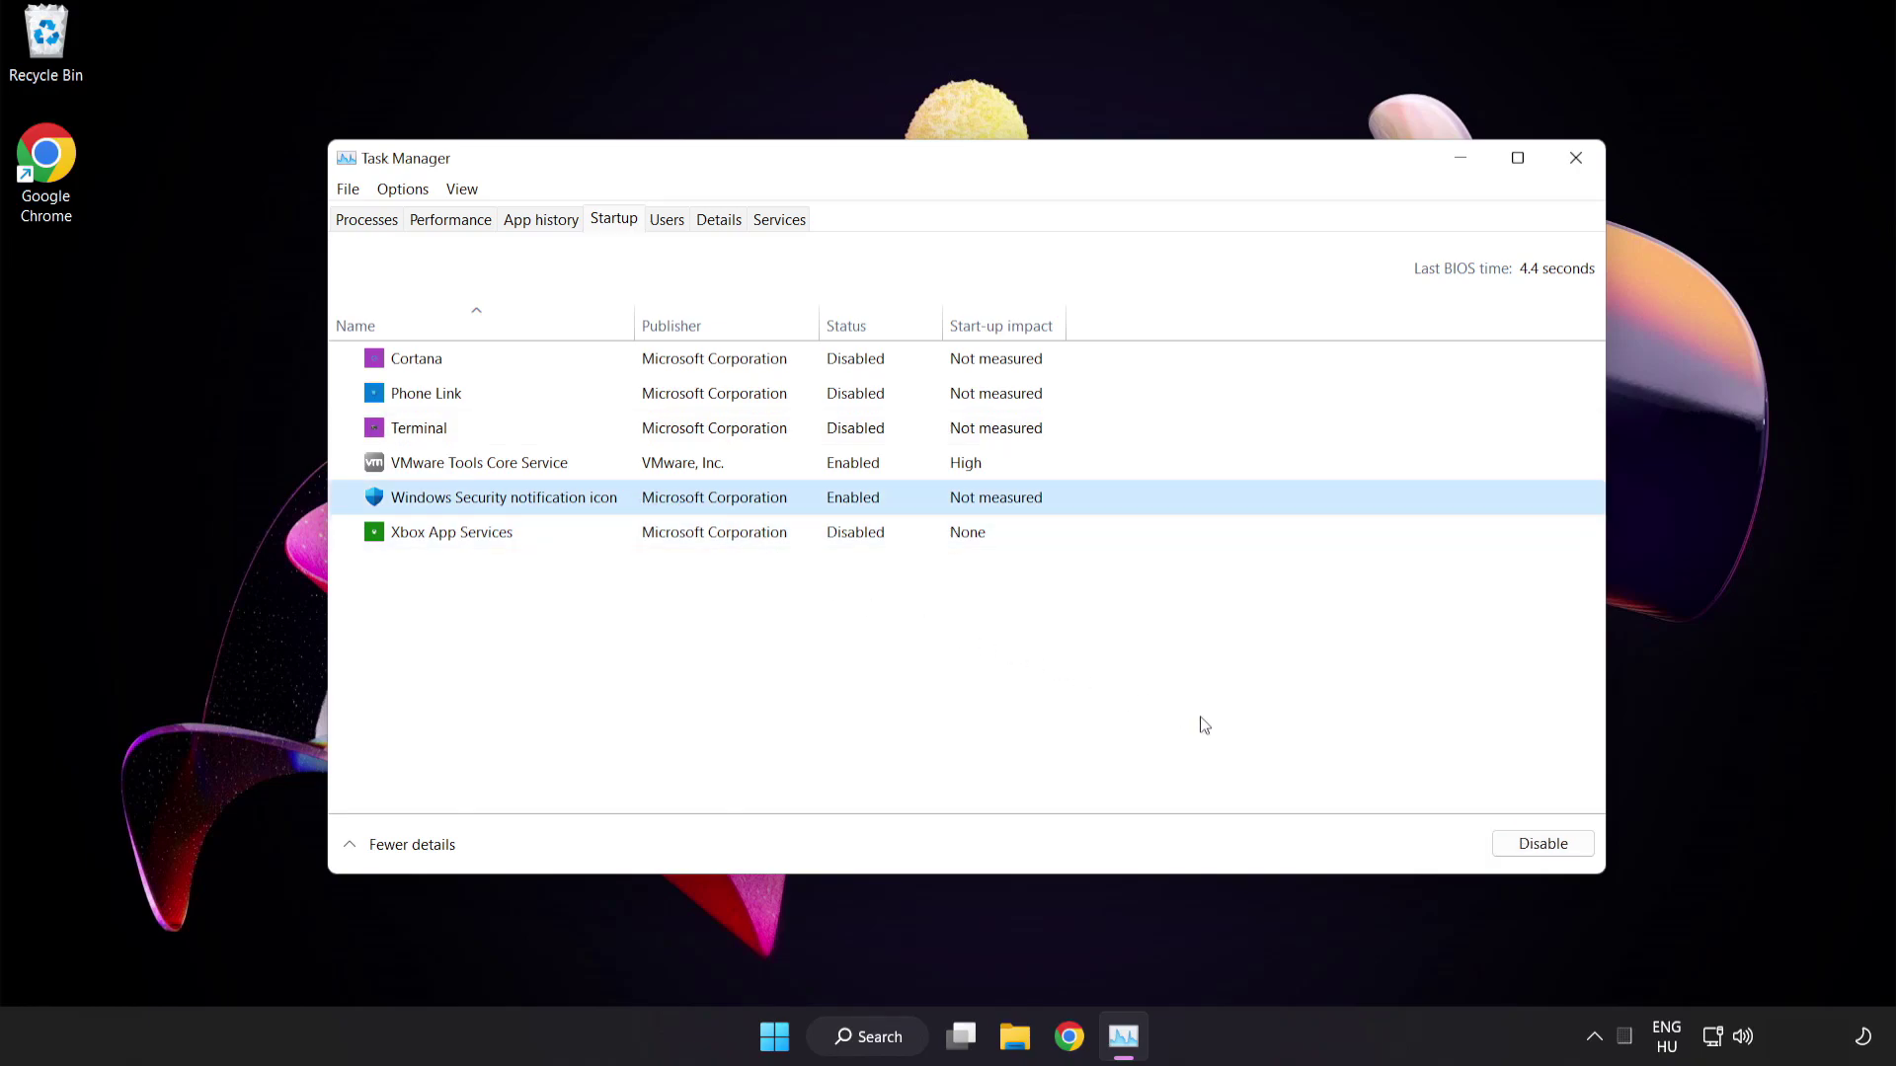
click(1524, 847)
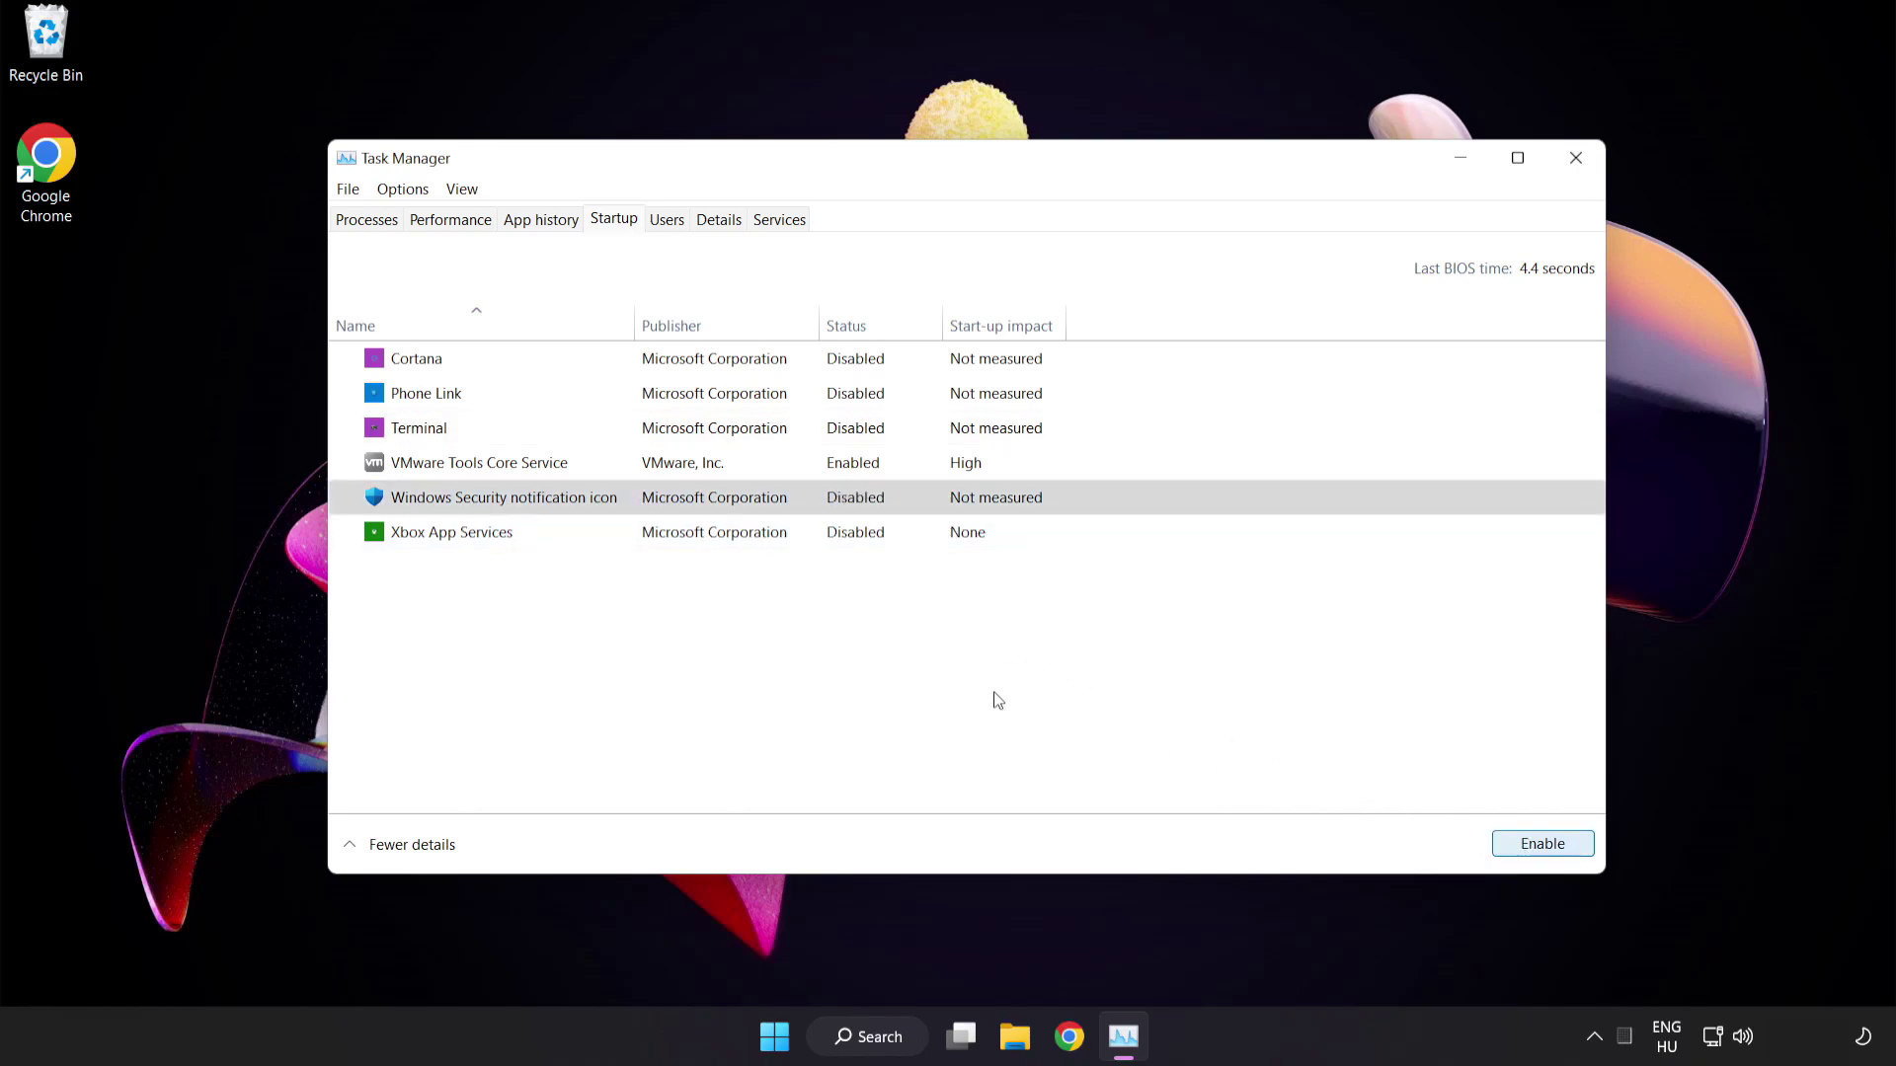
click(1577, 164)
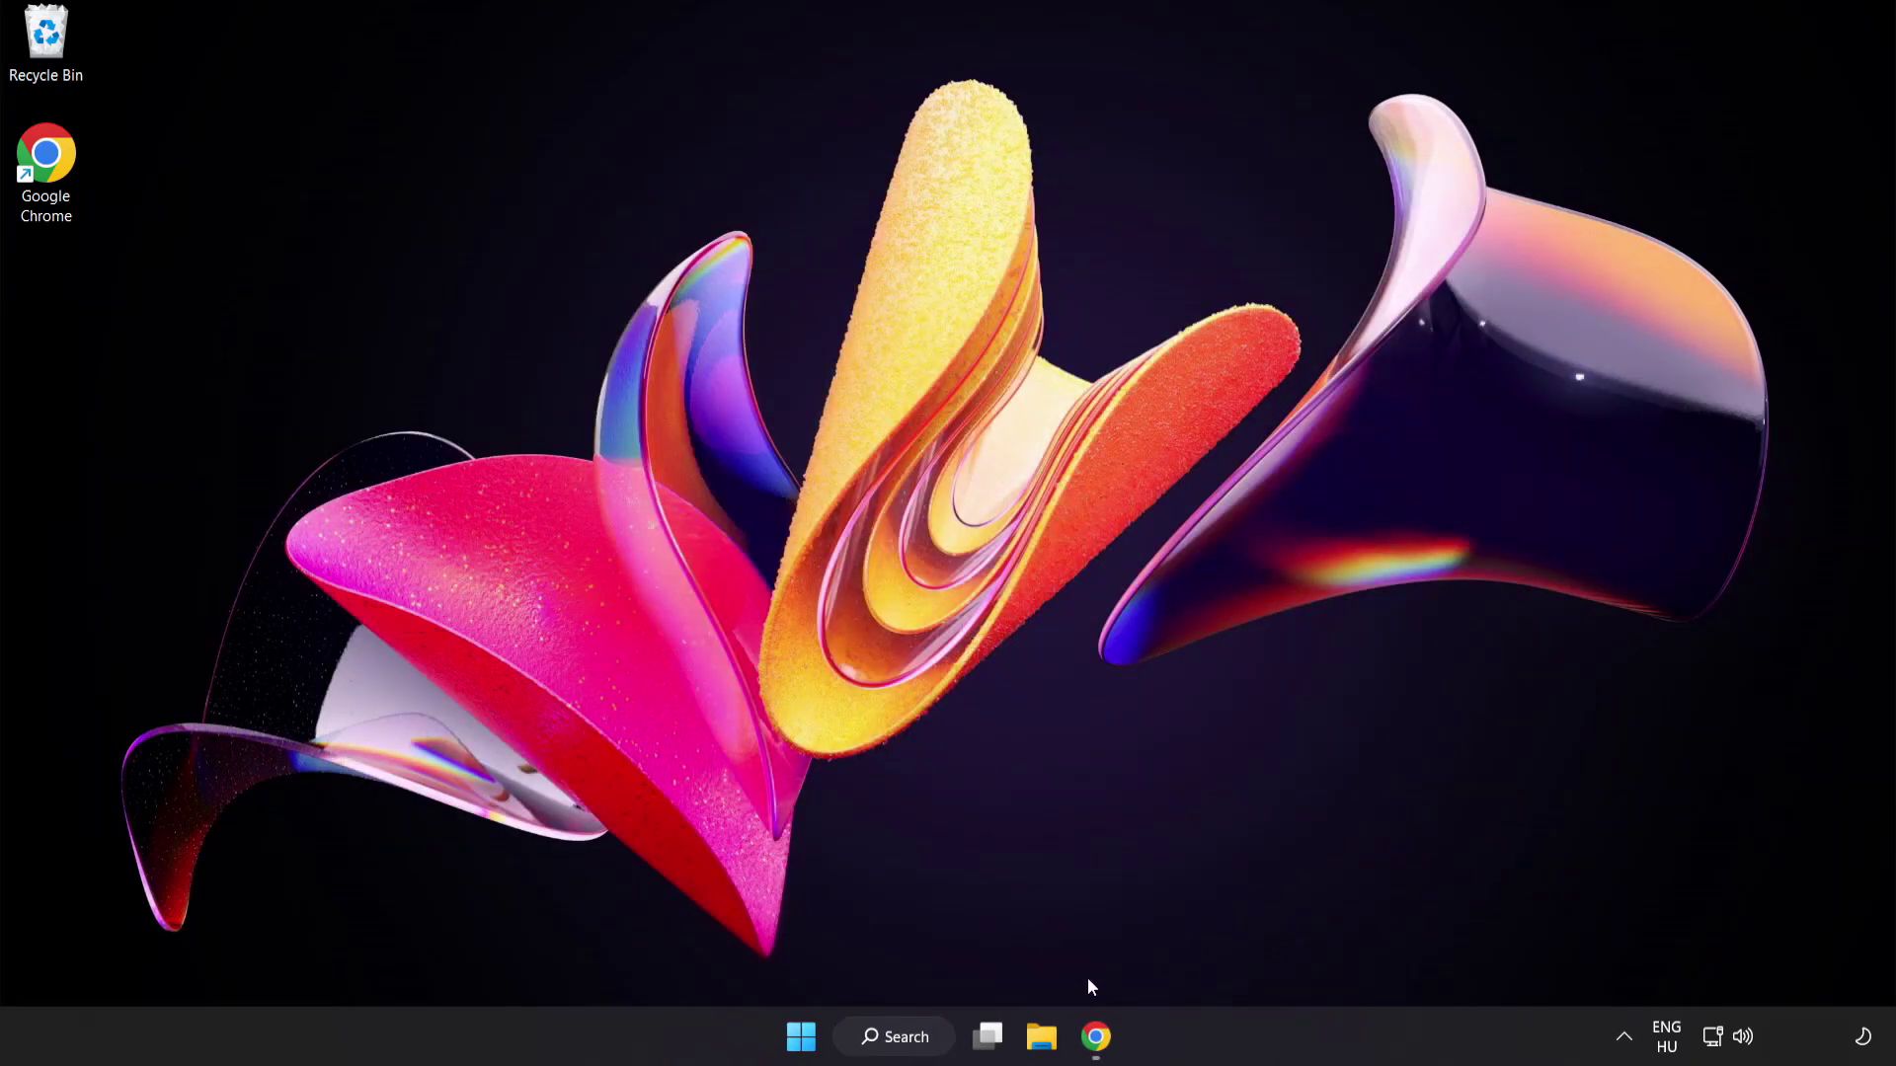
- Return to the DirectX End-User Runtime page and download its Web Installer, dxwebsetup (1).exe
click(1095, 1037)
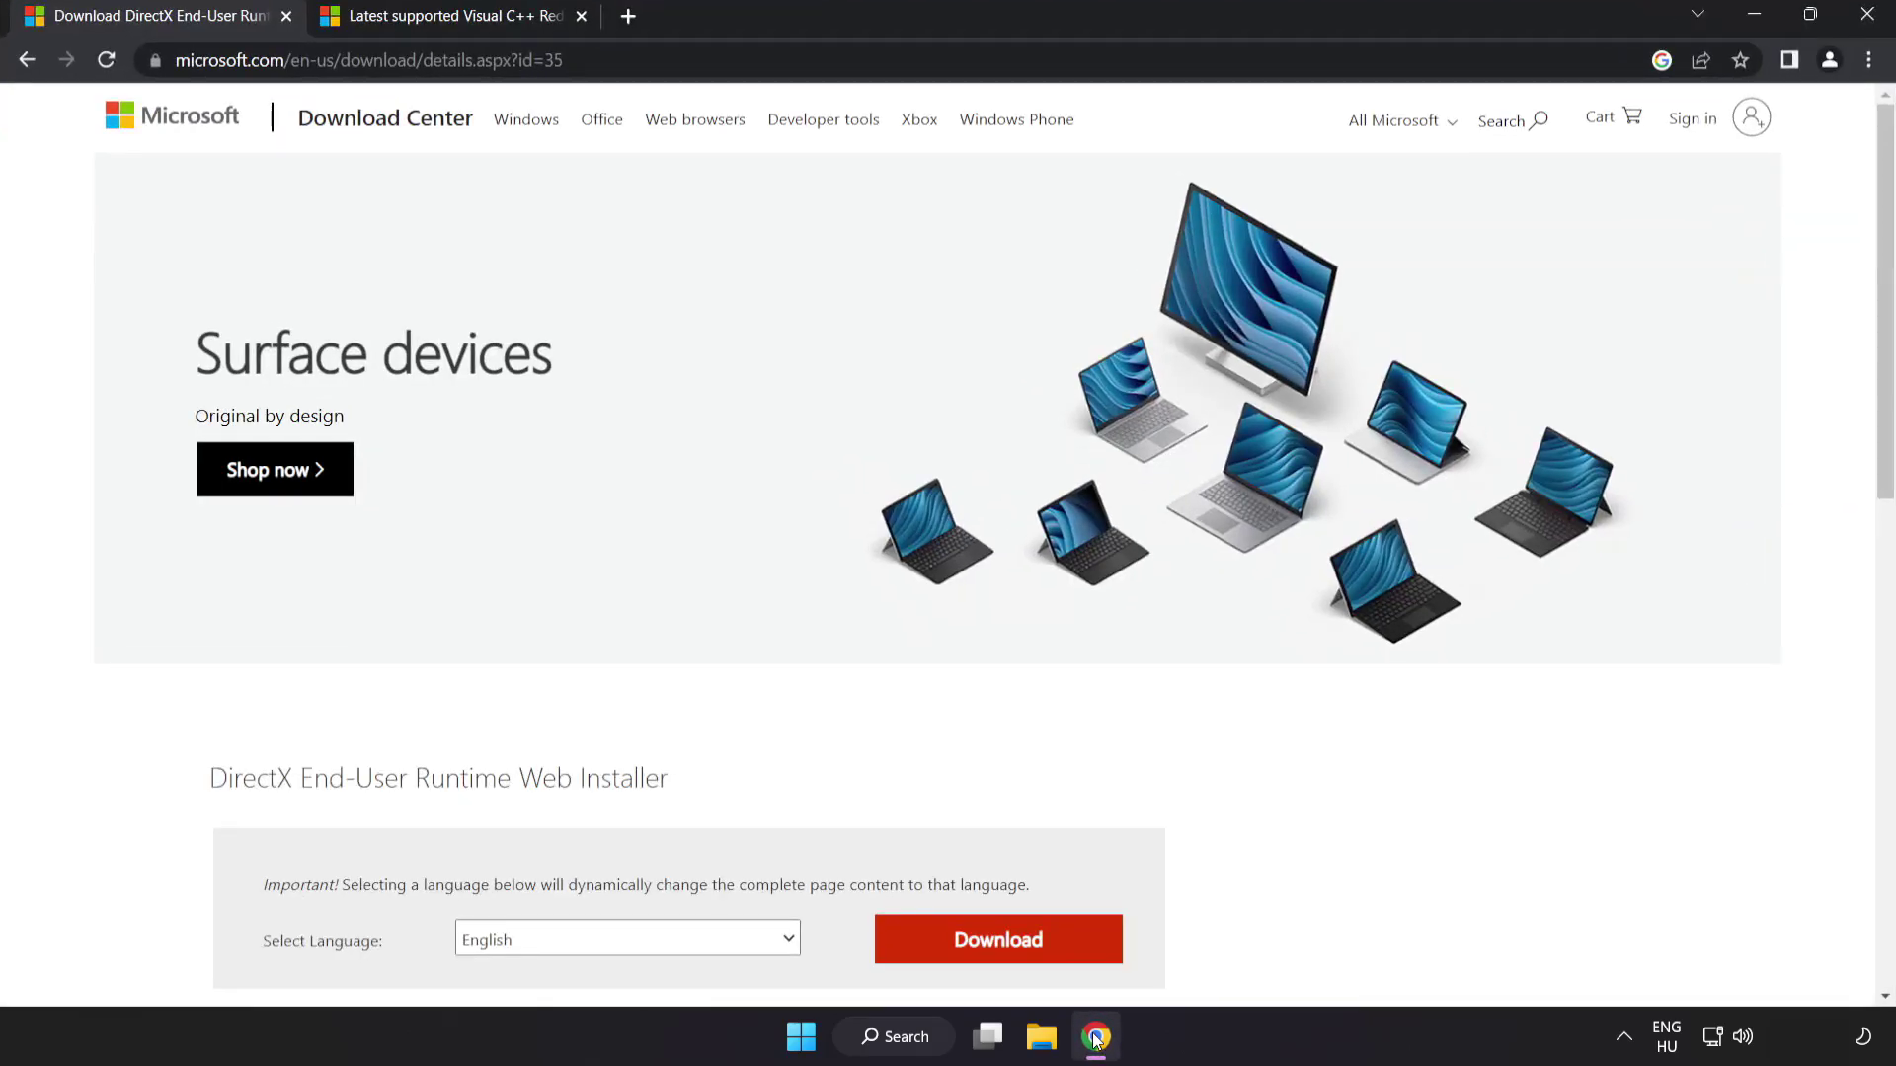
click(764, 51)
click(764, 52)
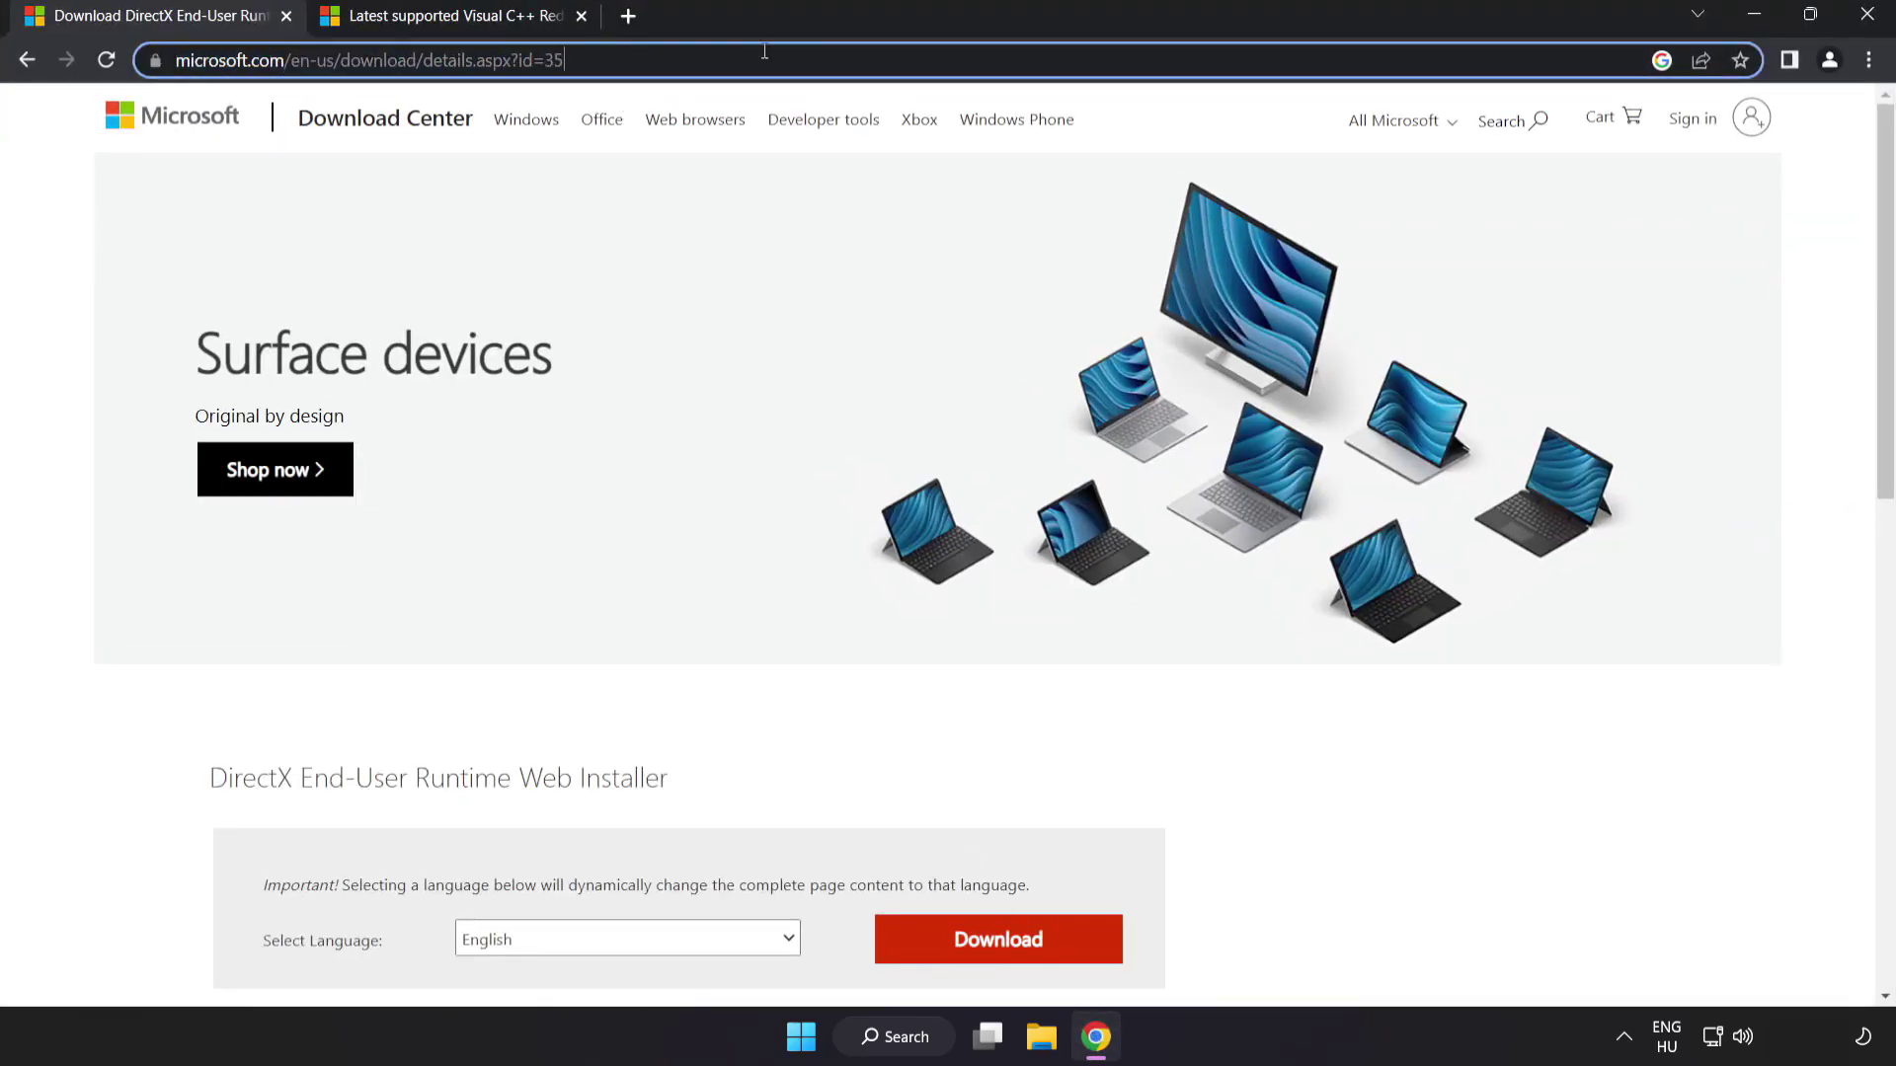
click(1078, 634)
scroll(1079, 634, down, 2)
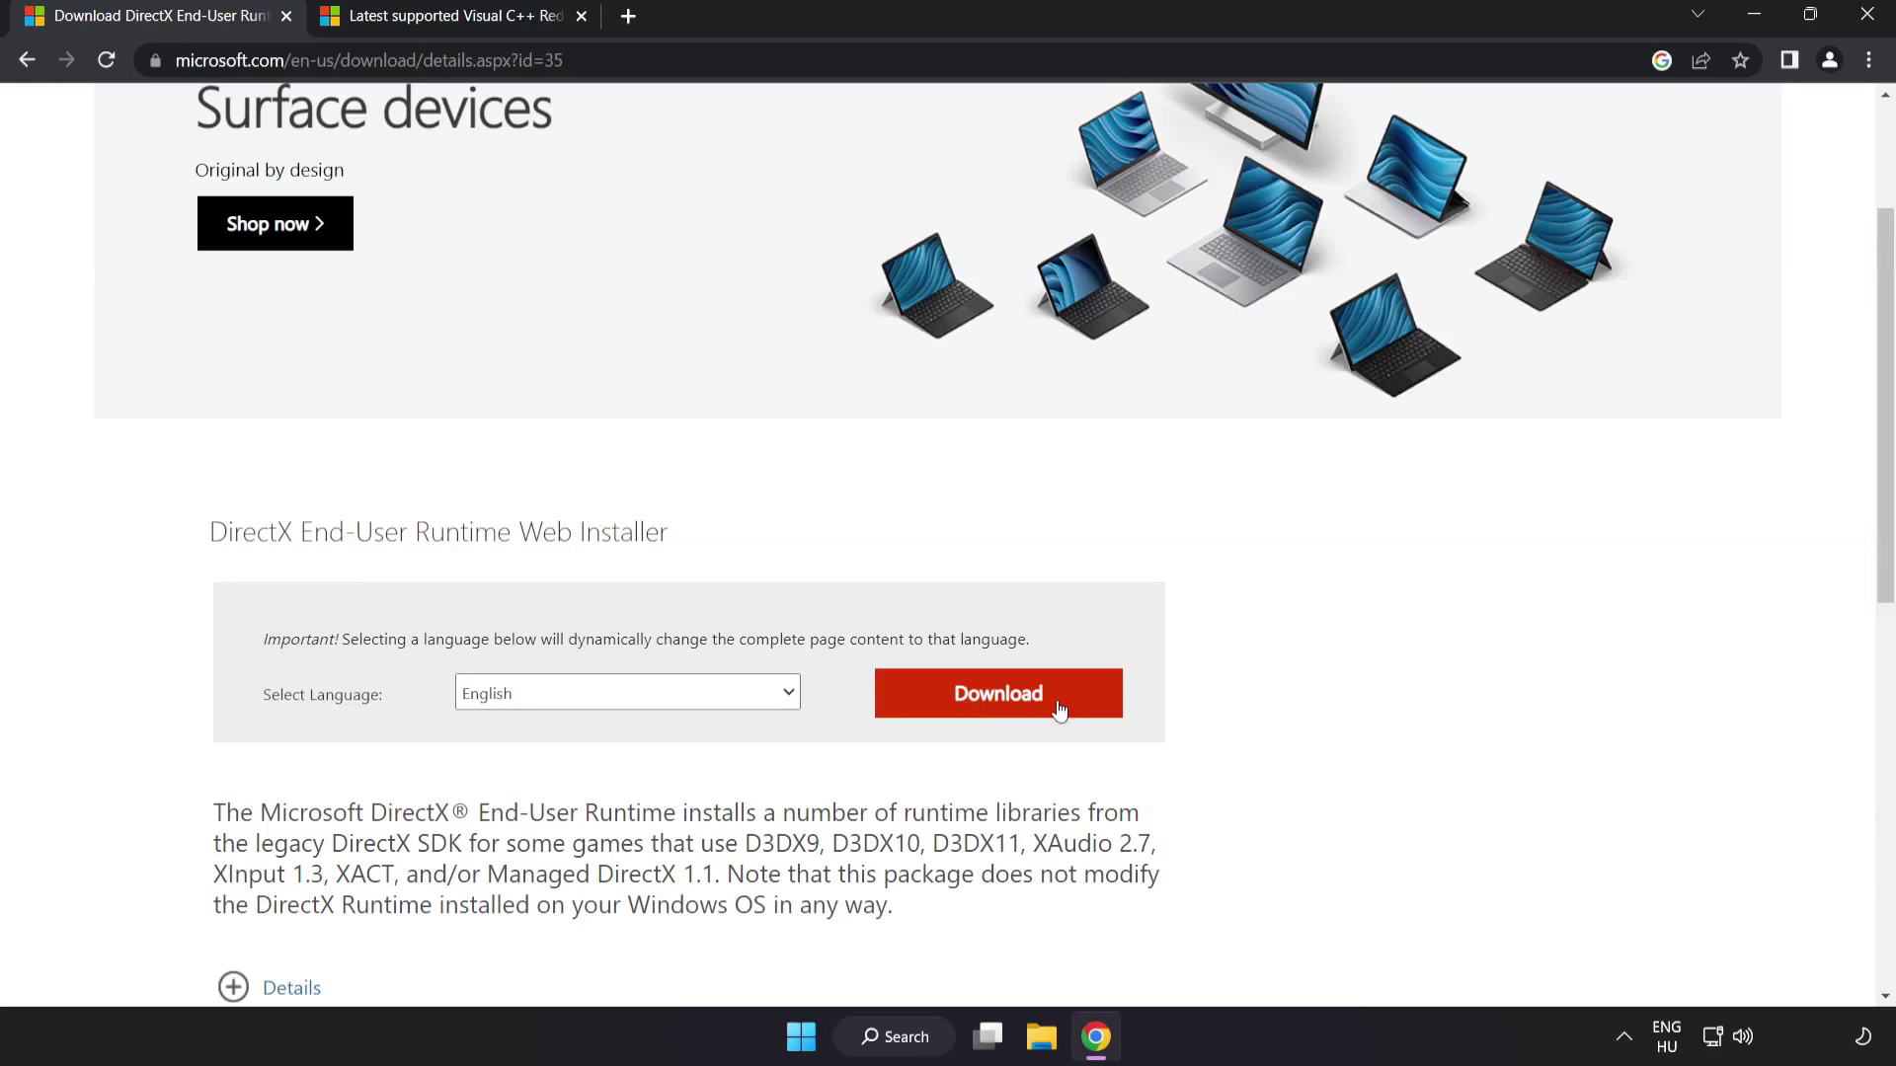
click(1023, 715)
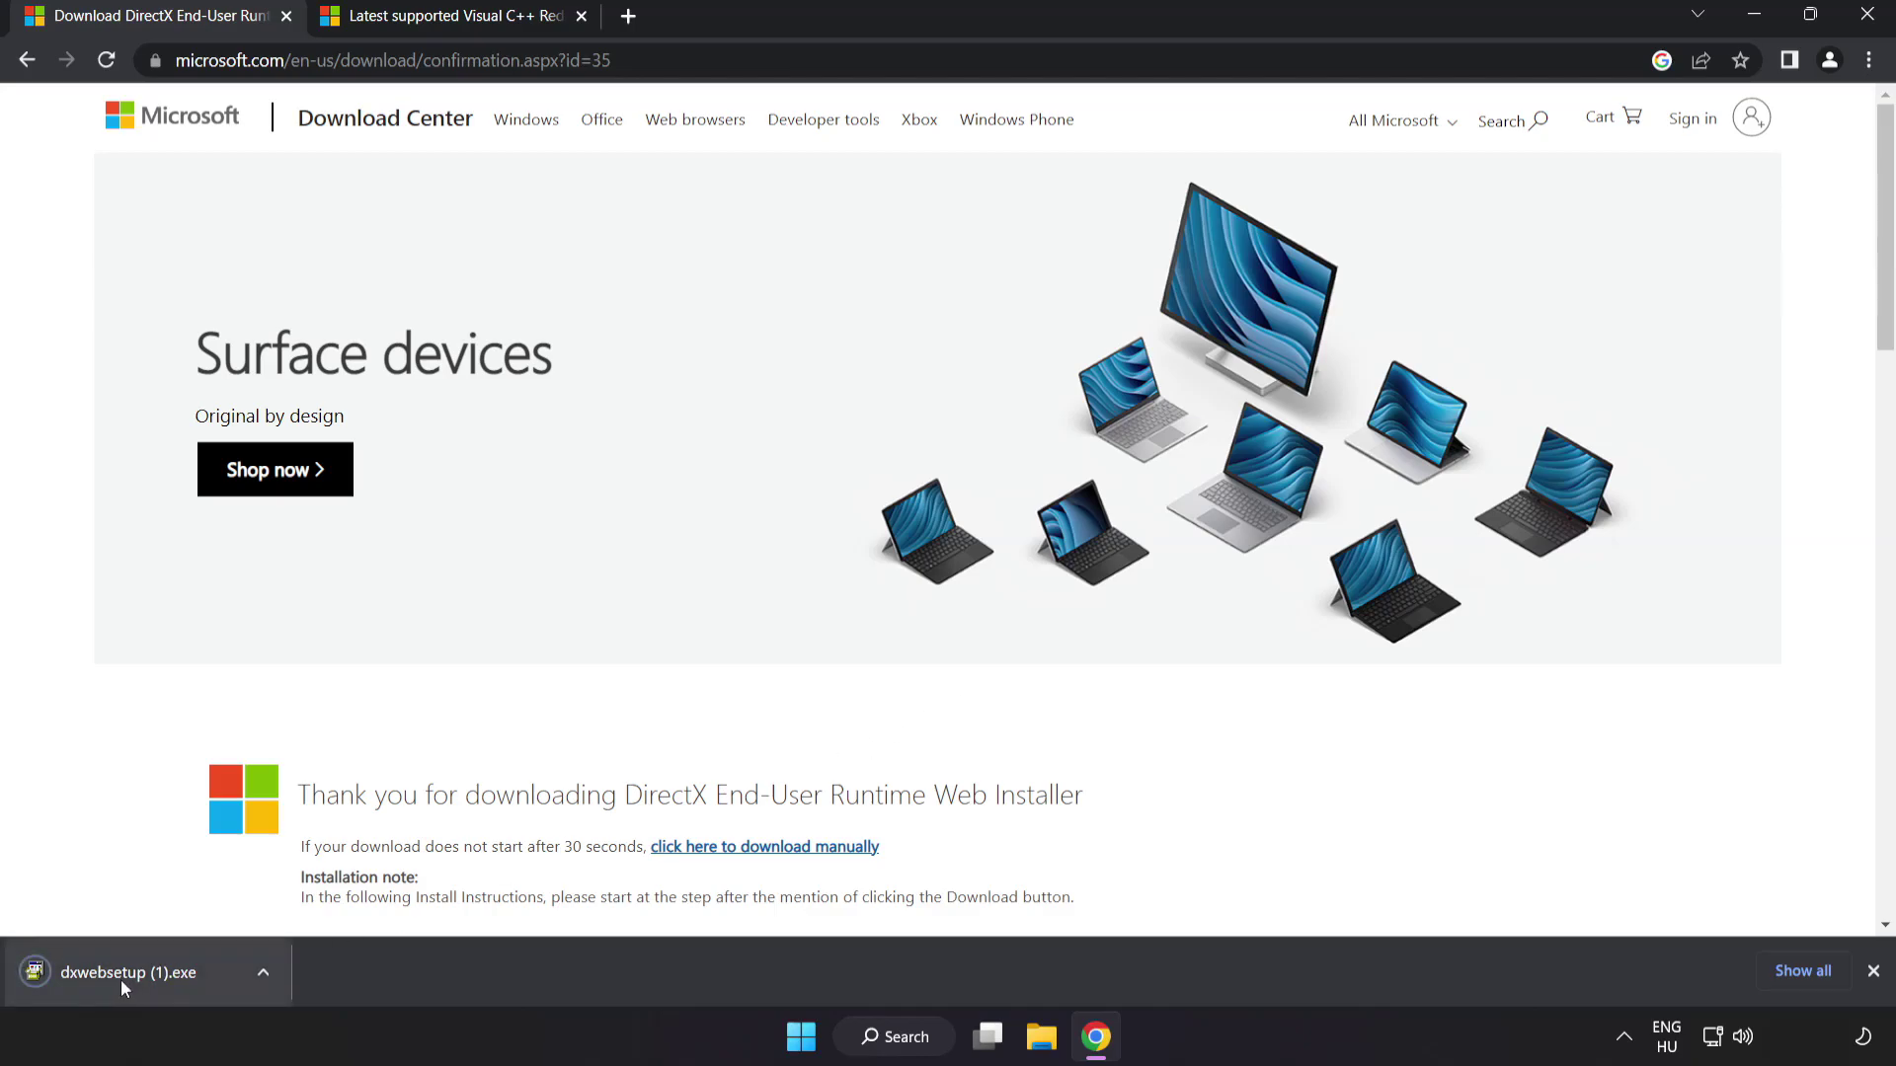
- Run dxwebsetup (1).exe, centre its window and accept the DirectX licence agreement
click(158, 974)
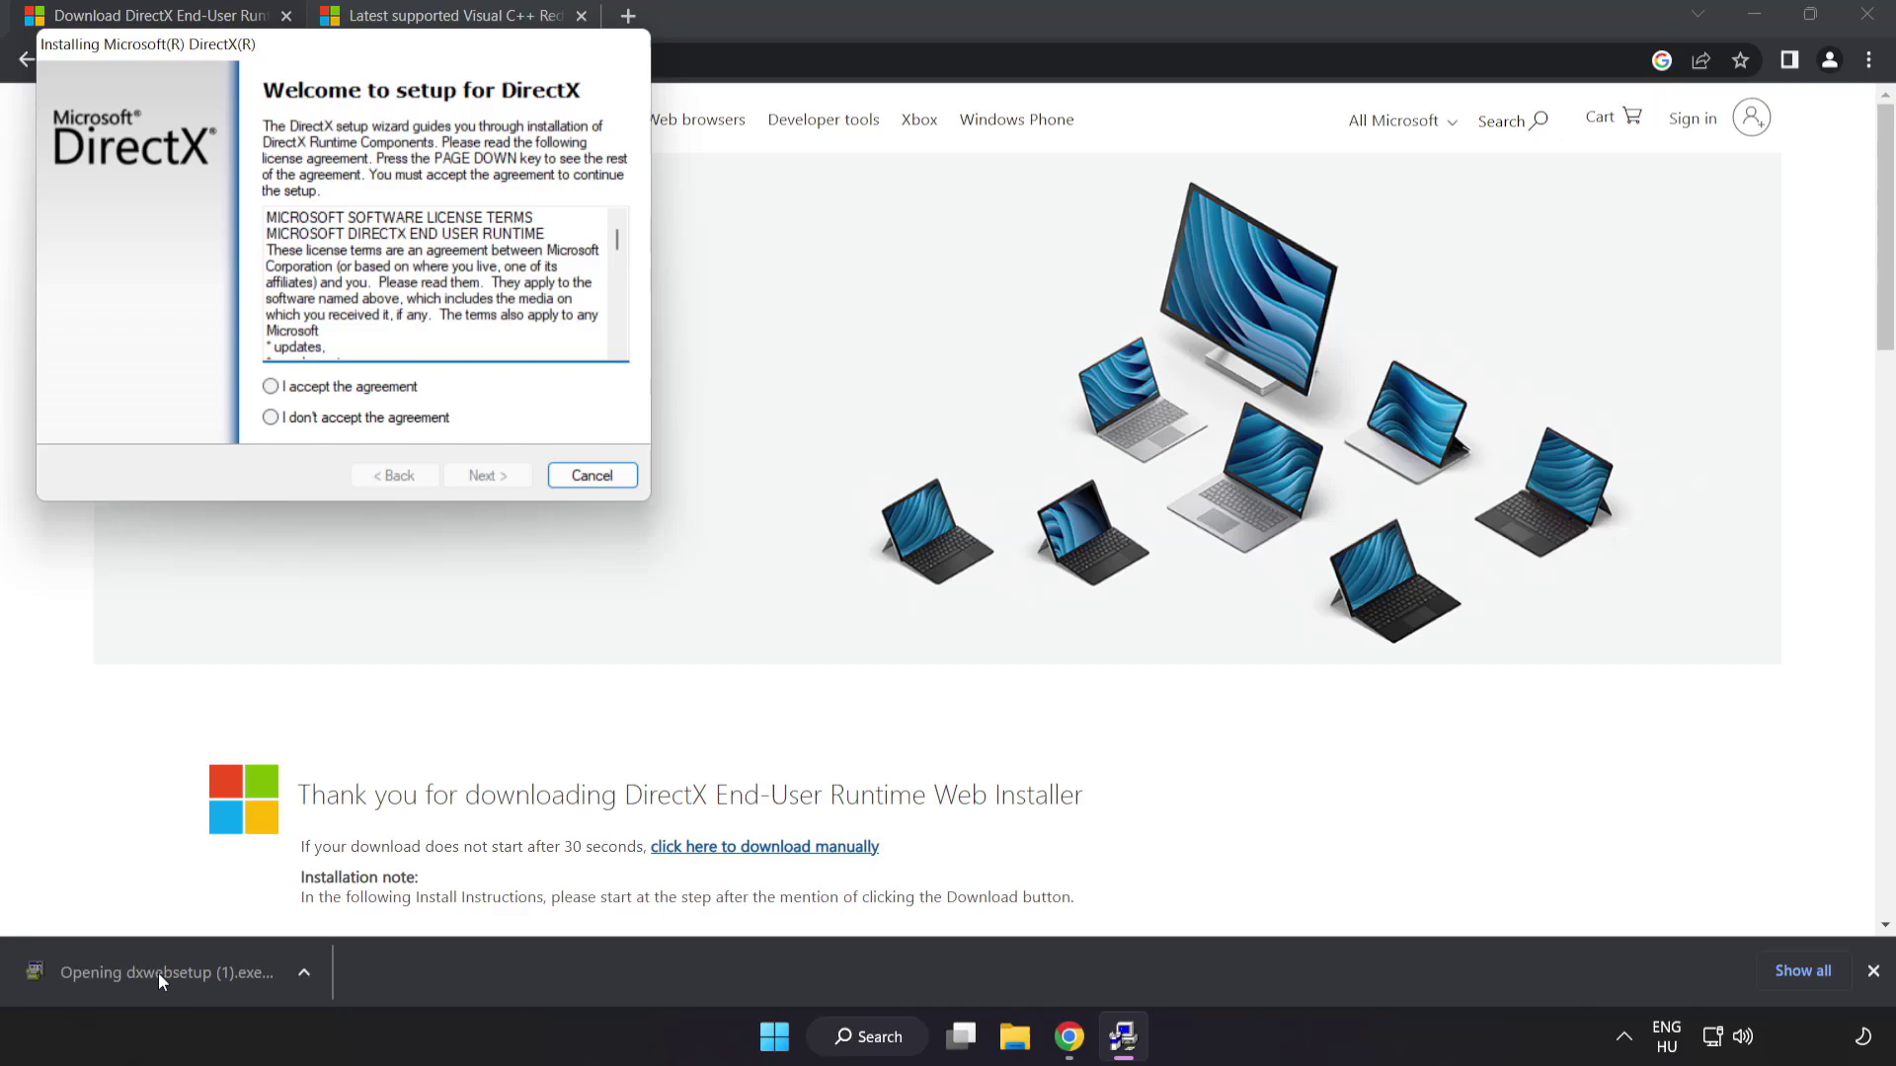
drag(286, 48, 866, 252)
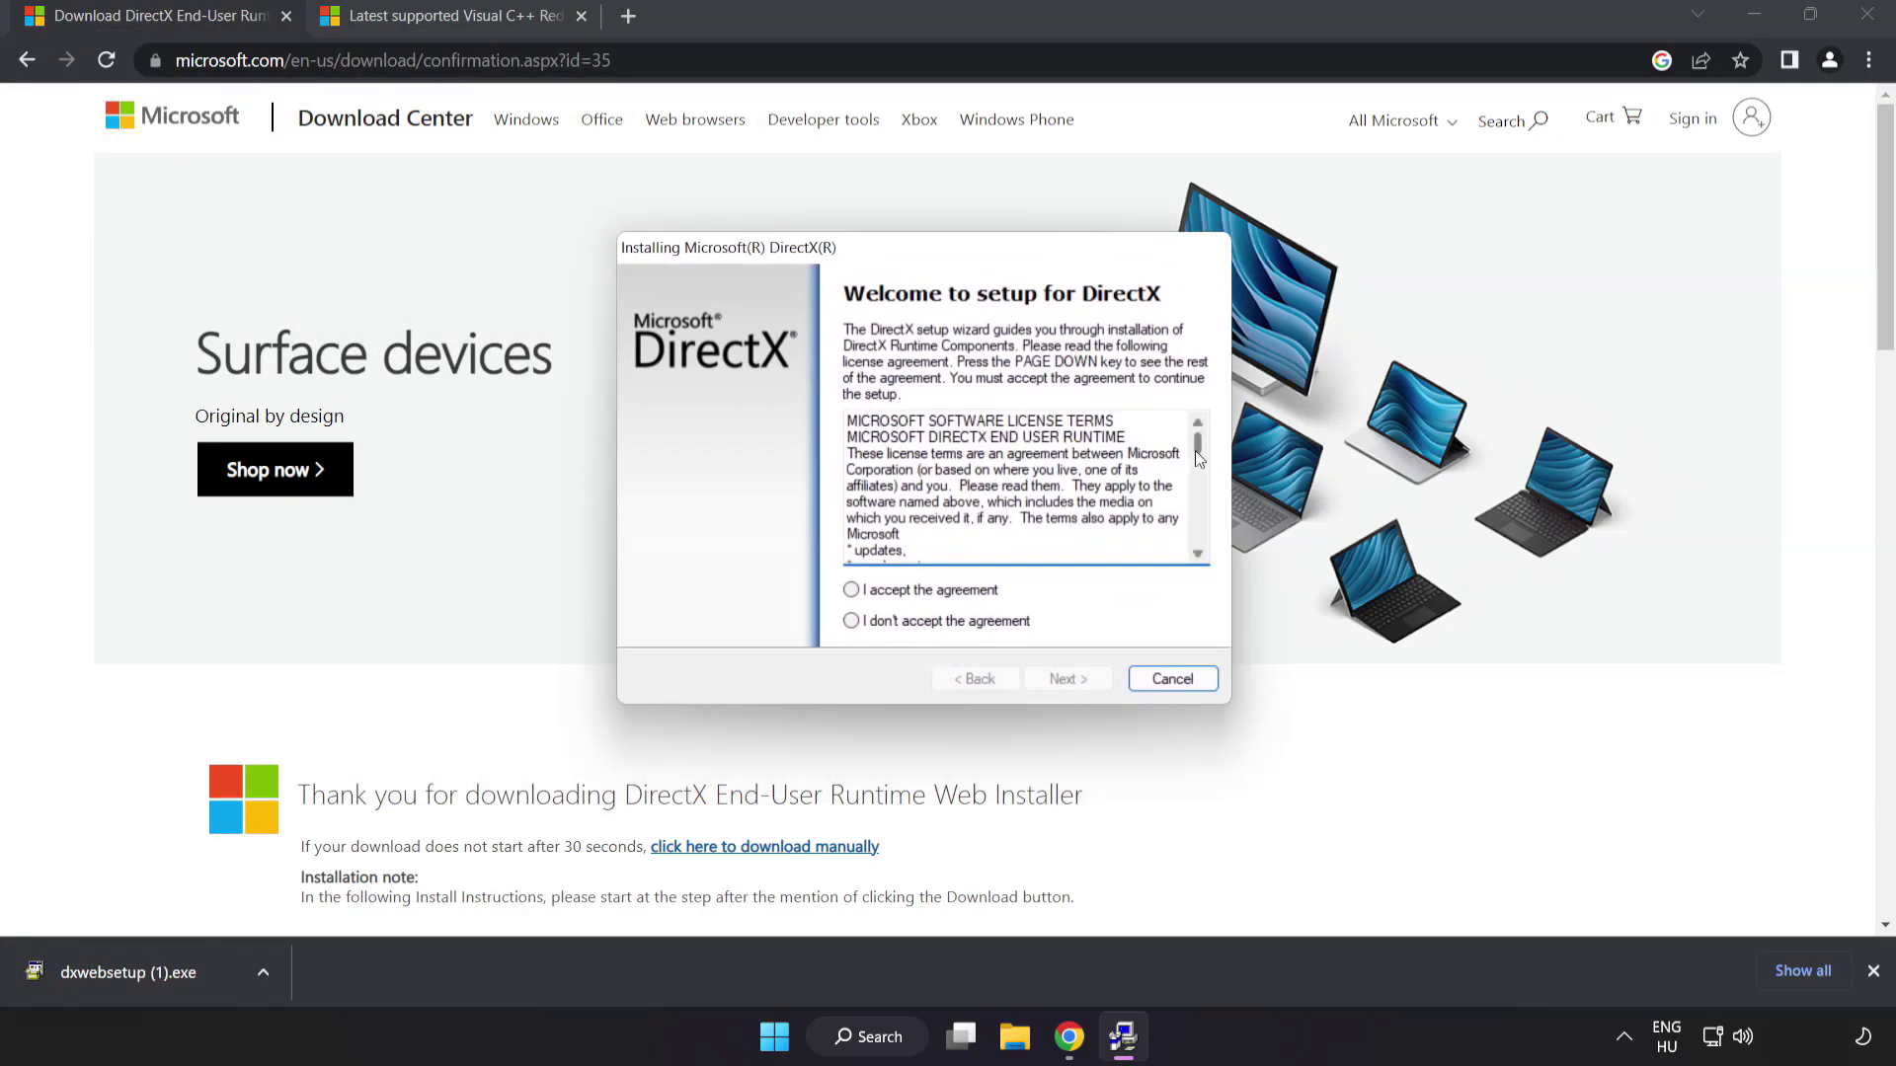
drag(1195, 451, 1212, 571)
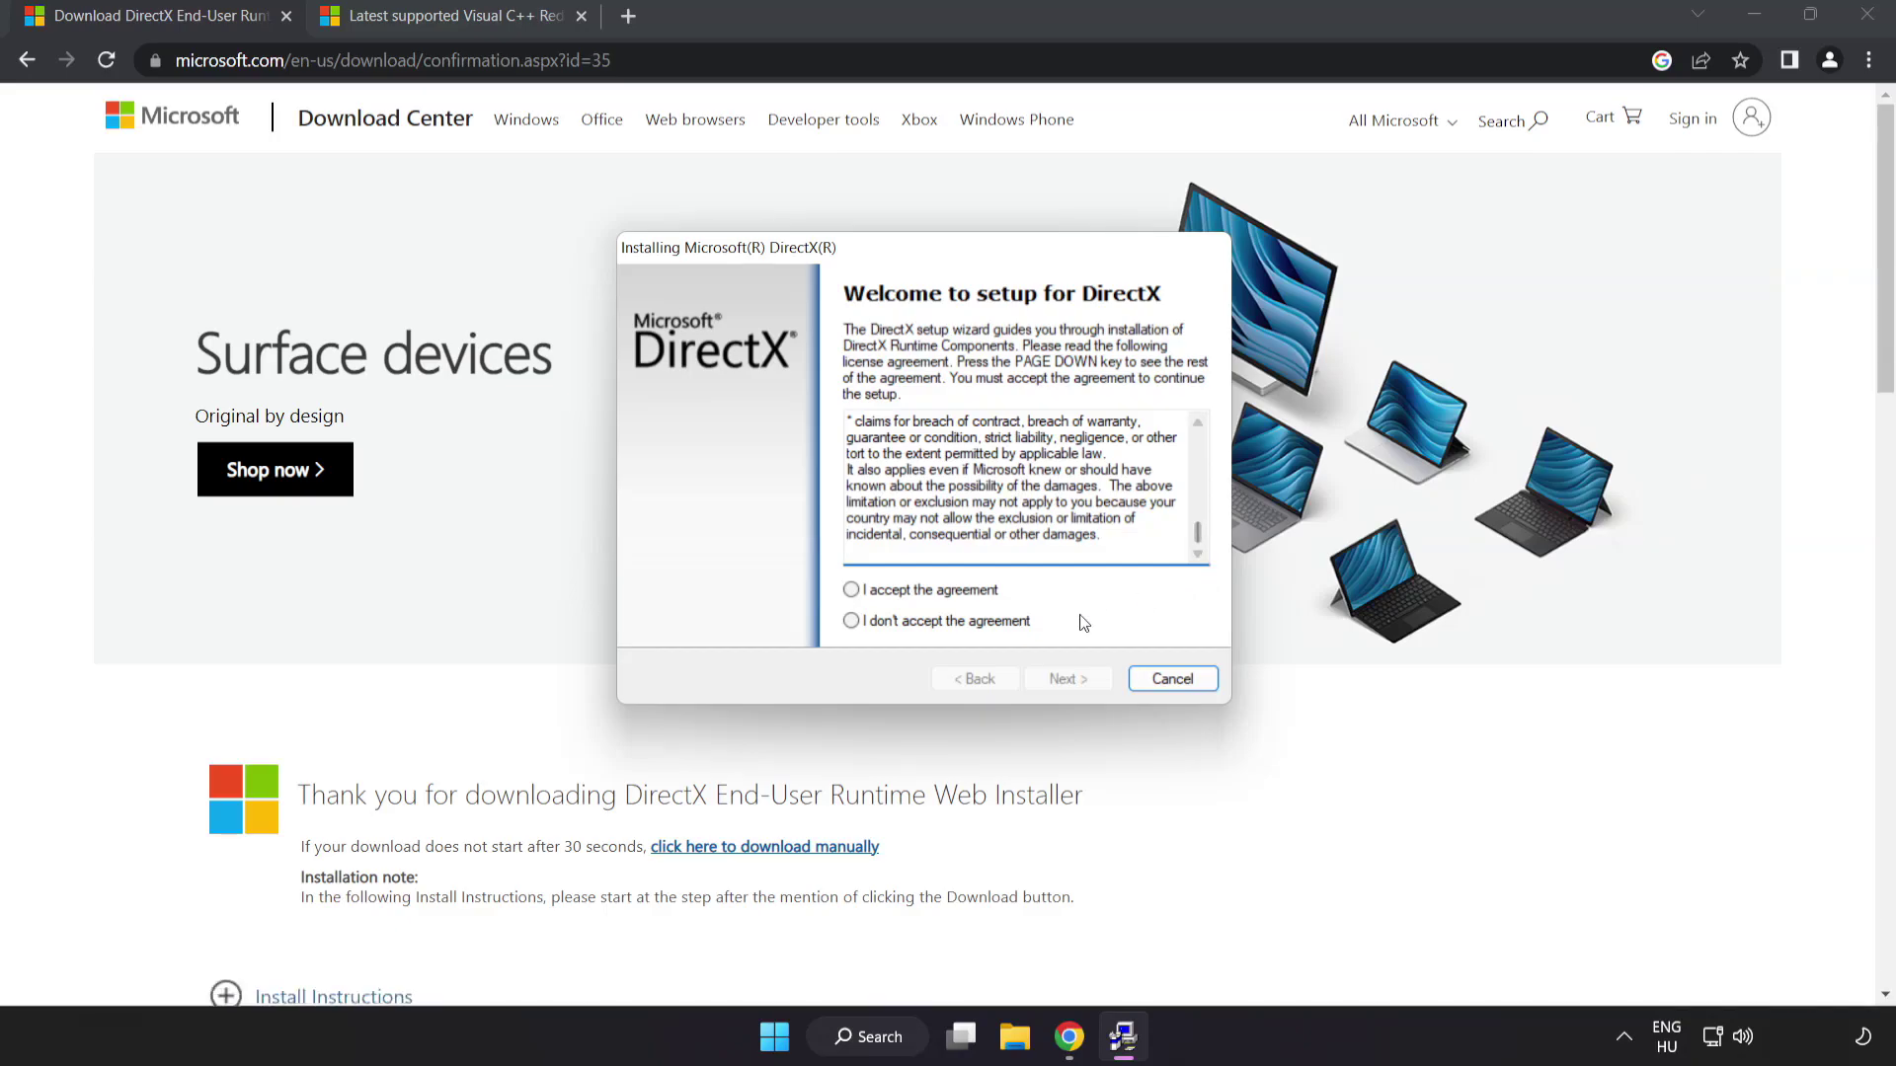
click(887, 592)
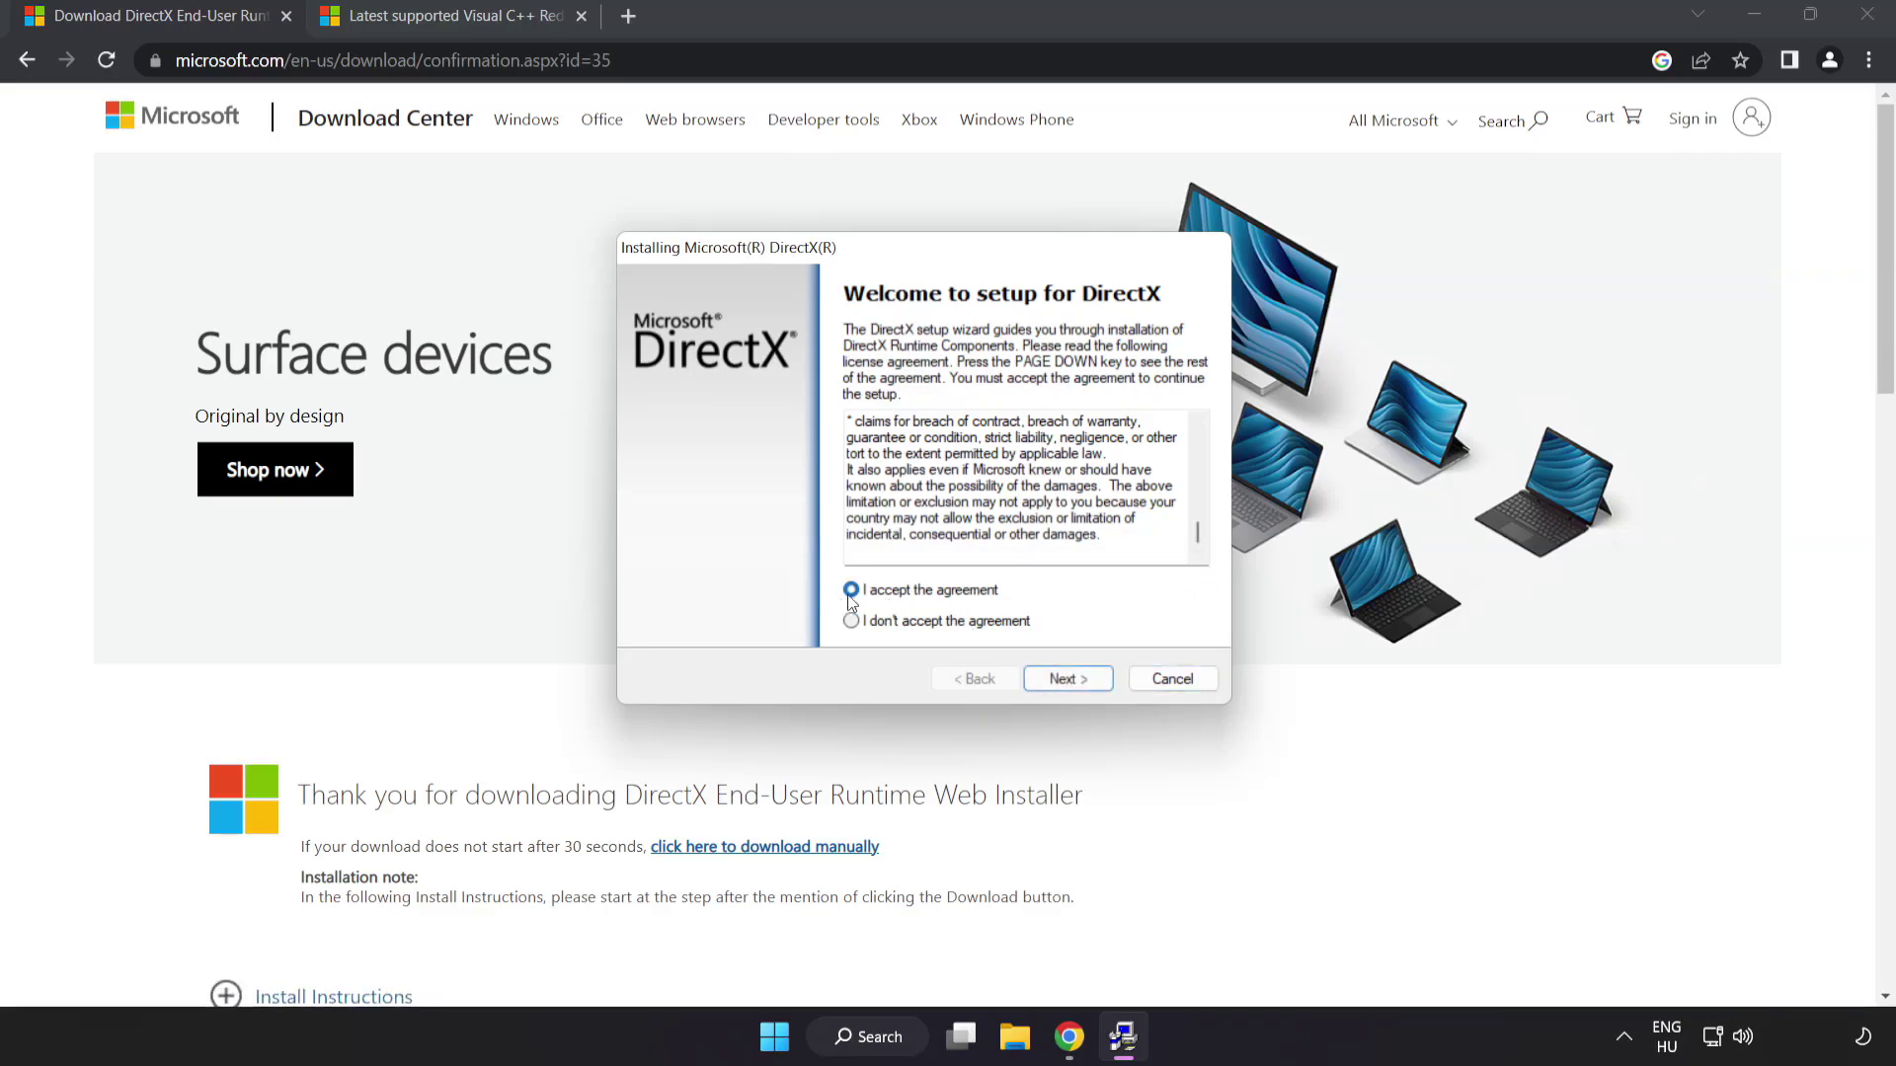
click(1068, 681)
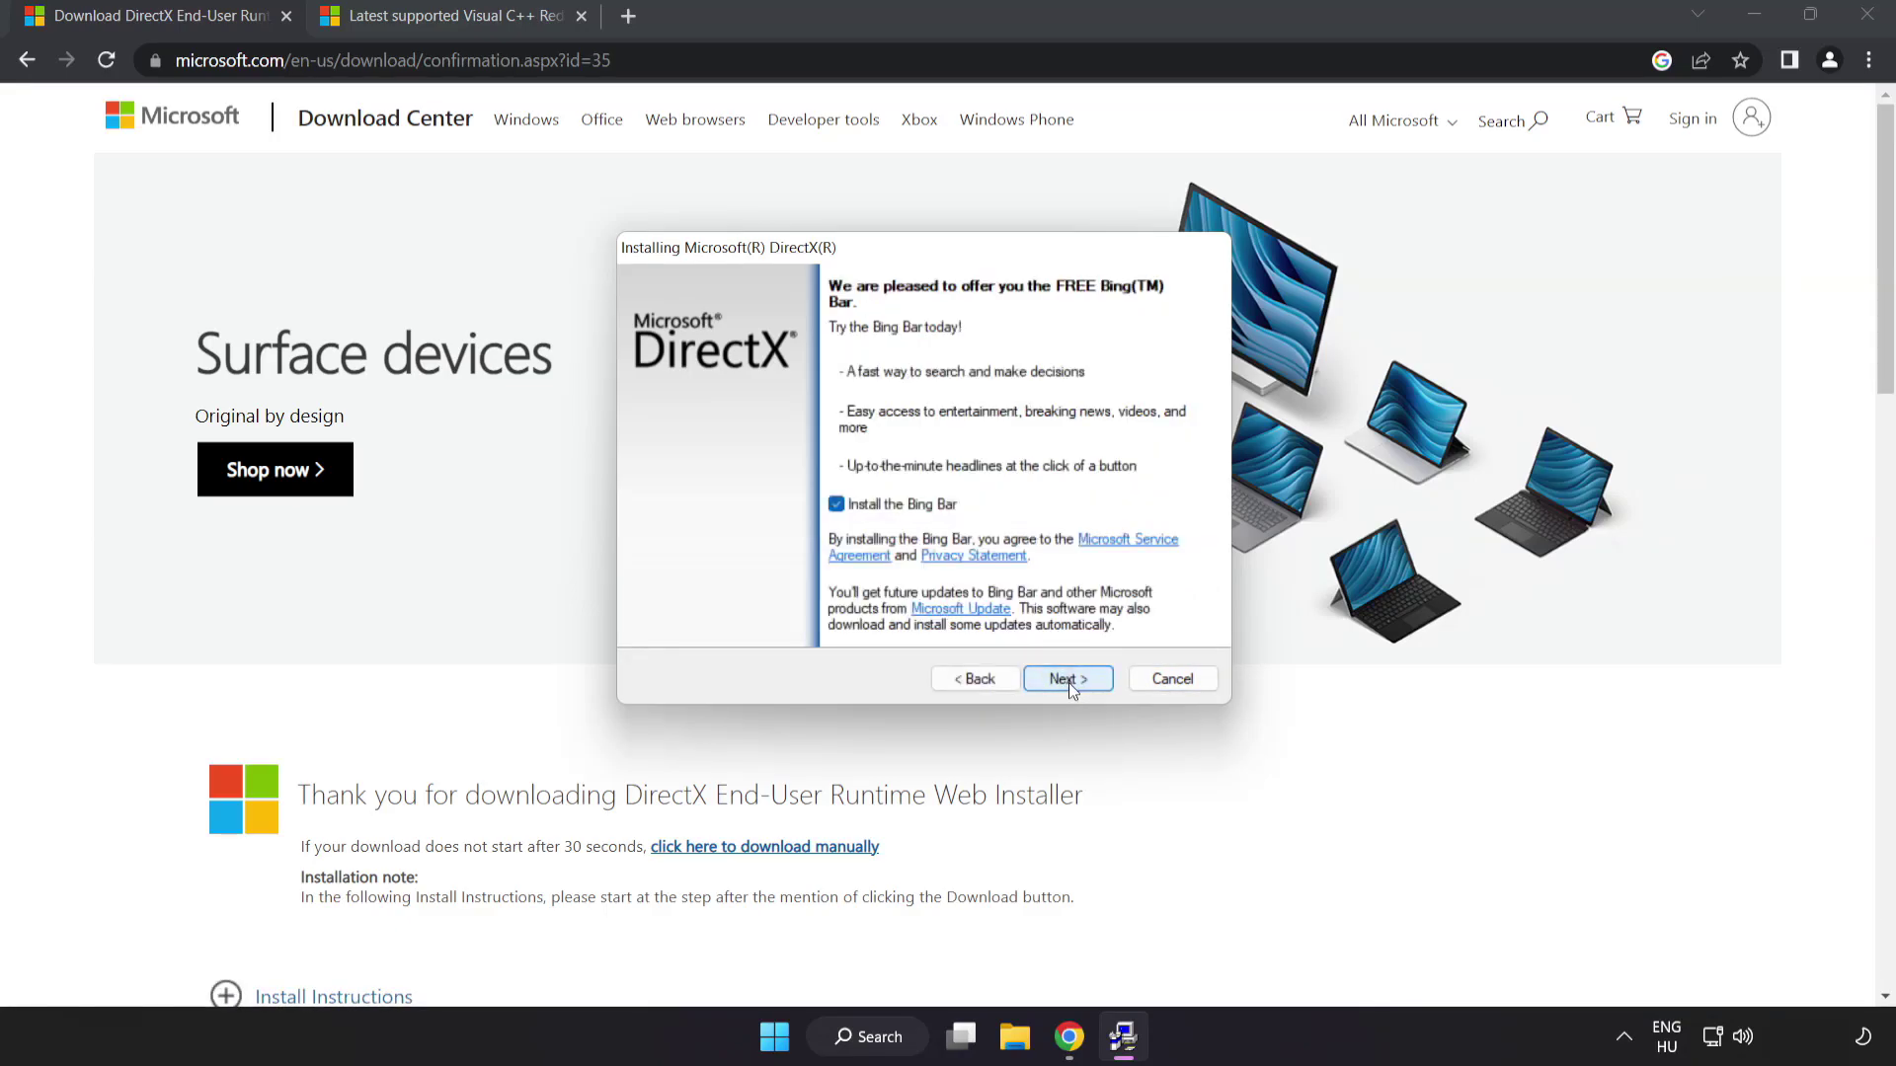
- Skip the Bing Bar, run DirectX setup, and finish once it reports DirectX is up to date
click(838, 506)
click(1073, 679)
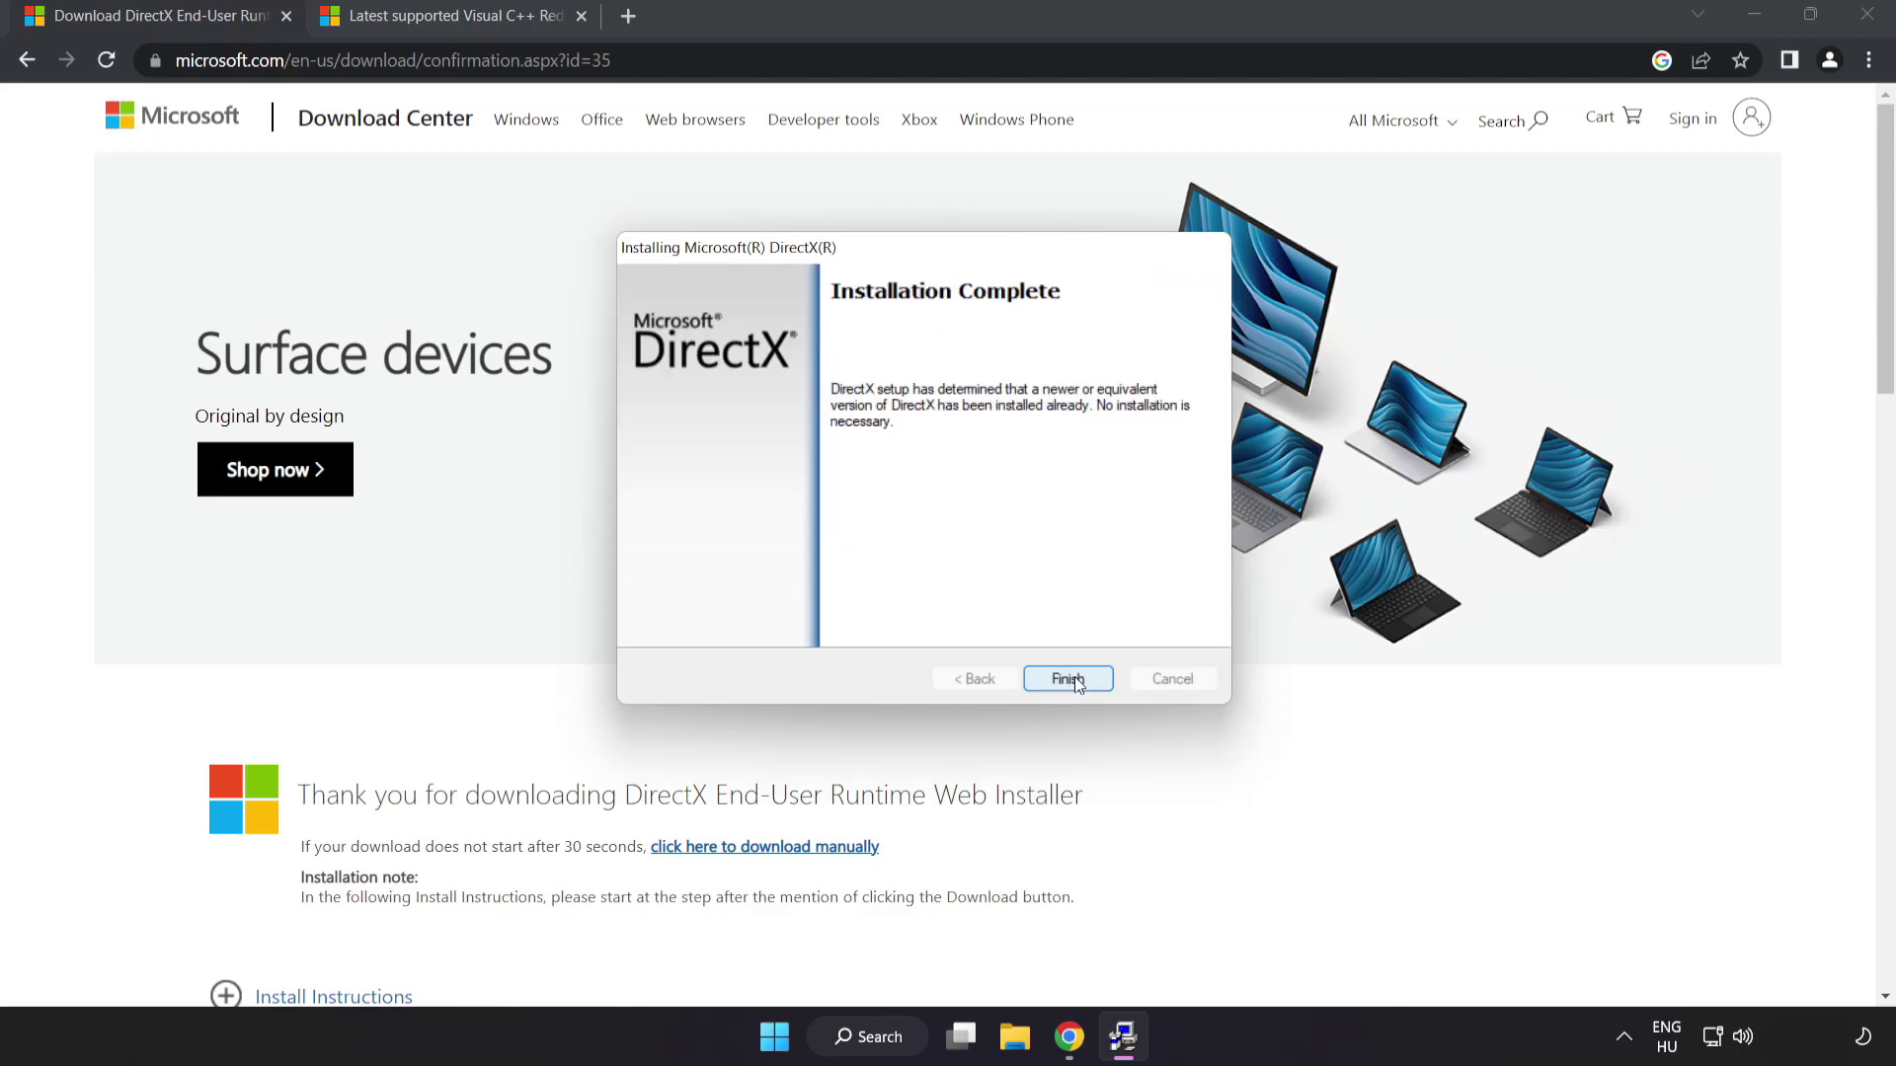
click(1068, 680)
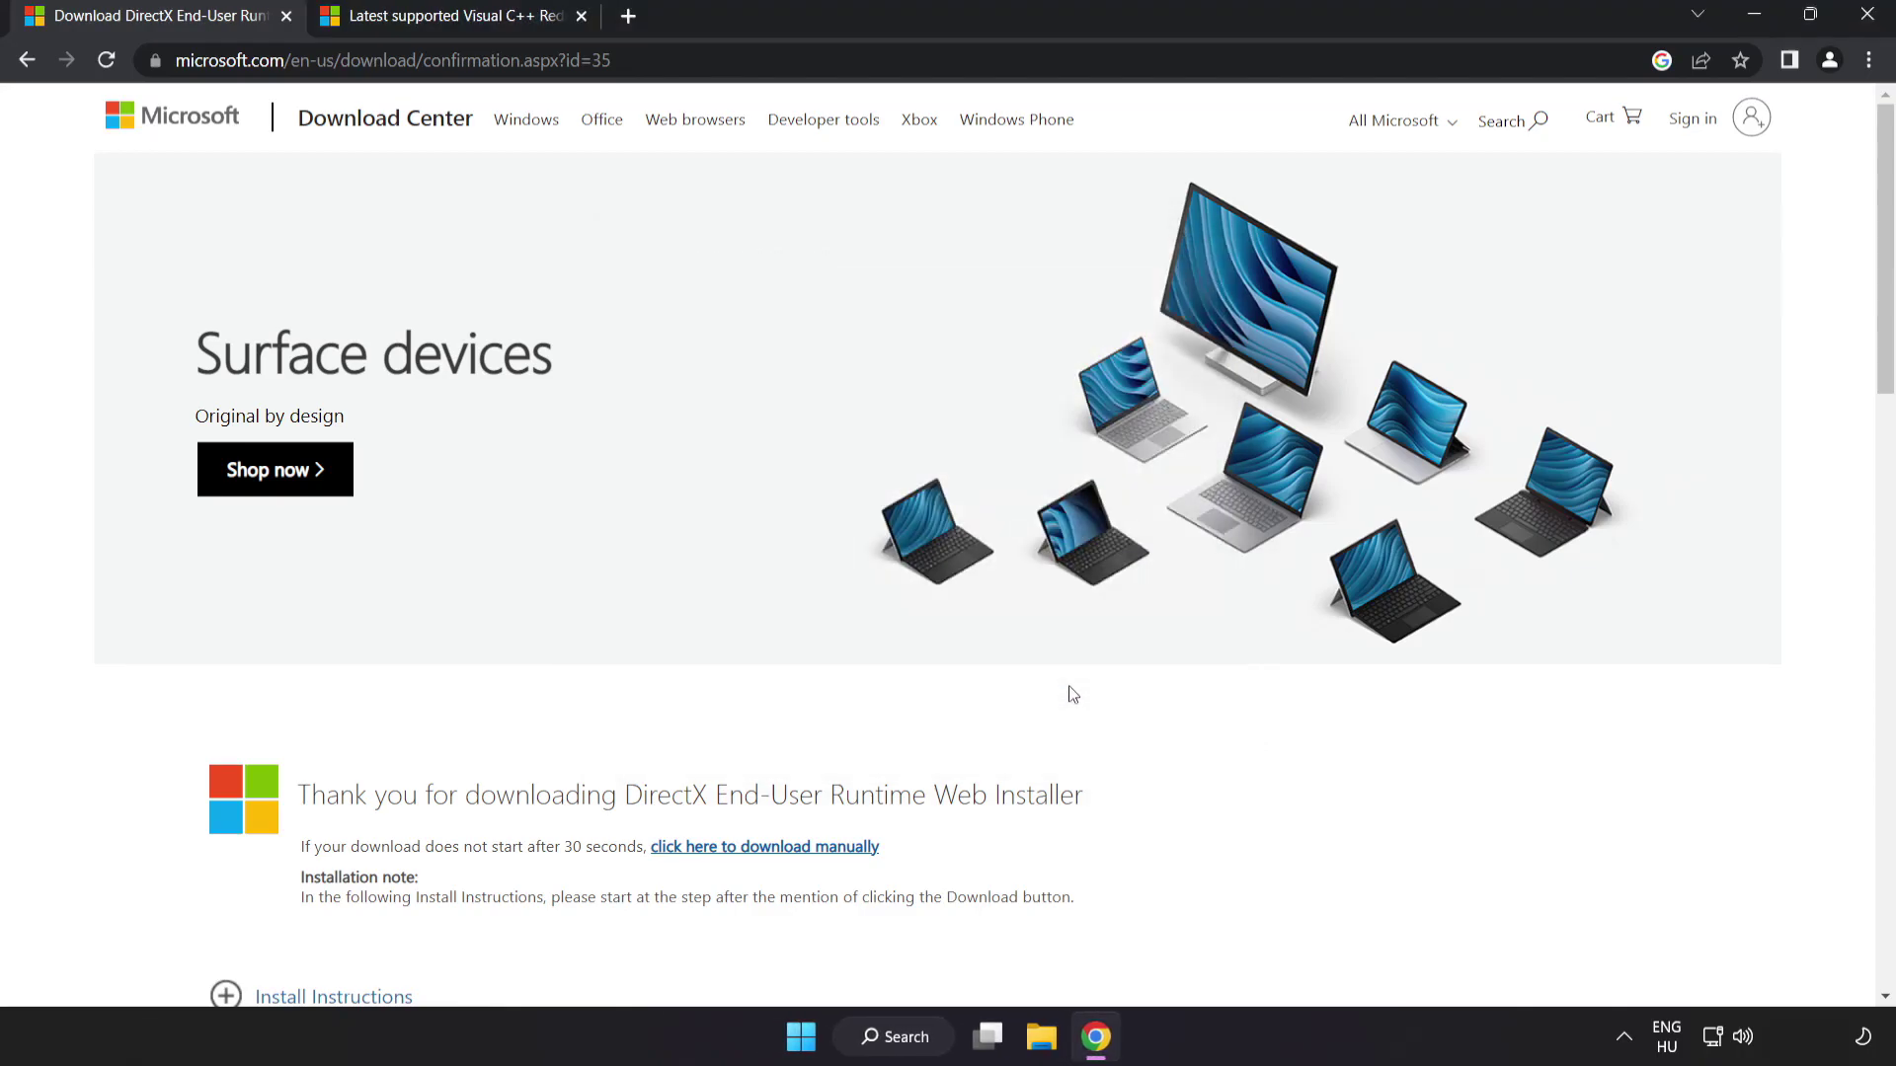
- Close the DirectX Download Center tab and scroll the Visual C++ Redistributable page to its download table
click(286, 15)
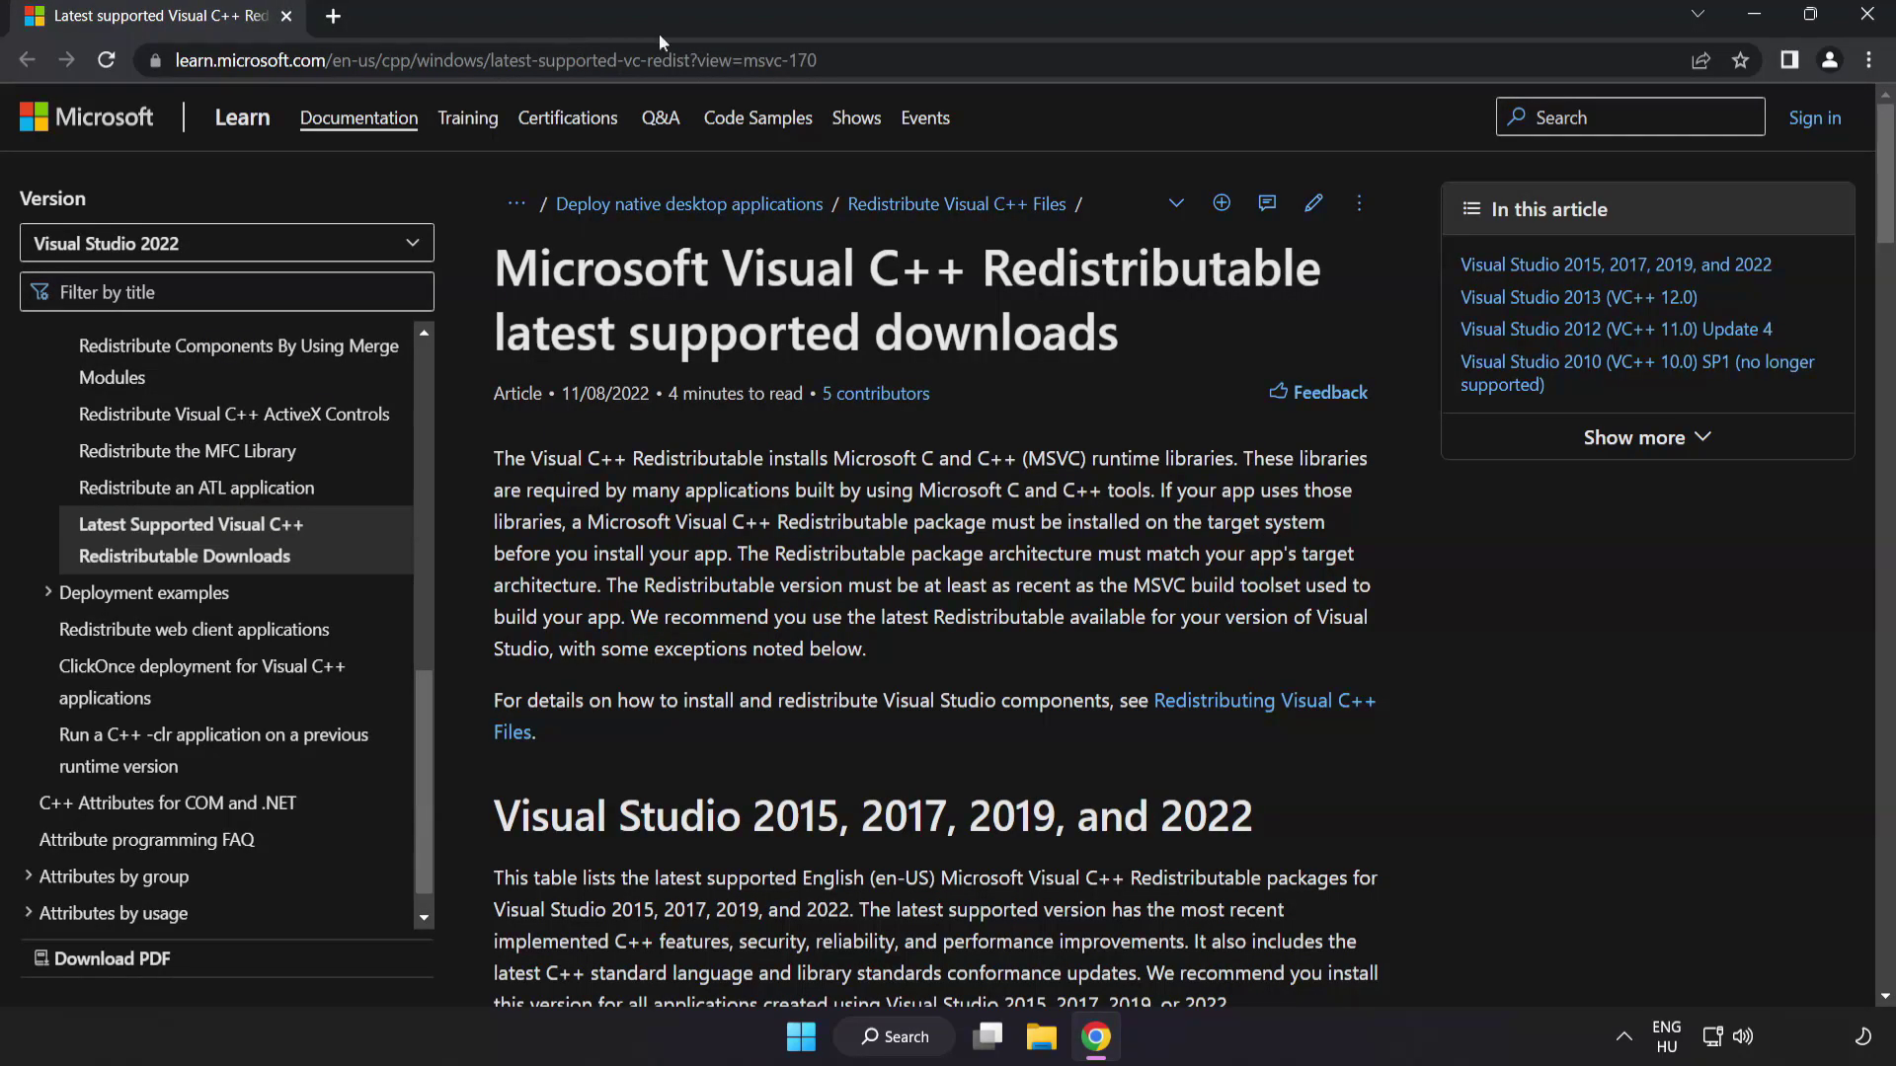
click(1119, 67)
click(1119, 67)
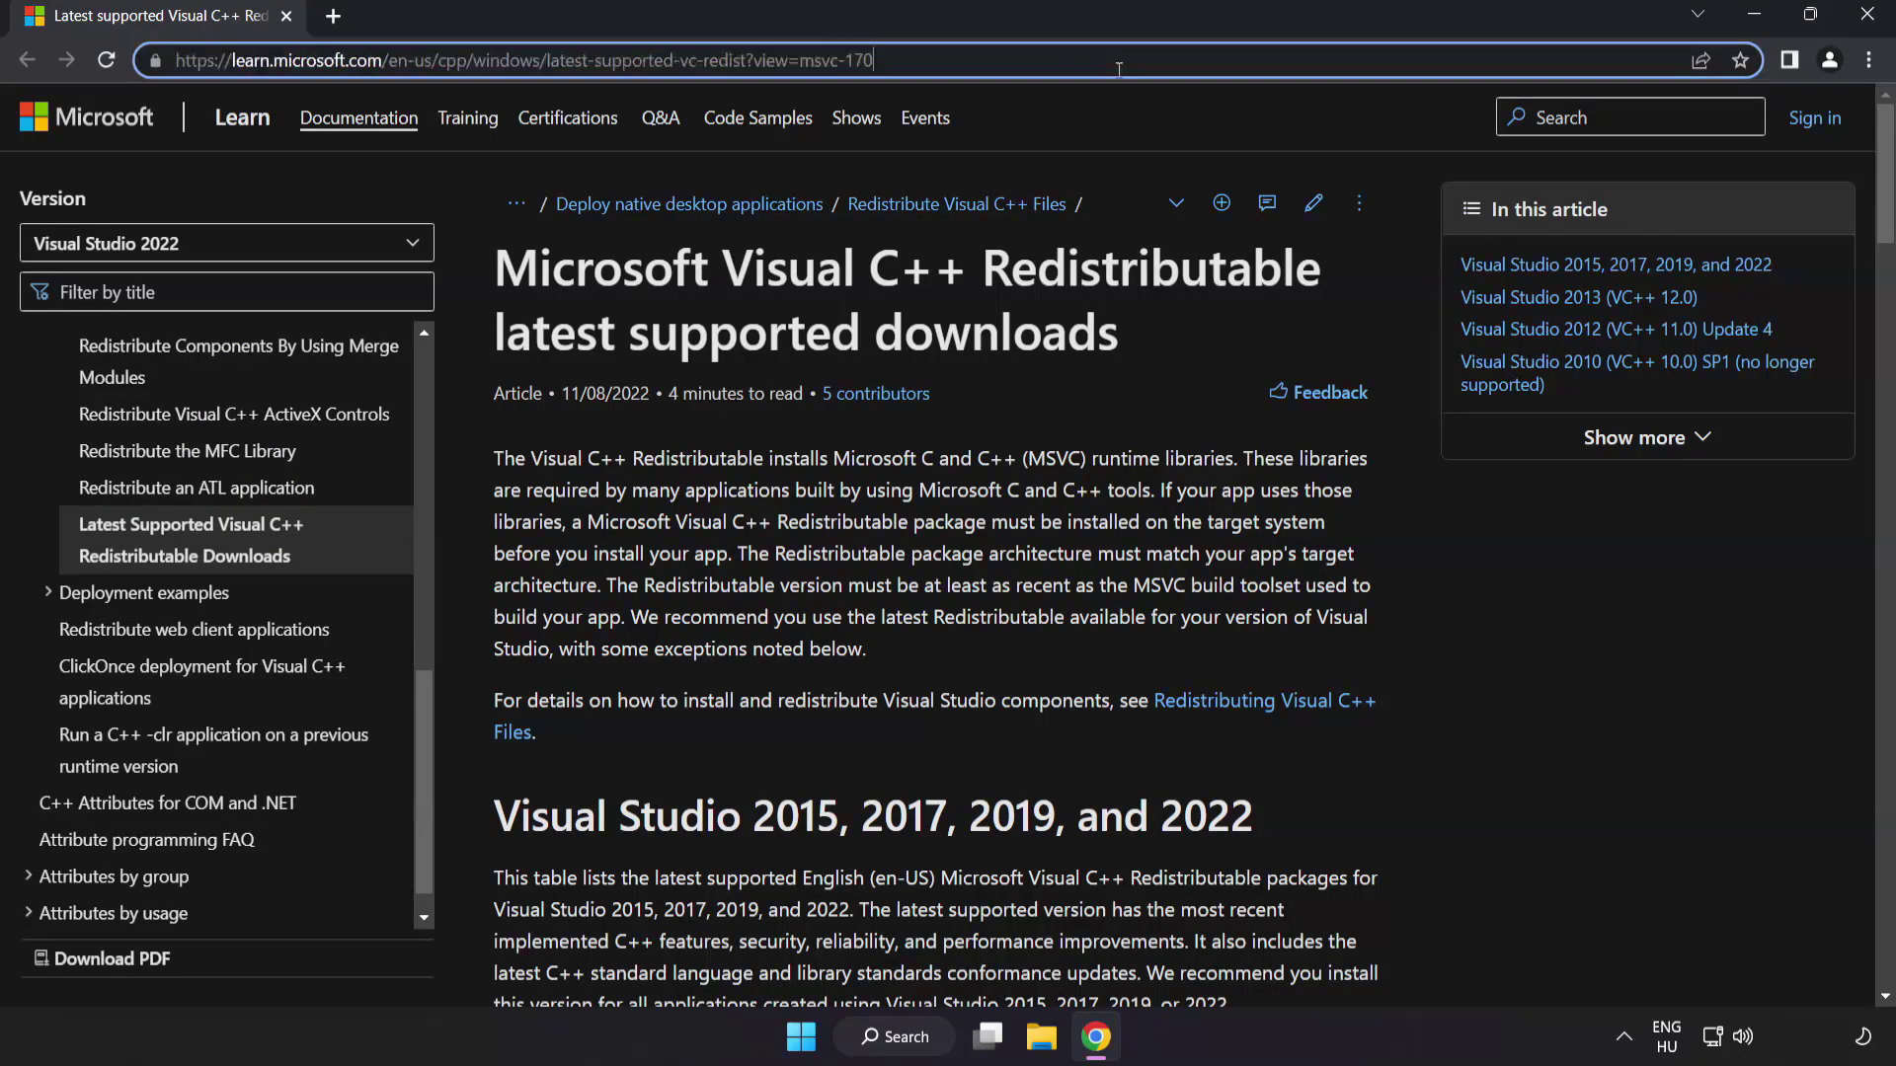
click(949, 292)
drag(1876, 209, 1876, 278)
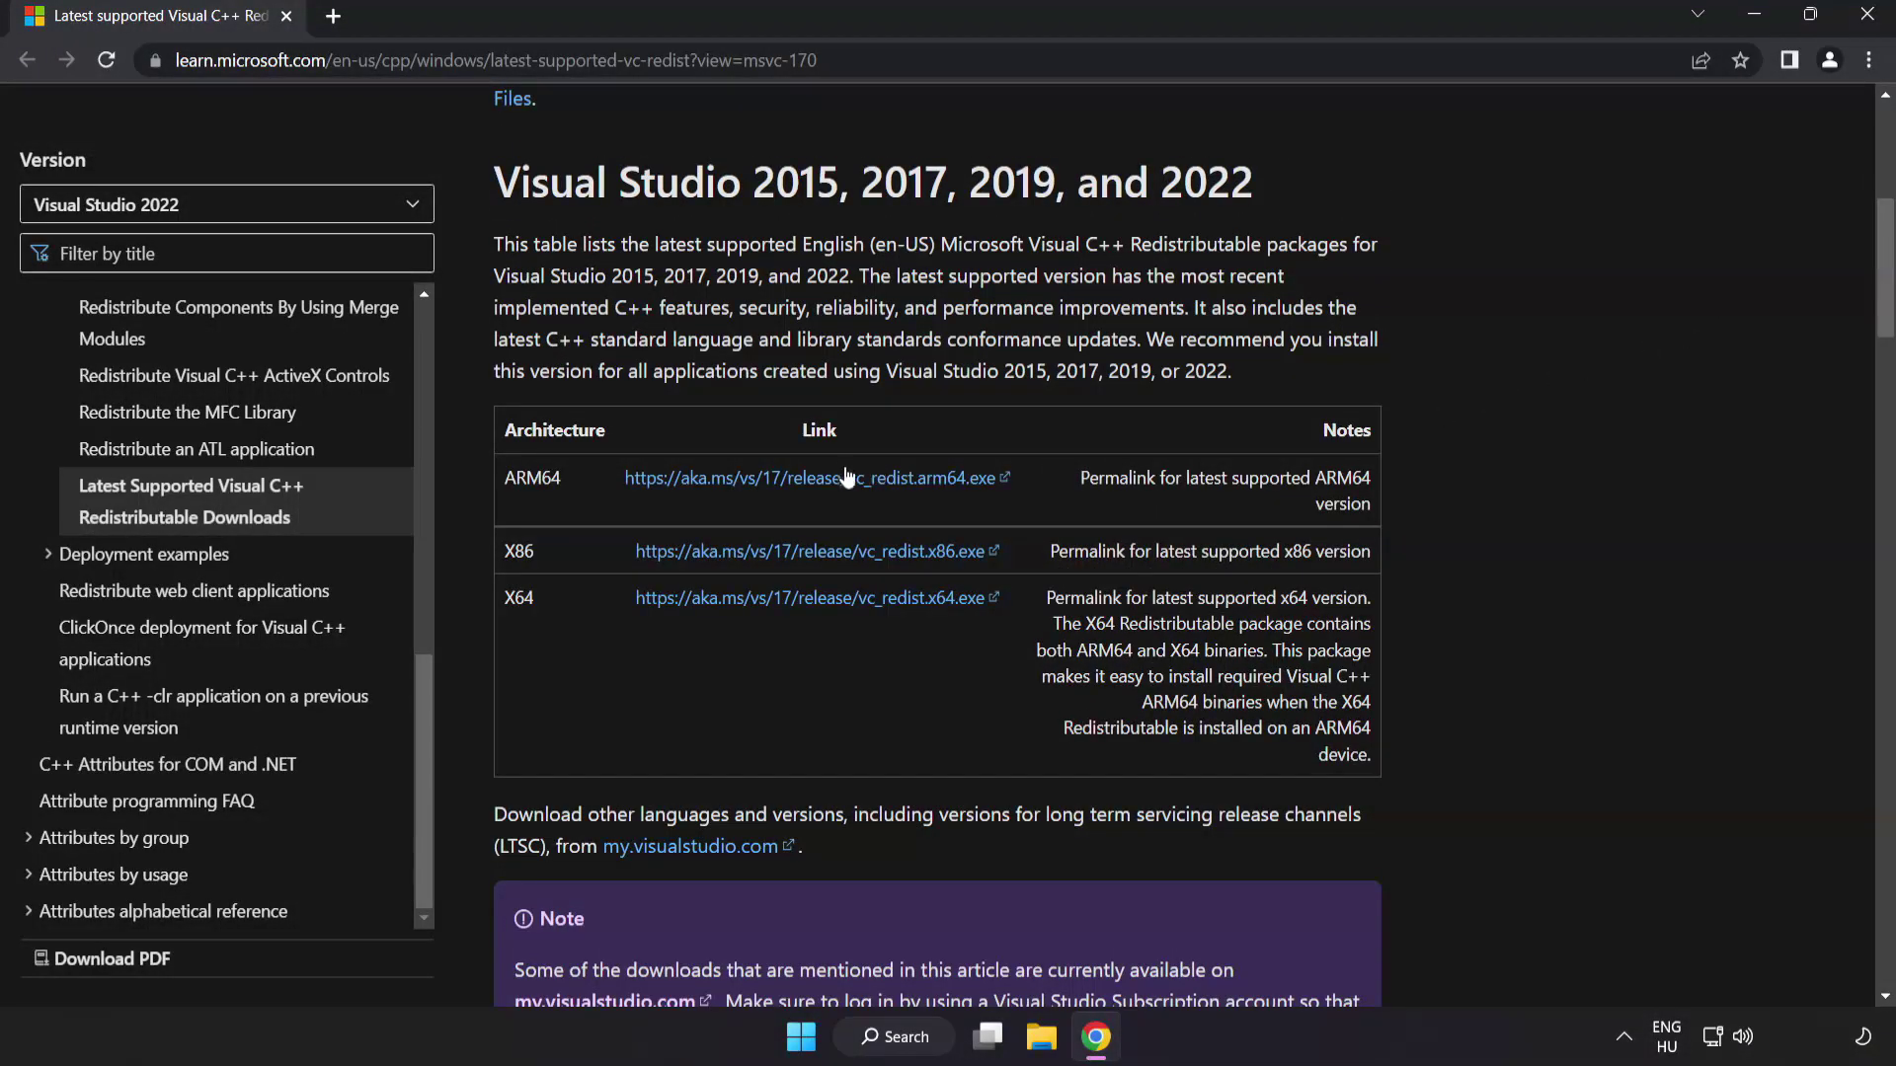
- Download the ARM64, x86 and x64 Visual C++ Redistributable installers
click(785, 478)
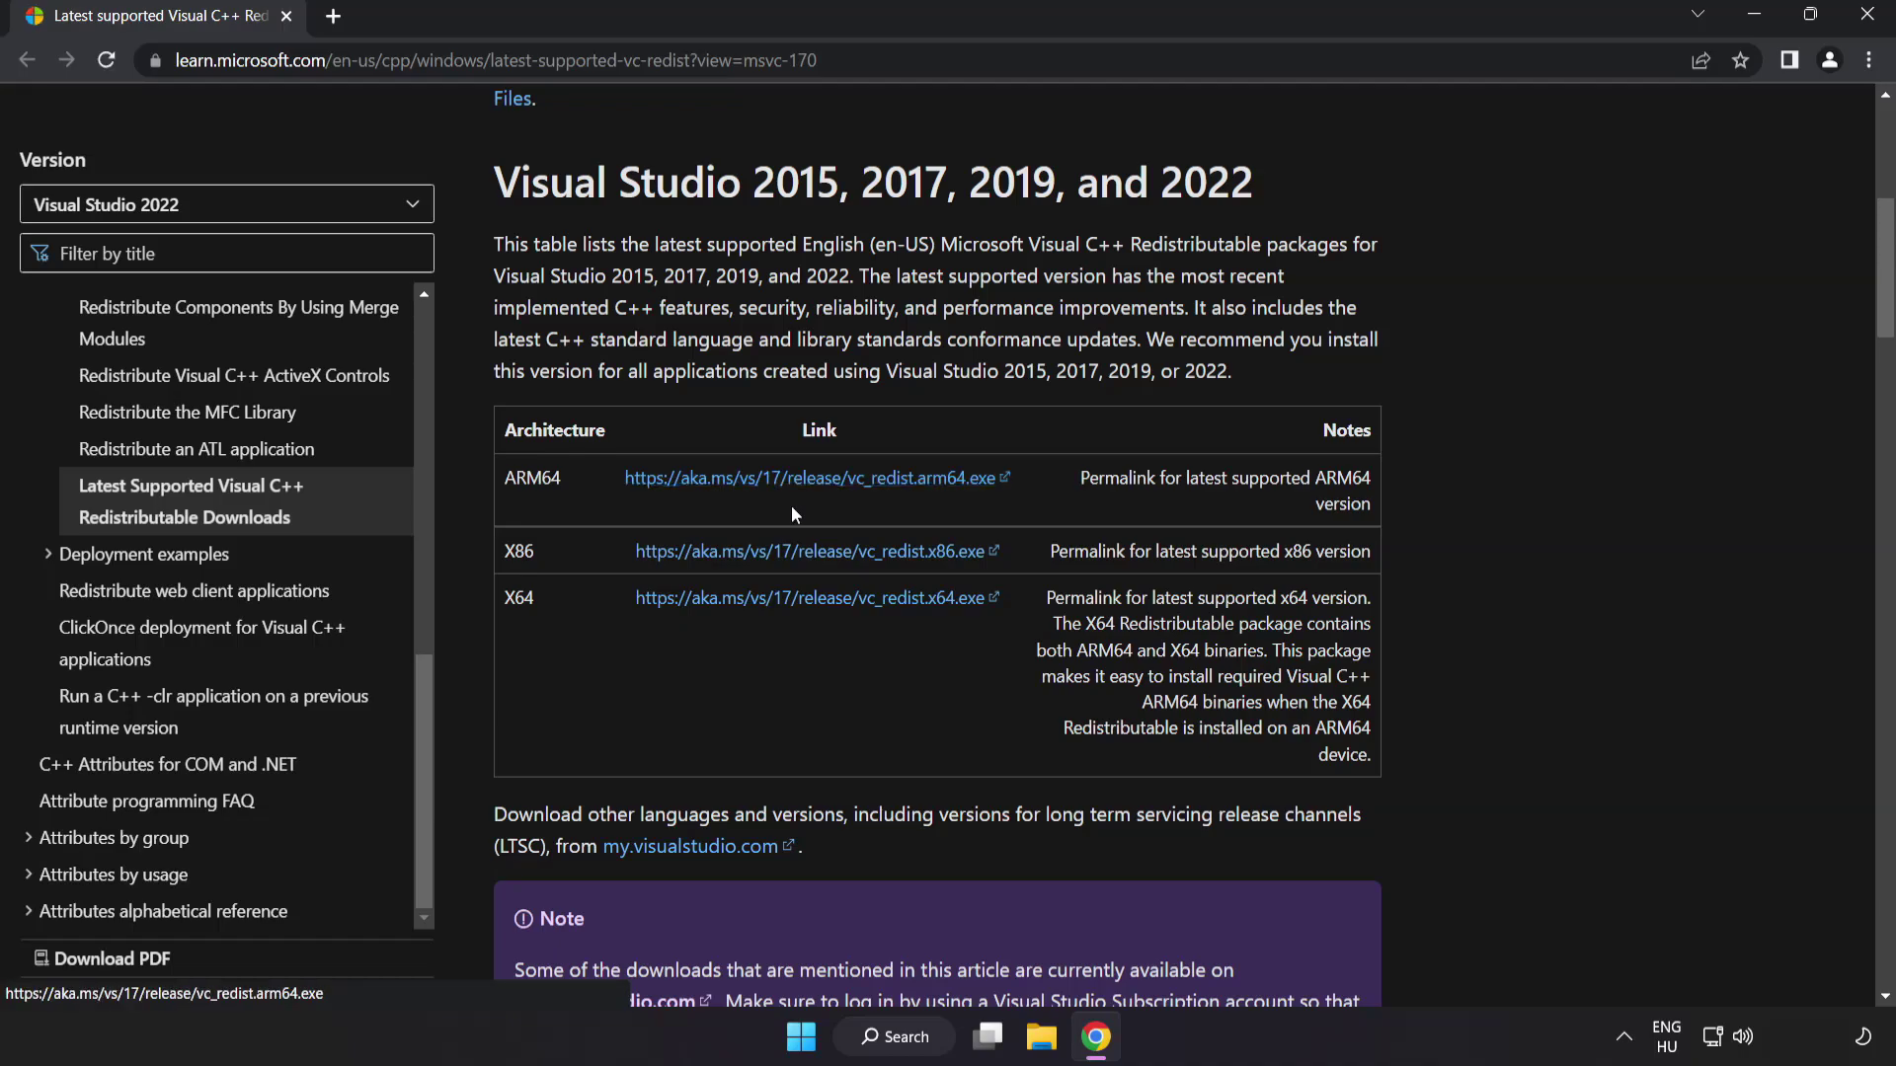
click(805, 551)
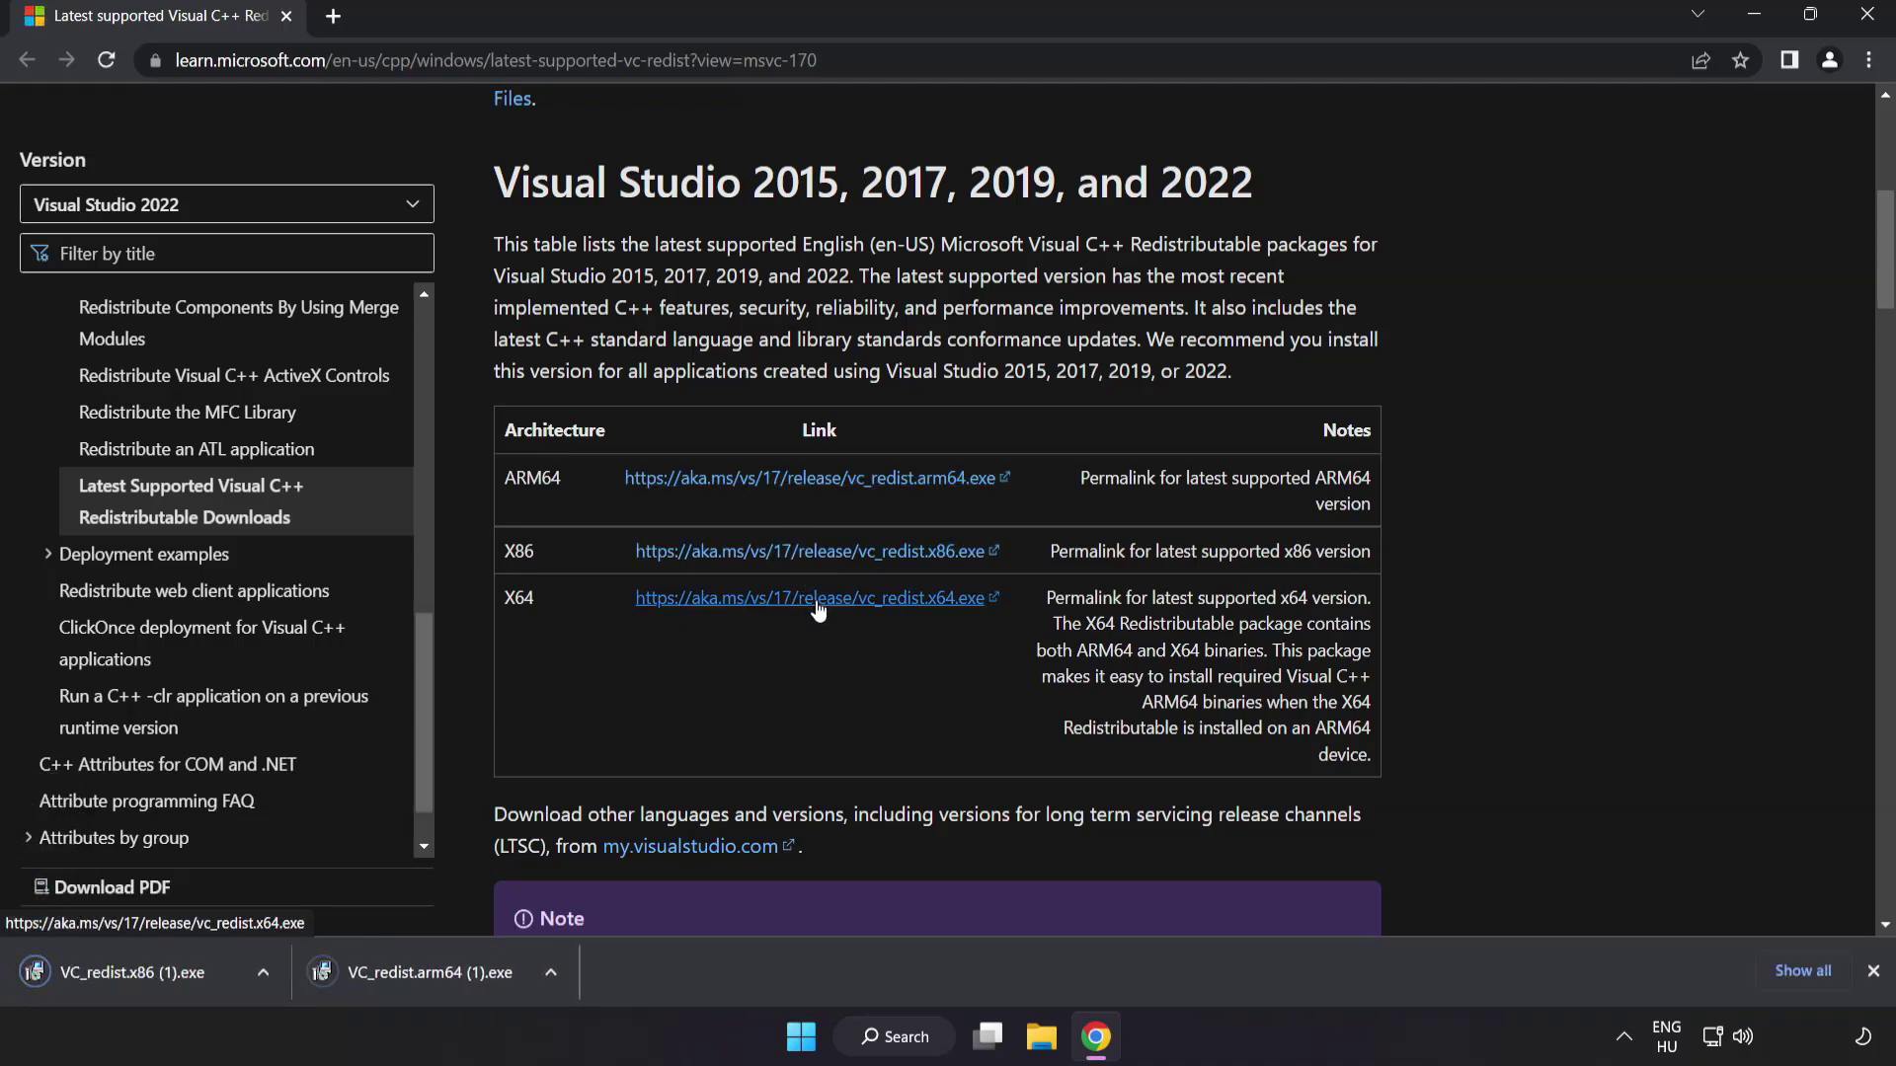
click(818, 602)
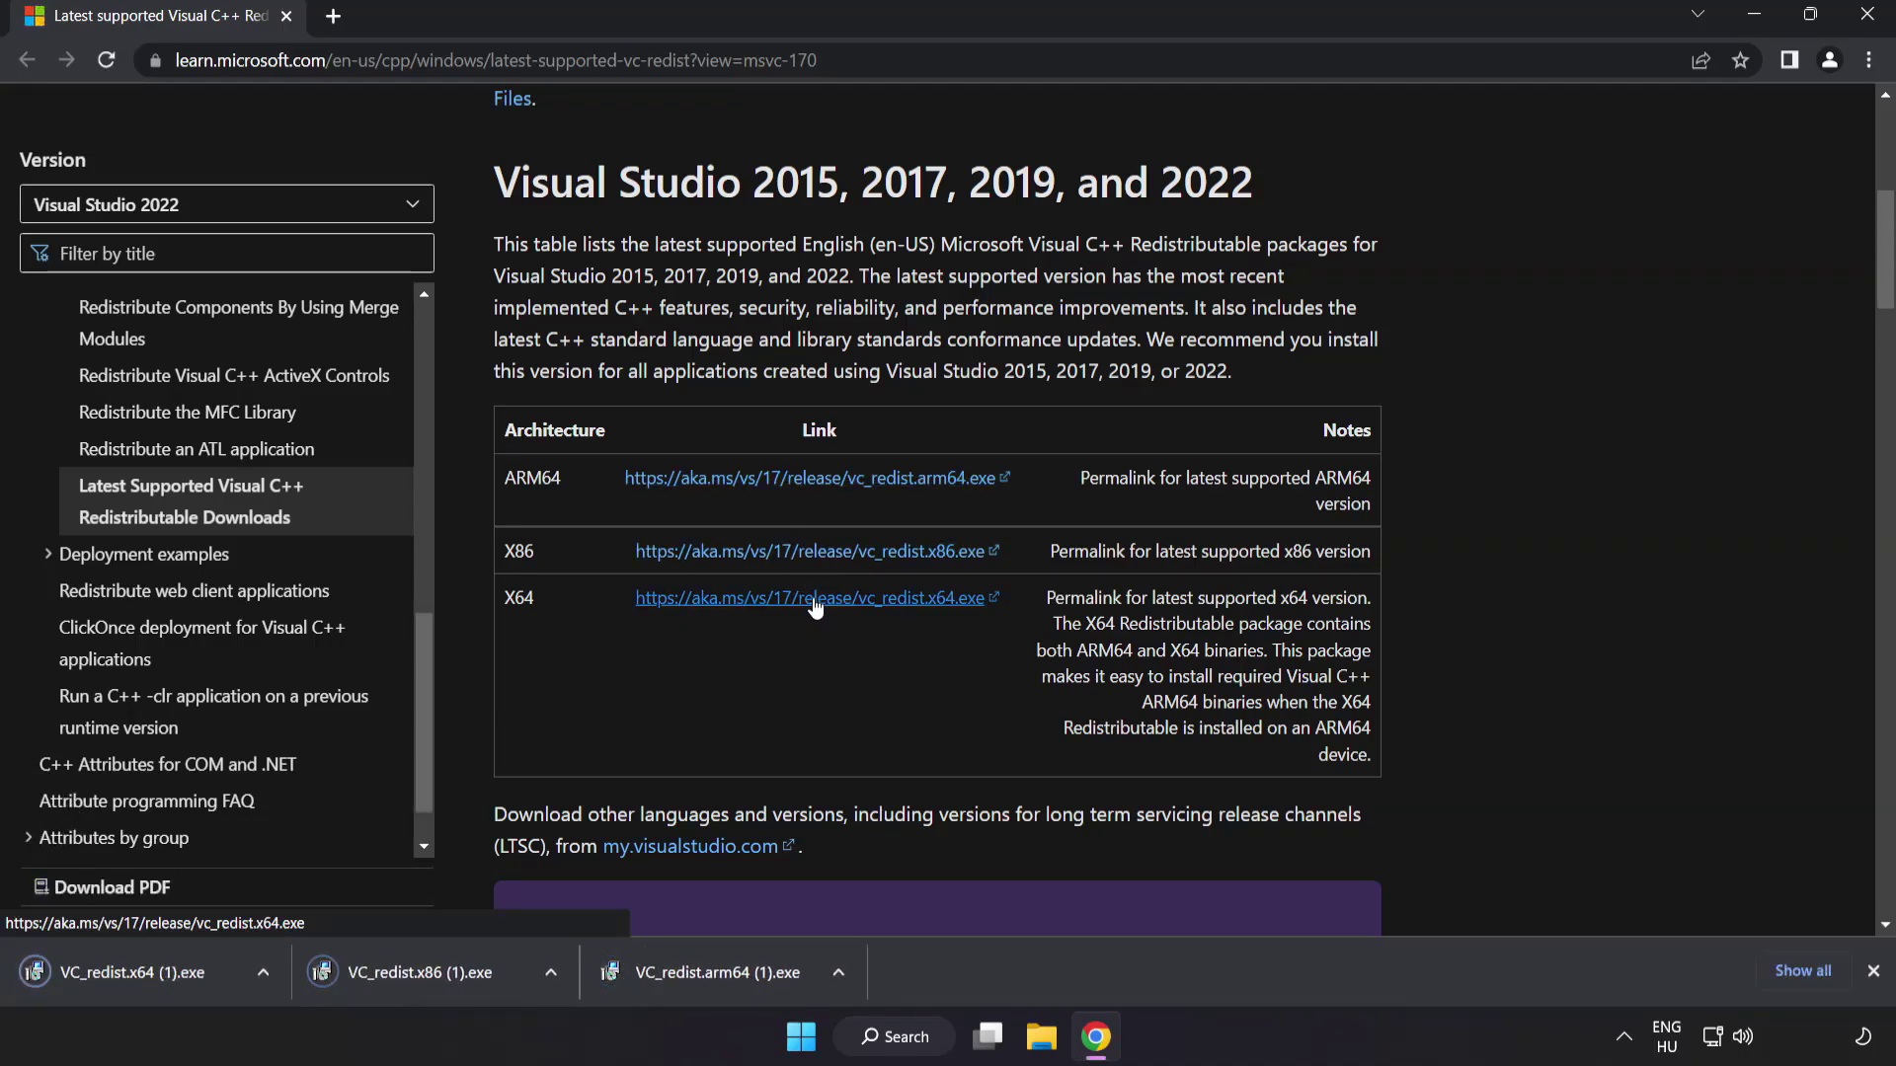
- Run the ARM64 VC_redist installer with the licence accepted, and close it after it fails
click(713, 974)
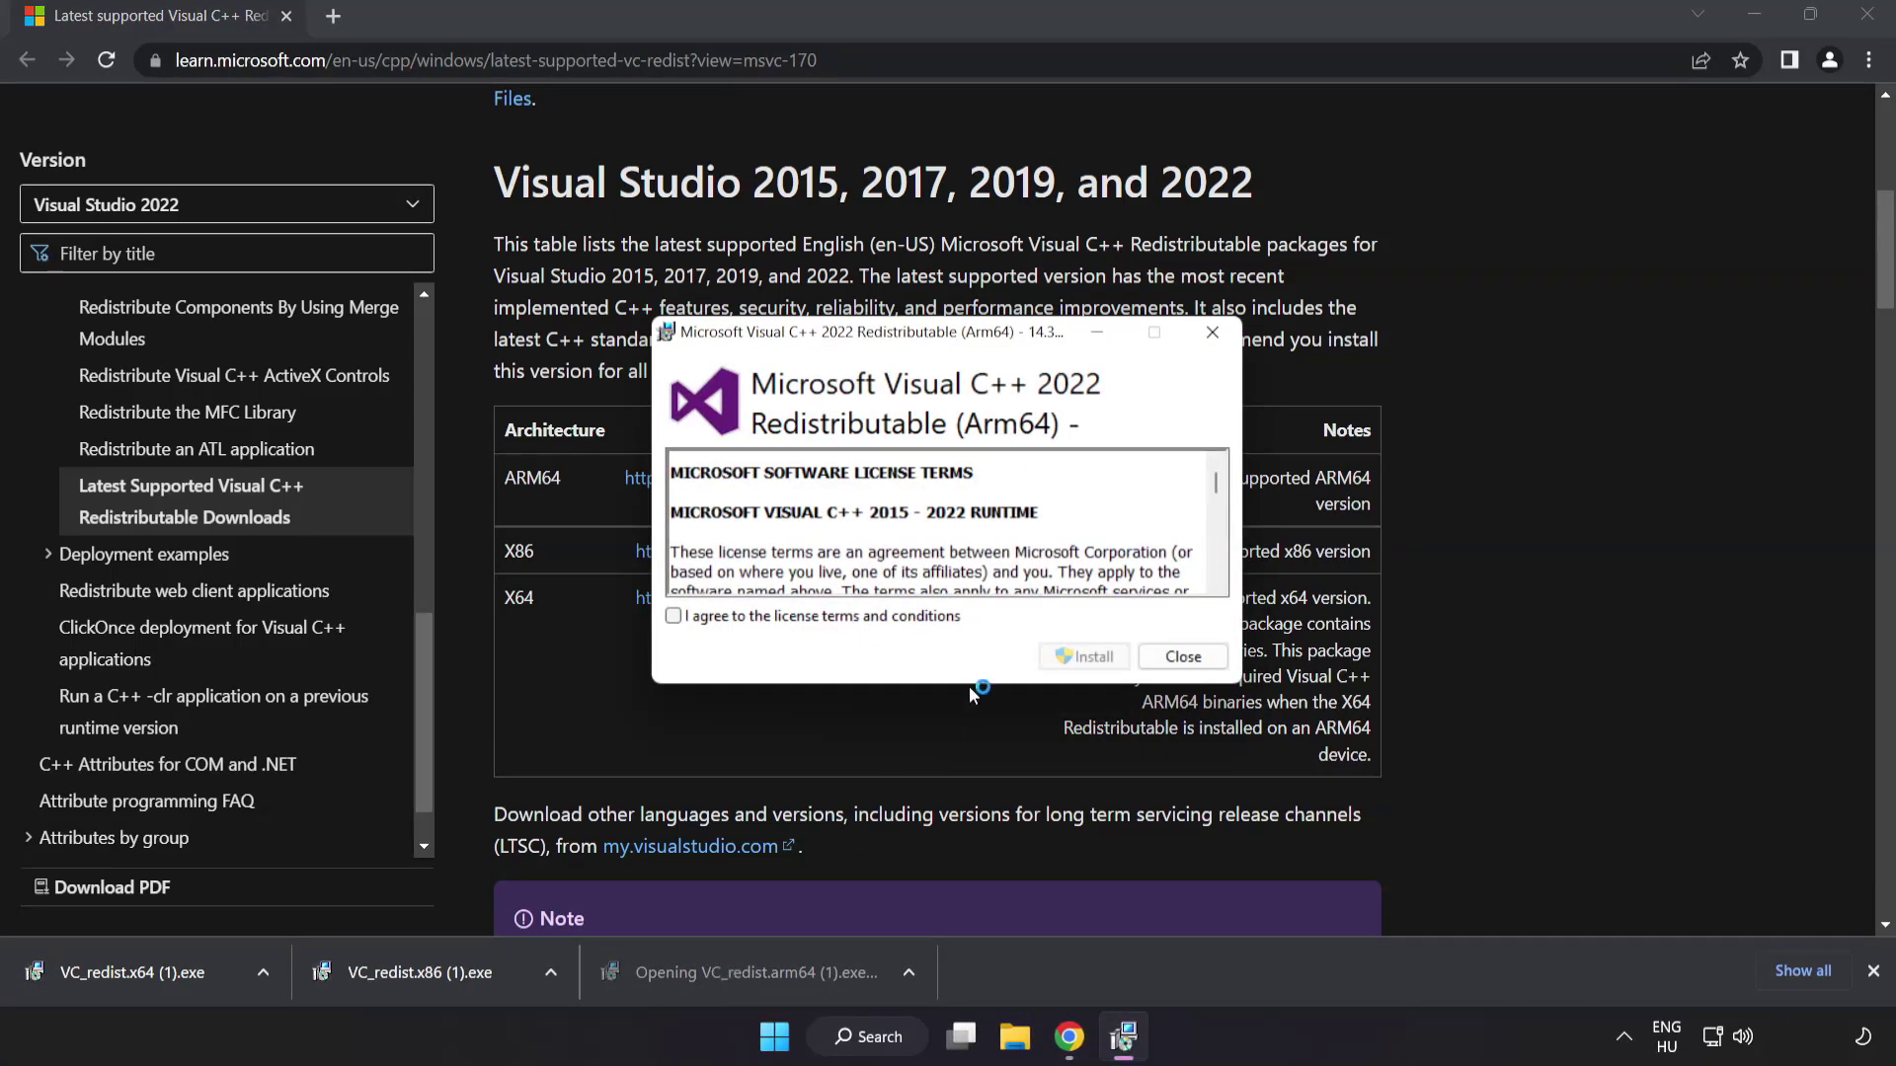
drag(1216, 483, 1214, 572)
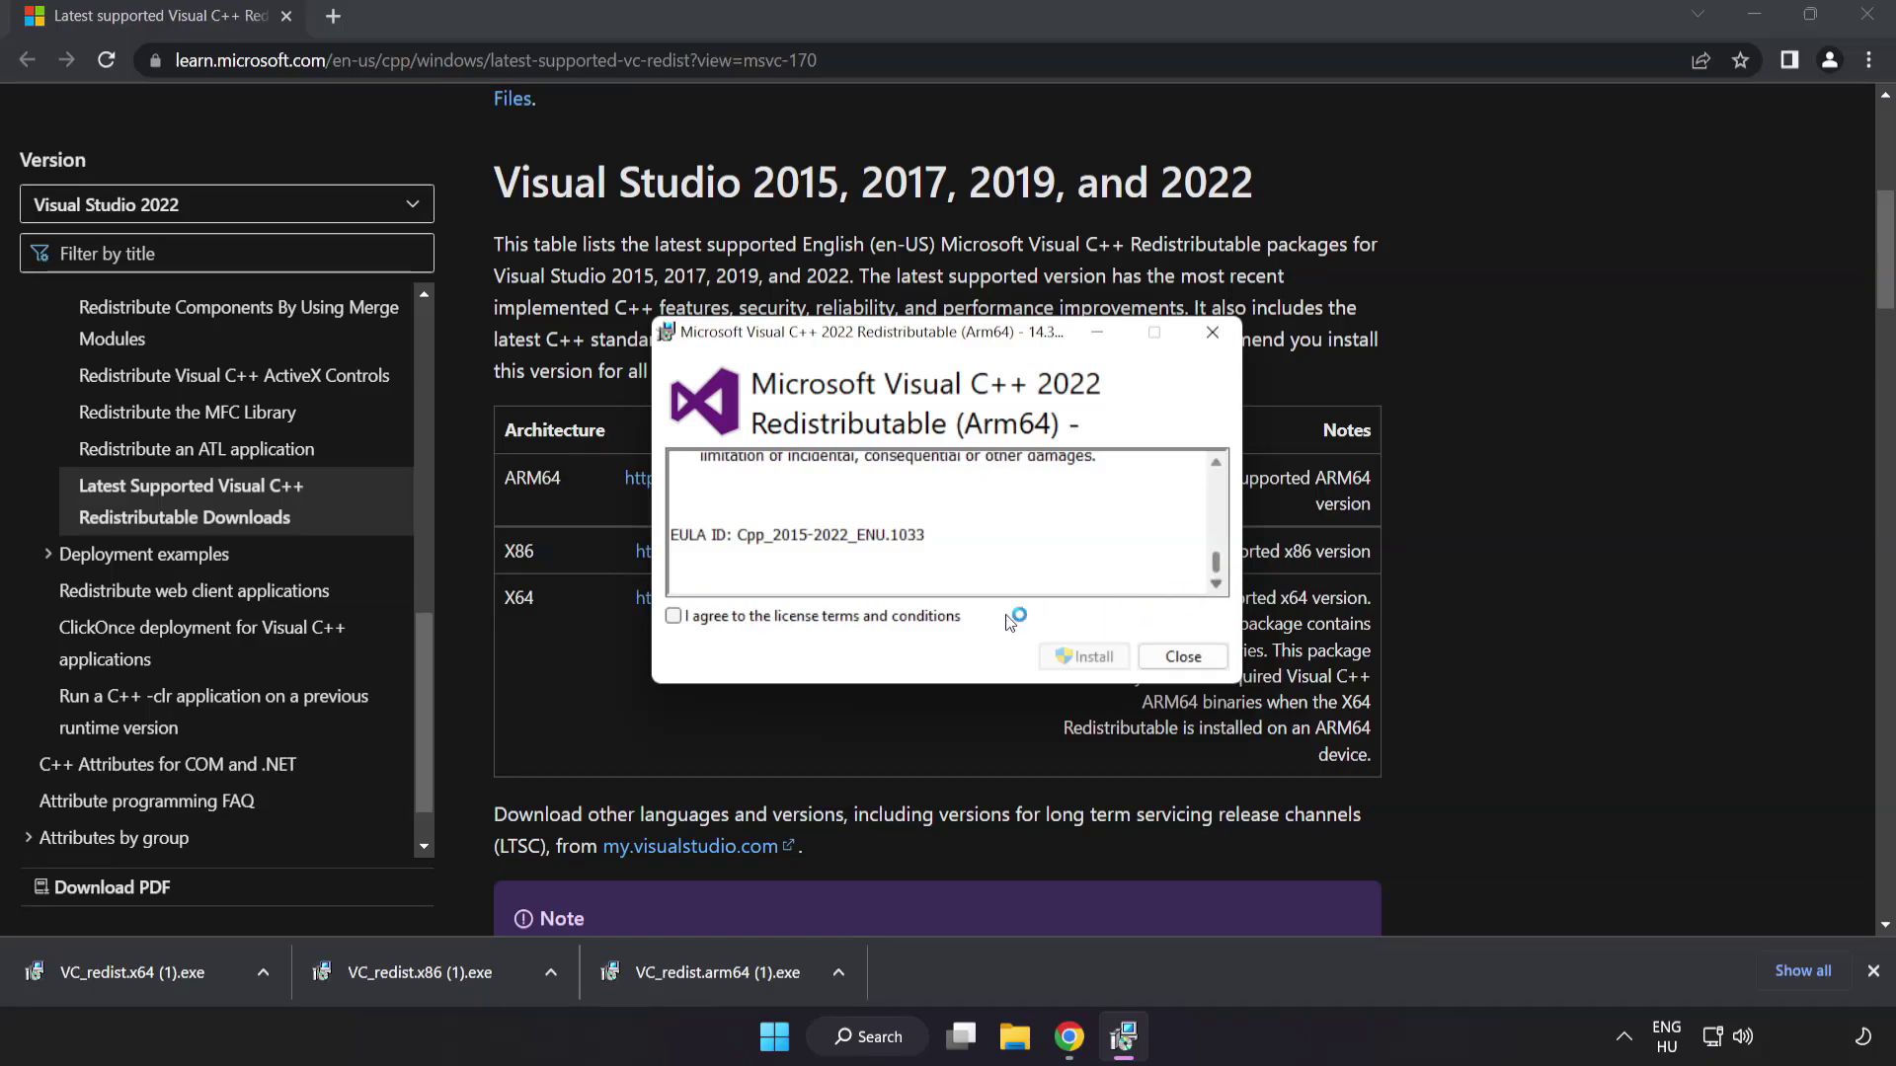
click(675, 617)
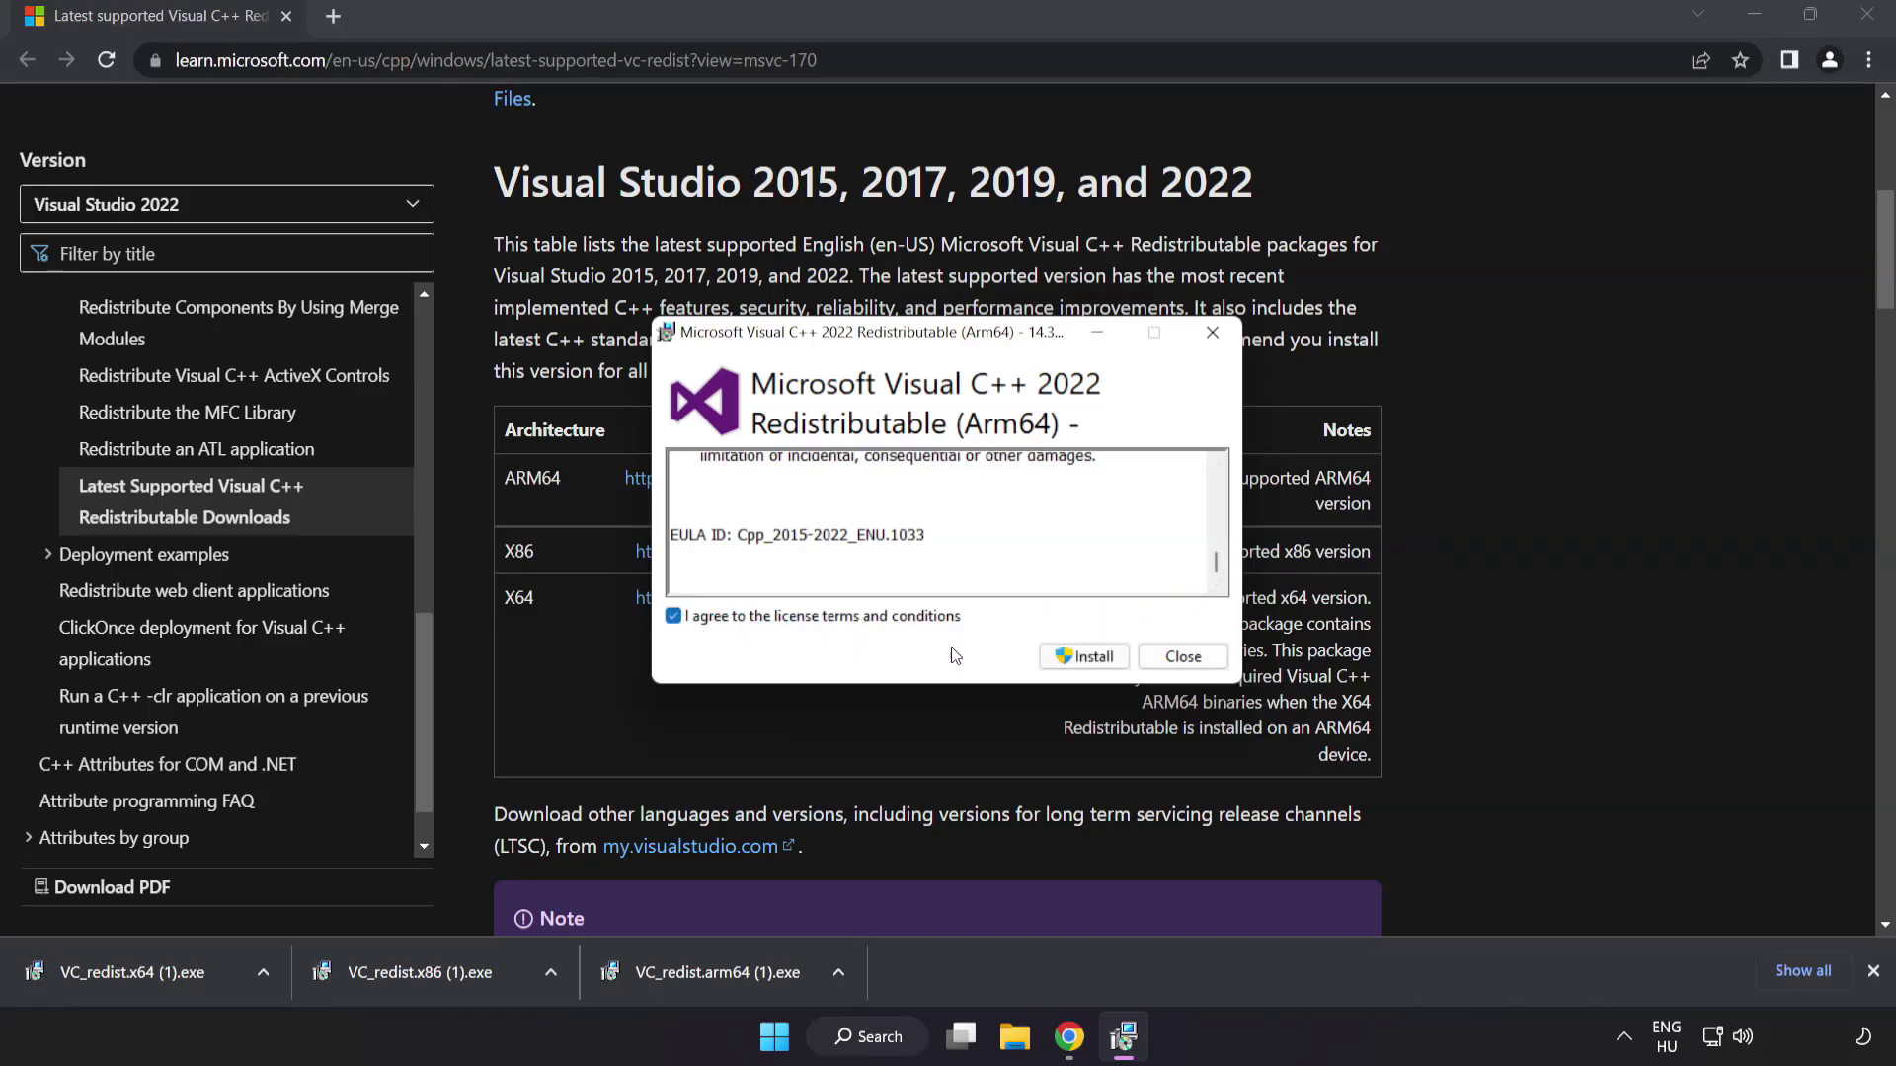
click(1080, 658)
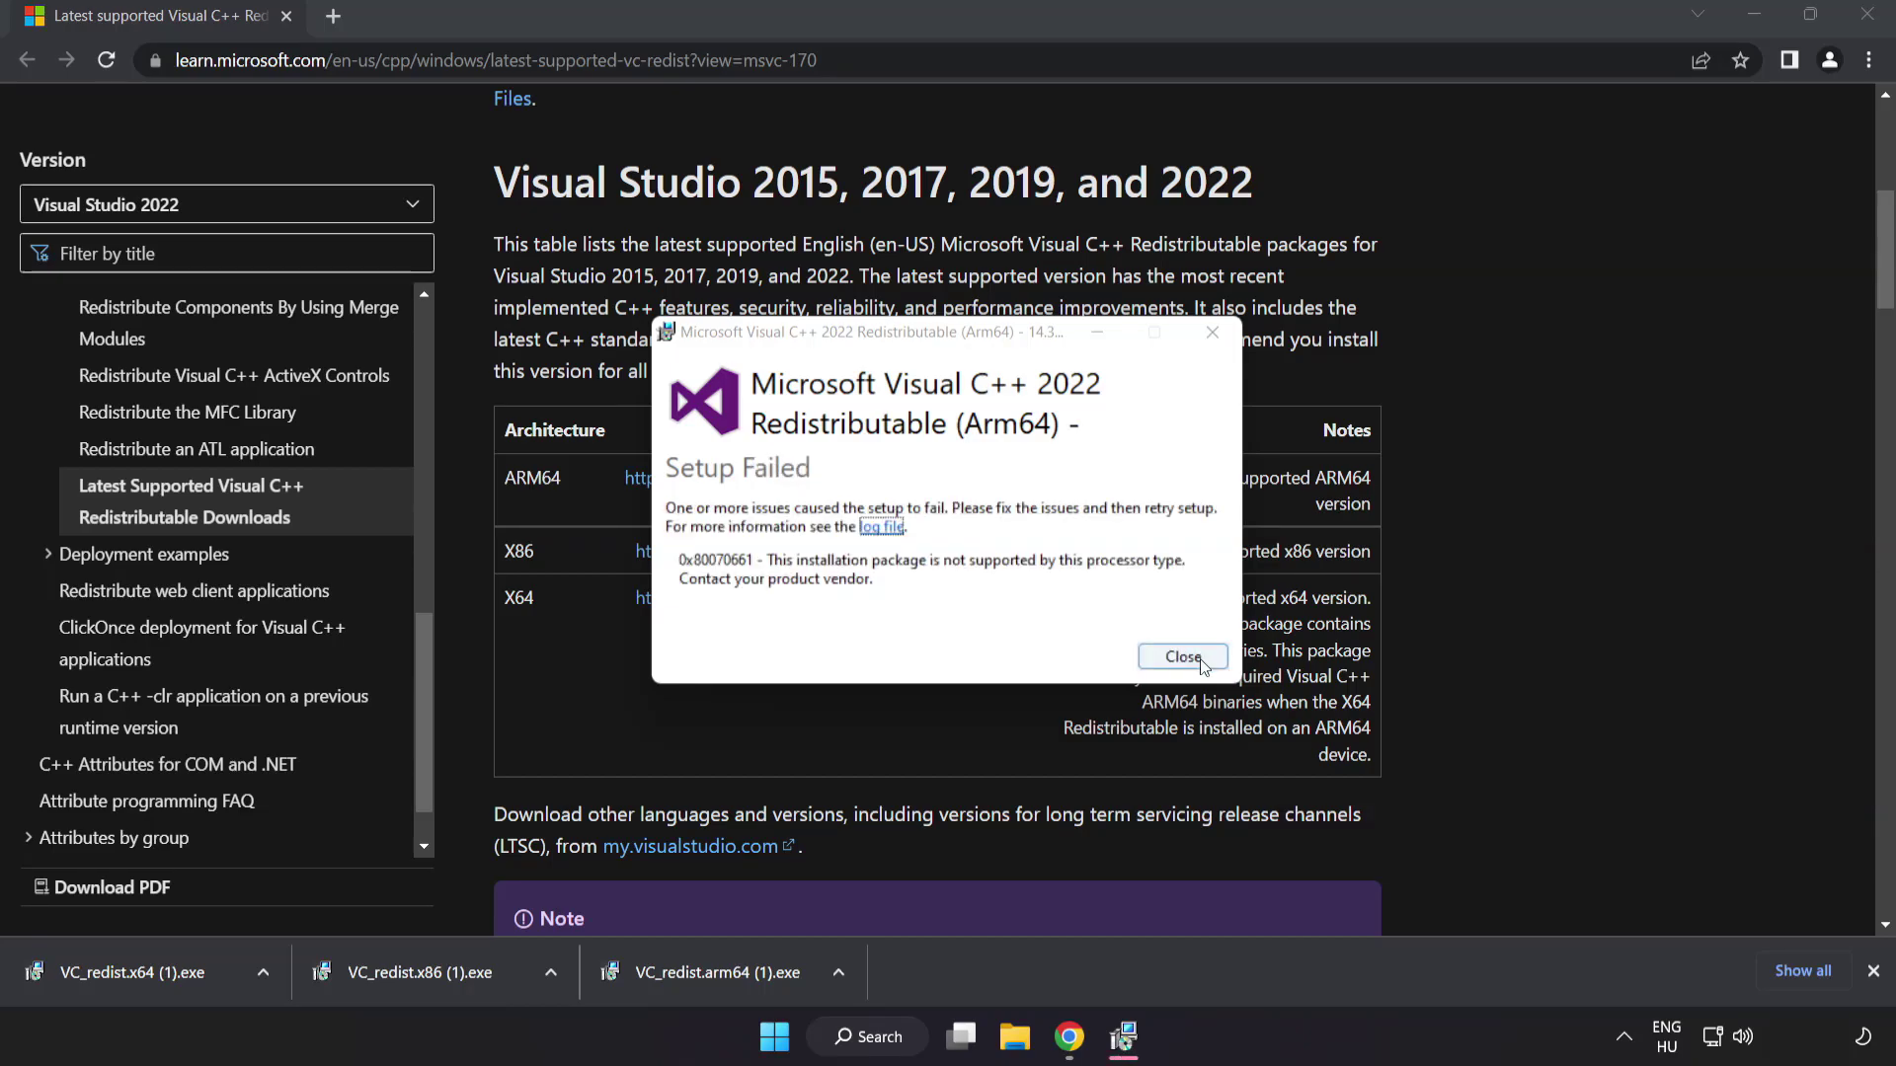
click(1200, 659)
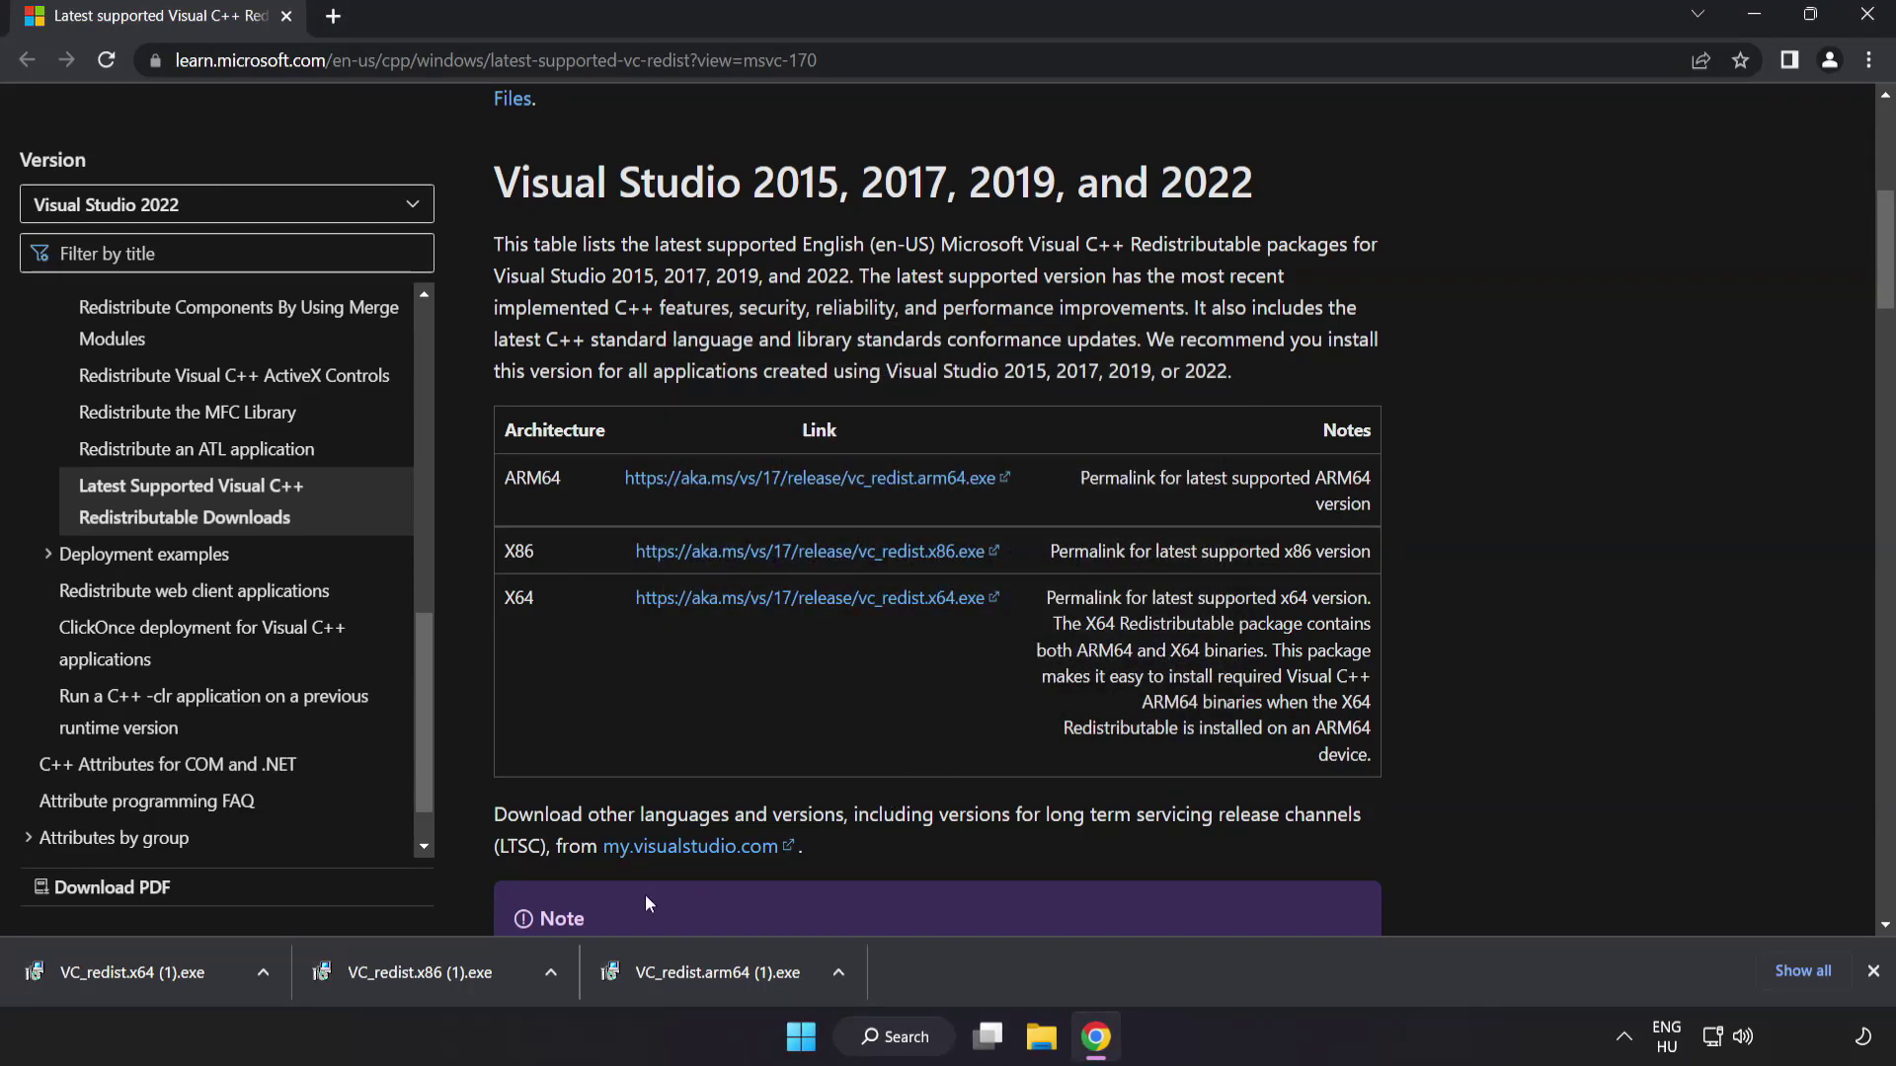
- Install the x86 redistributable successfully, then run the x64 installer and close it after it fails
click(426, 974)
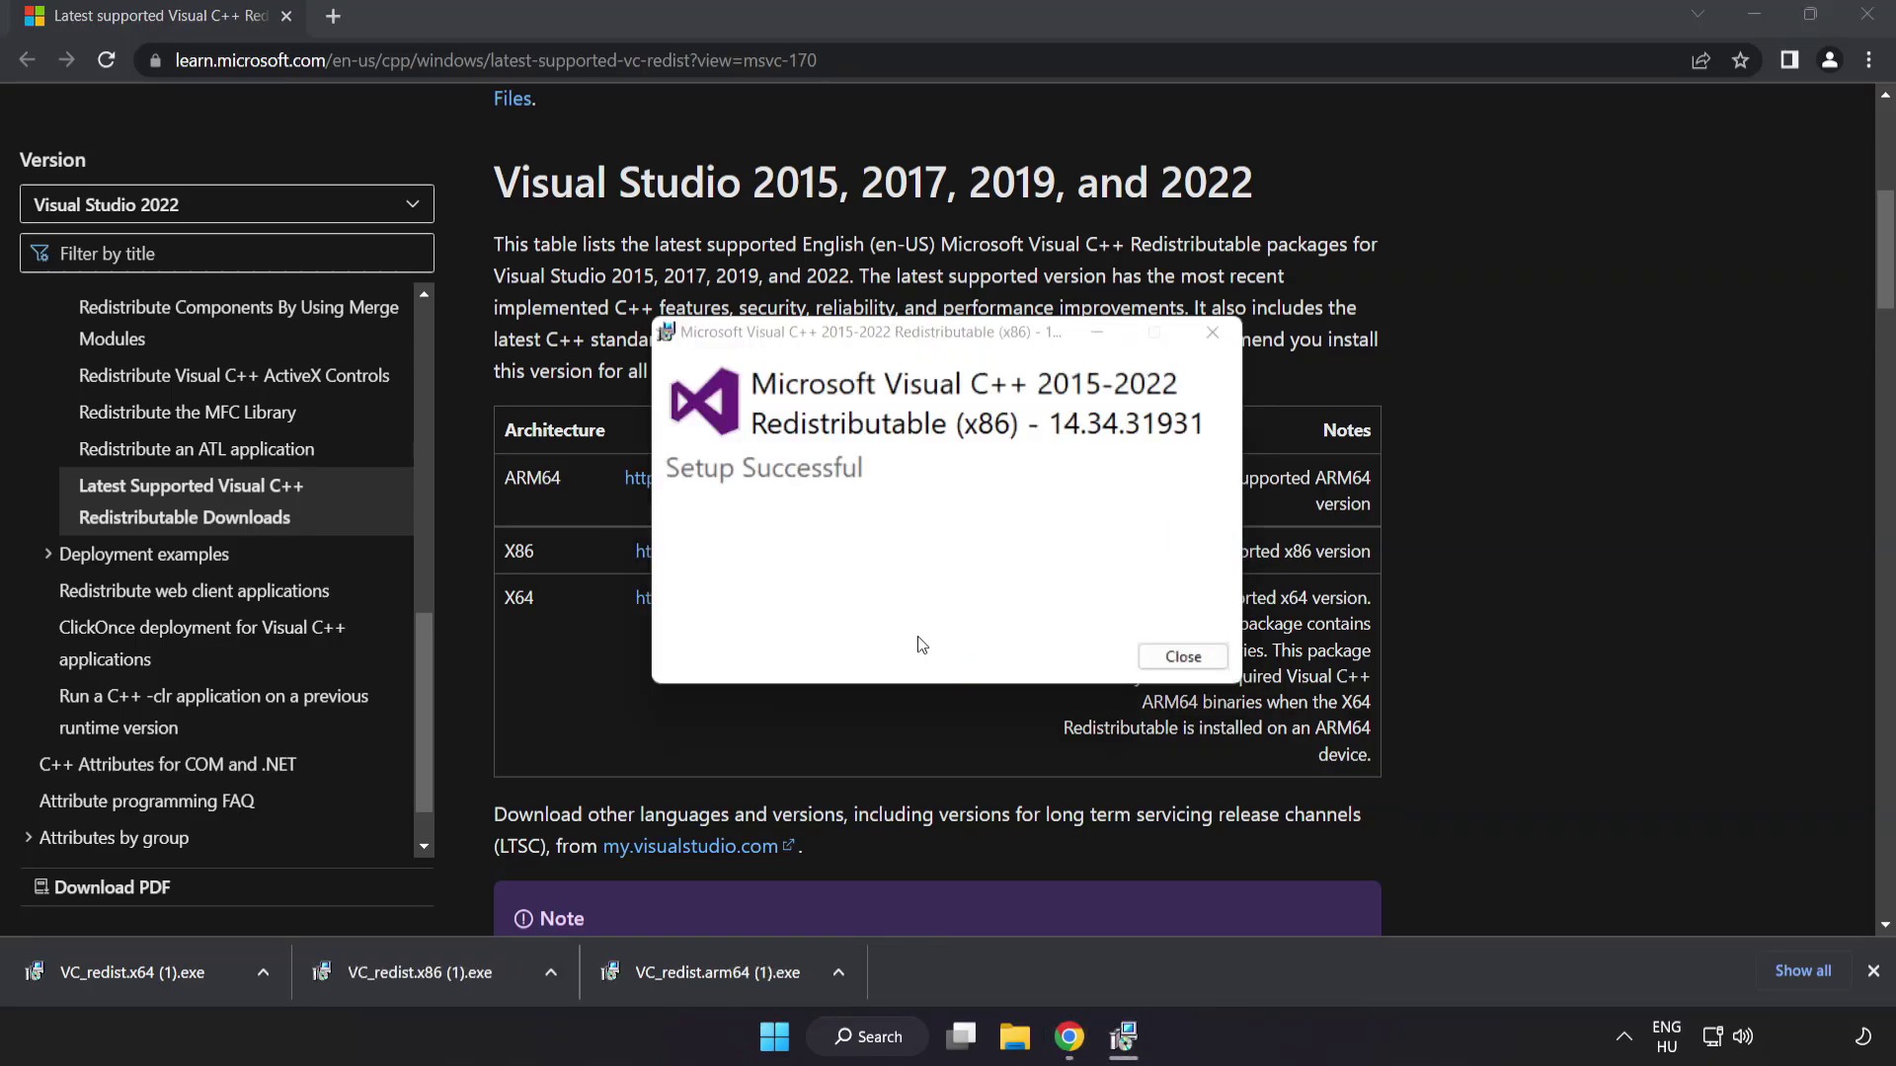
click(1182, 657)
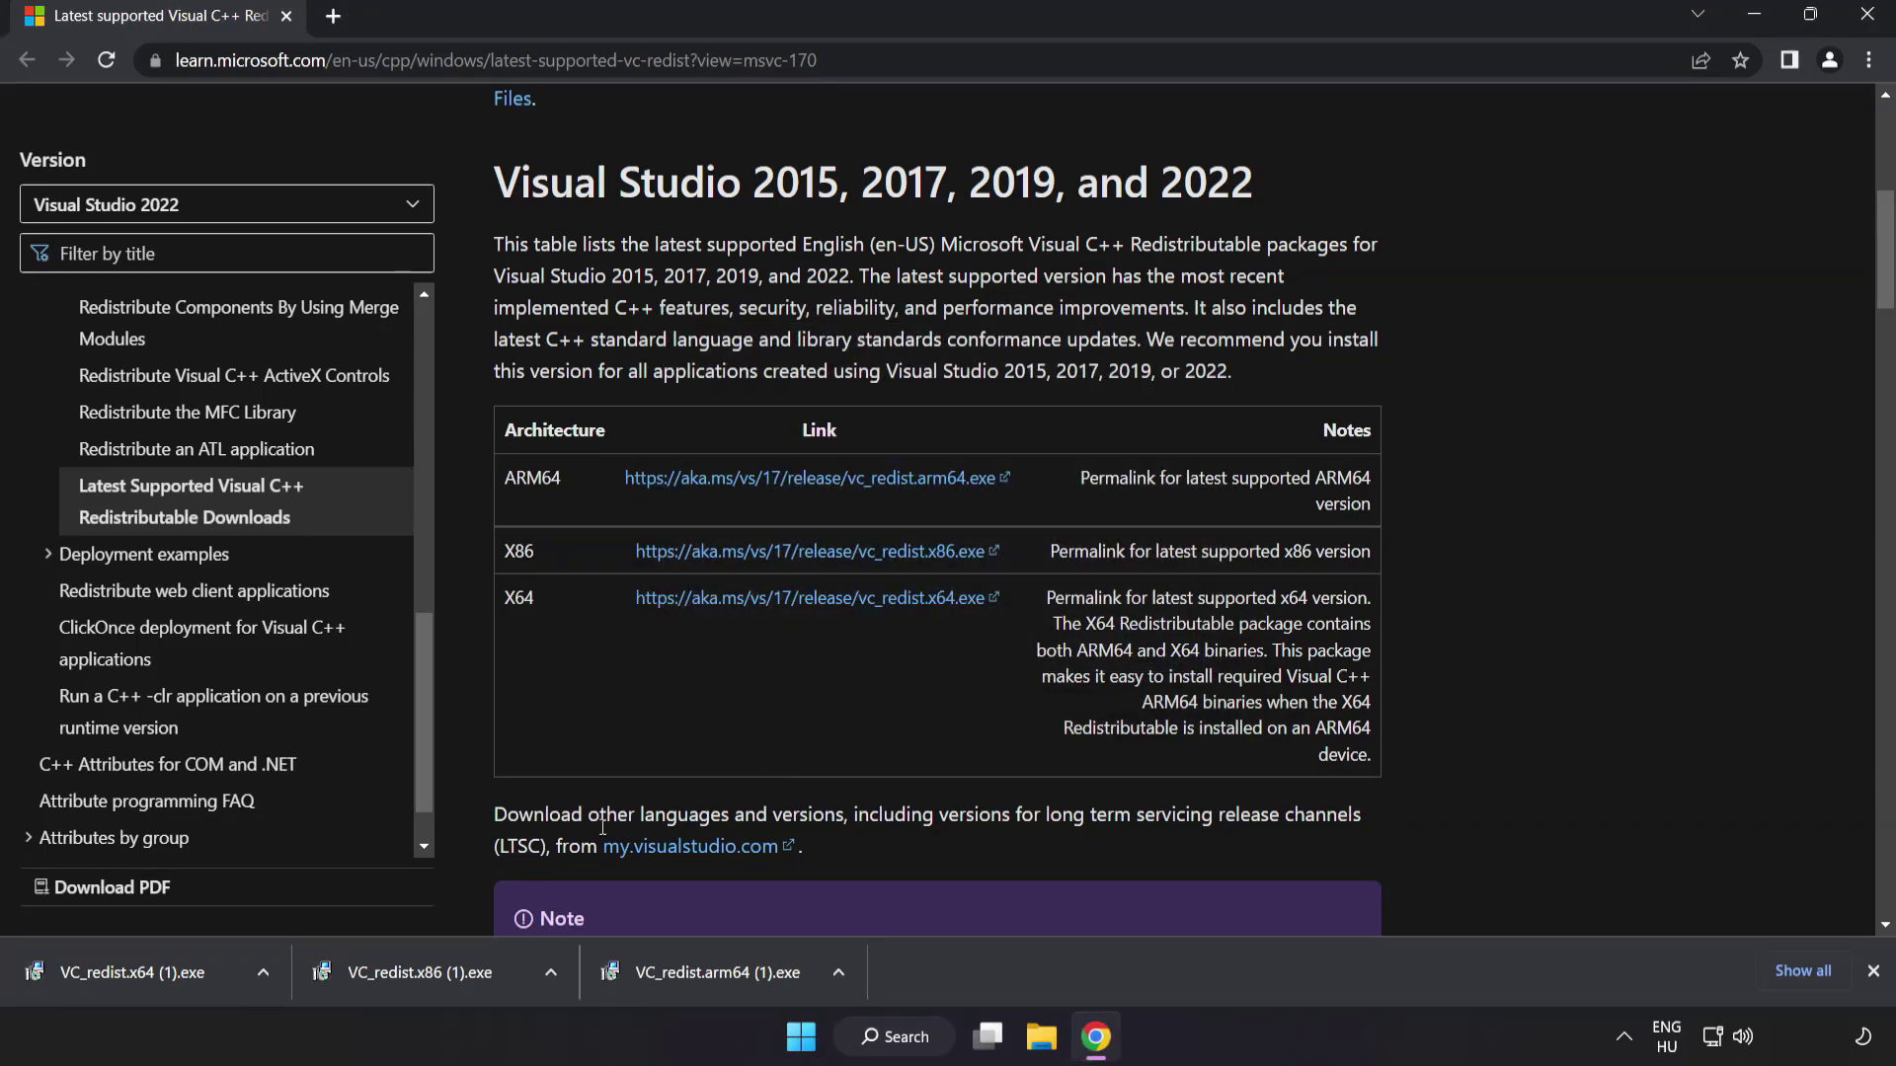
click(170, 973)
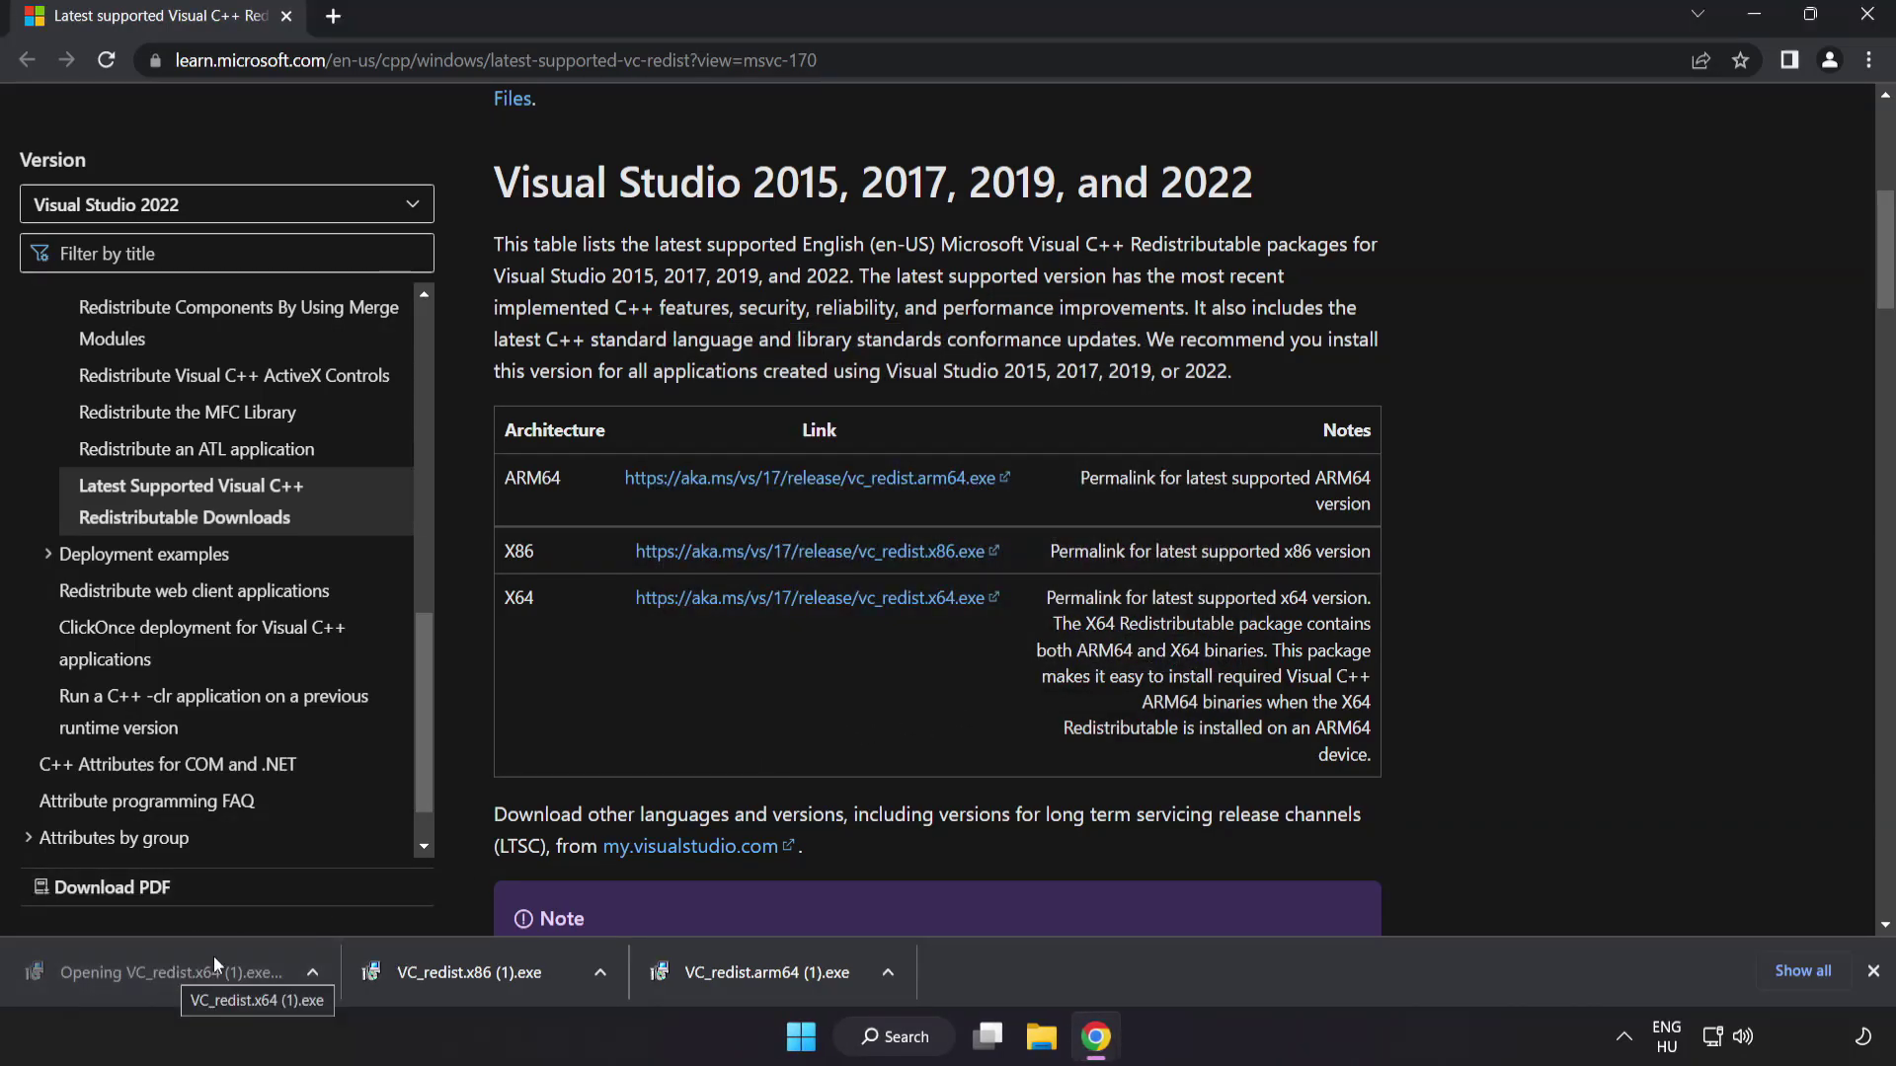
click(1184, 657)
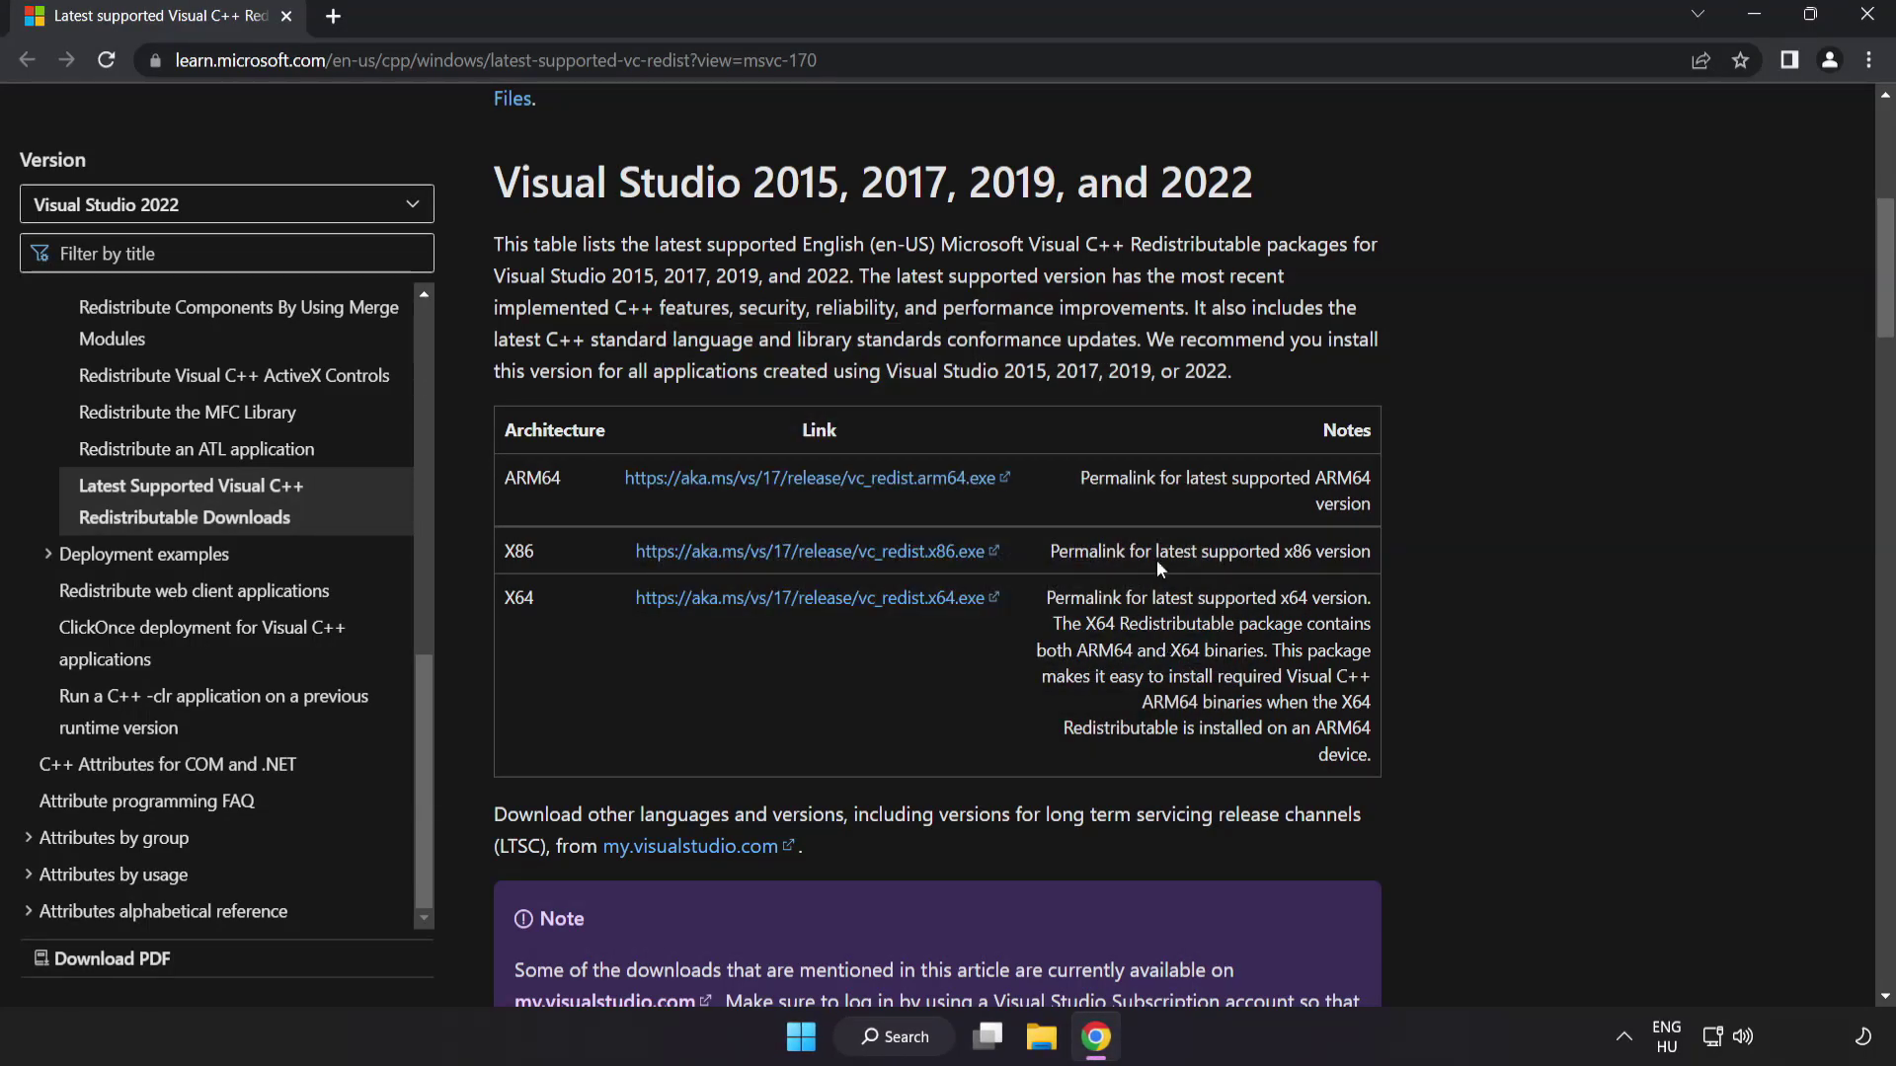
- Close Chrome, search Windows for cmd, and bring up Command Prompt's extra launch options
click(1864, 18)
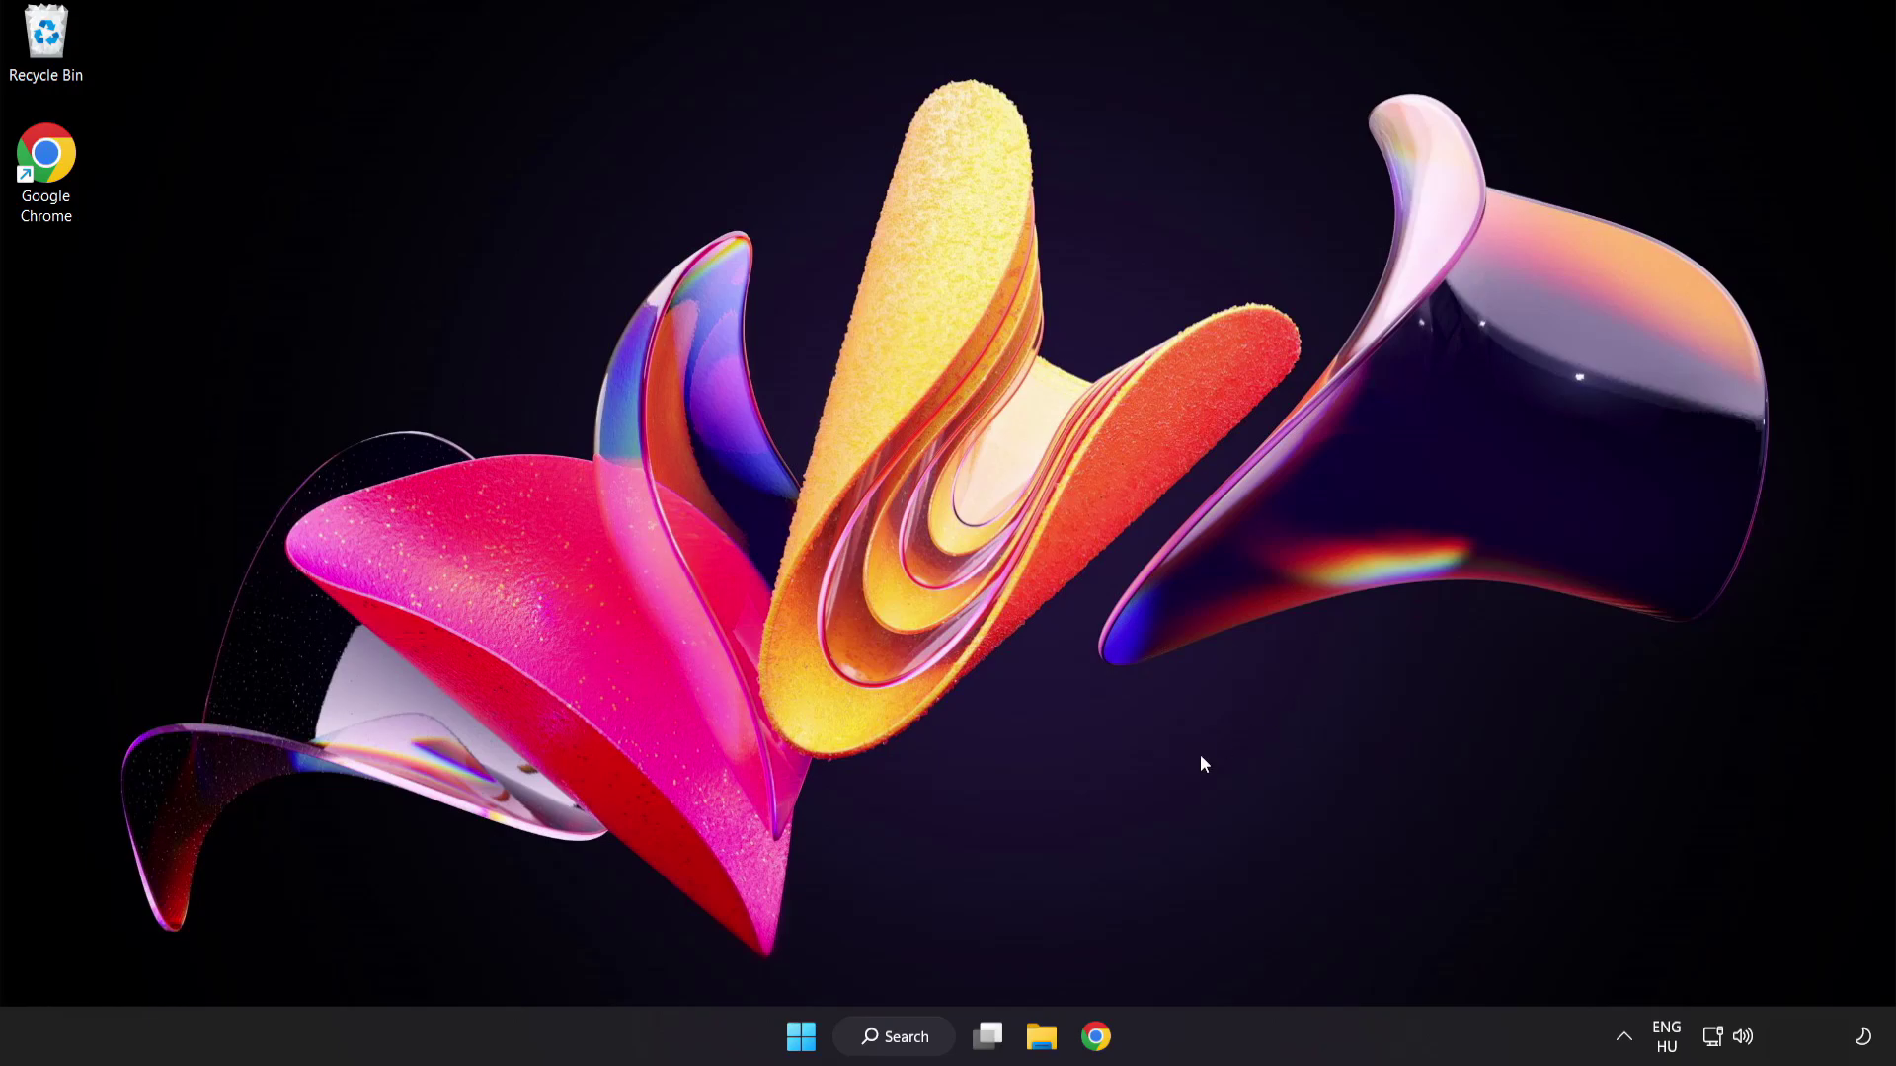
click(900, 1048)
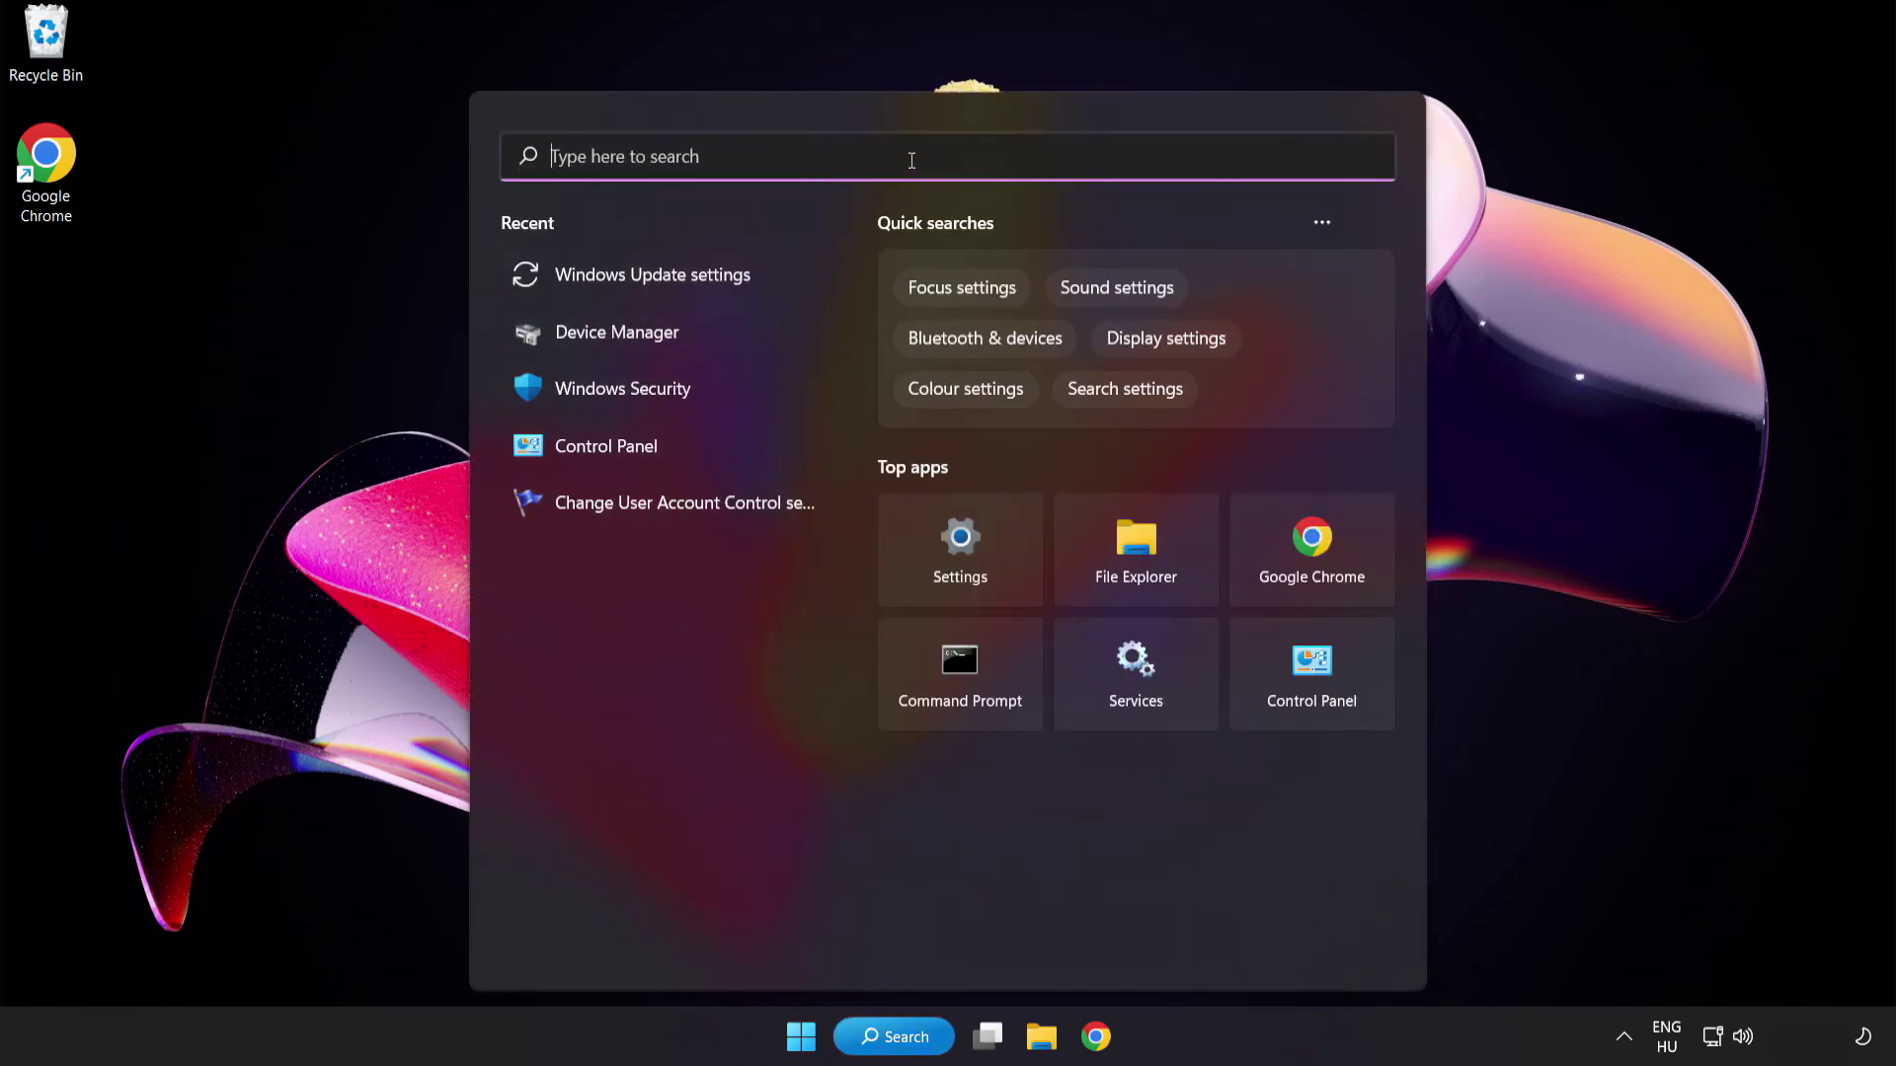
text(cmd)
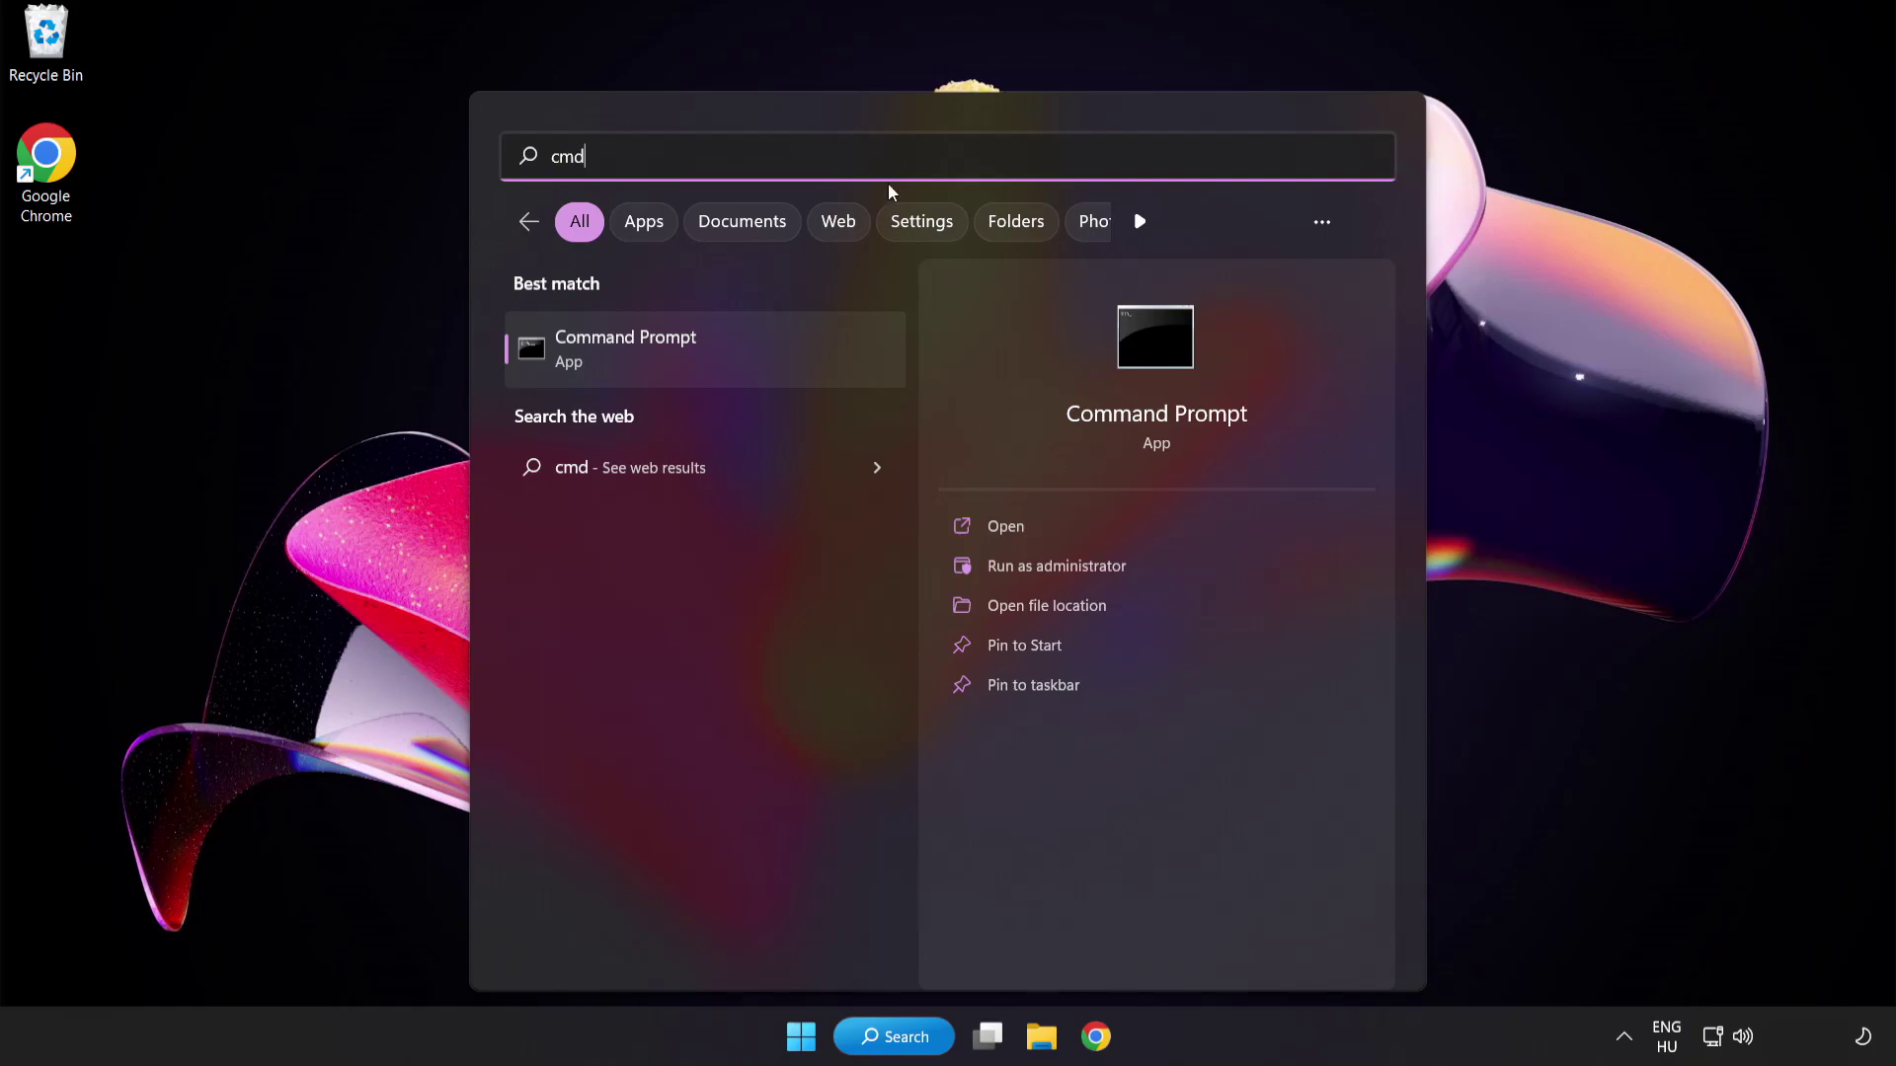
right_click(709, 357)
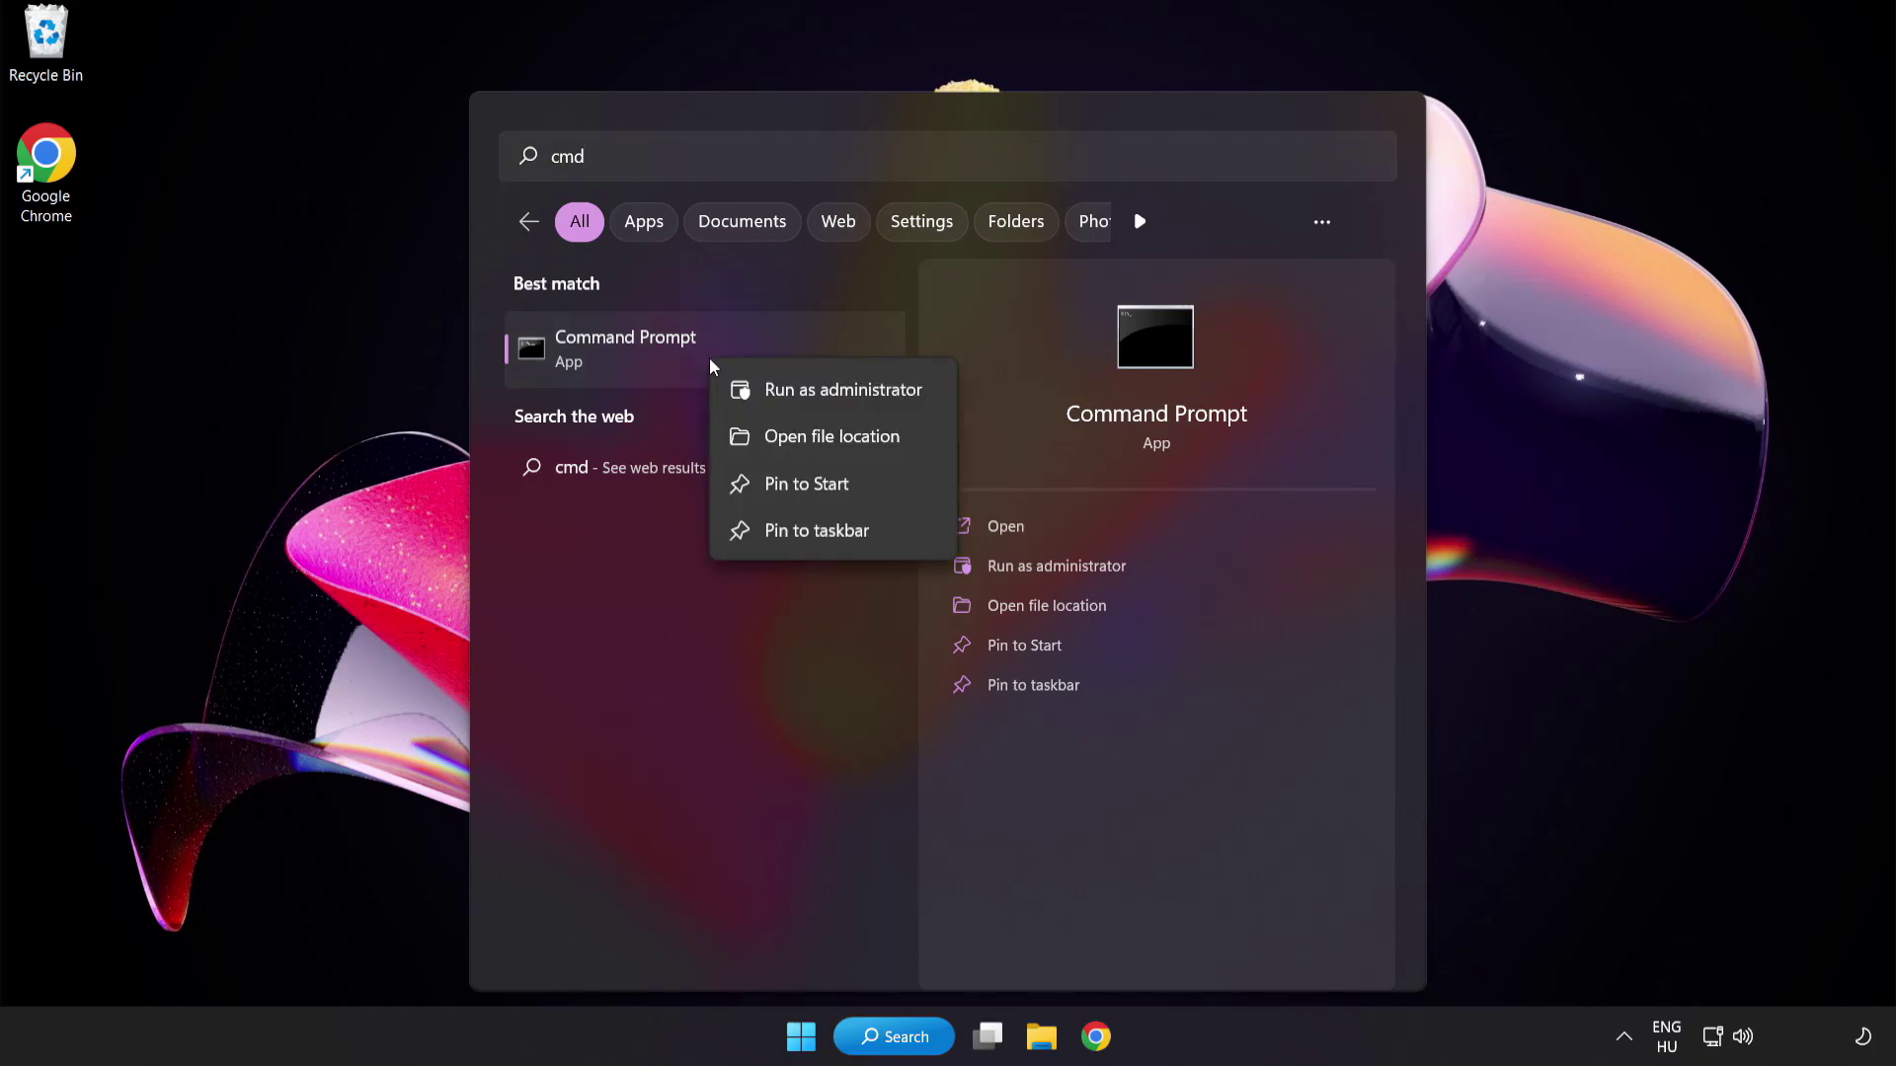
- Run sfc /scannow in an administrator Command Prompt, closing it once no integrity violations are found
click(798, 394)
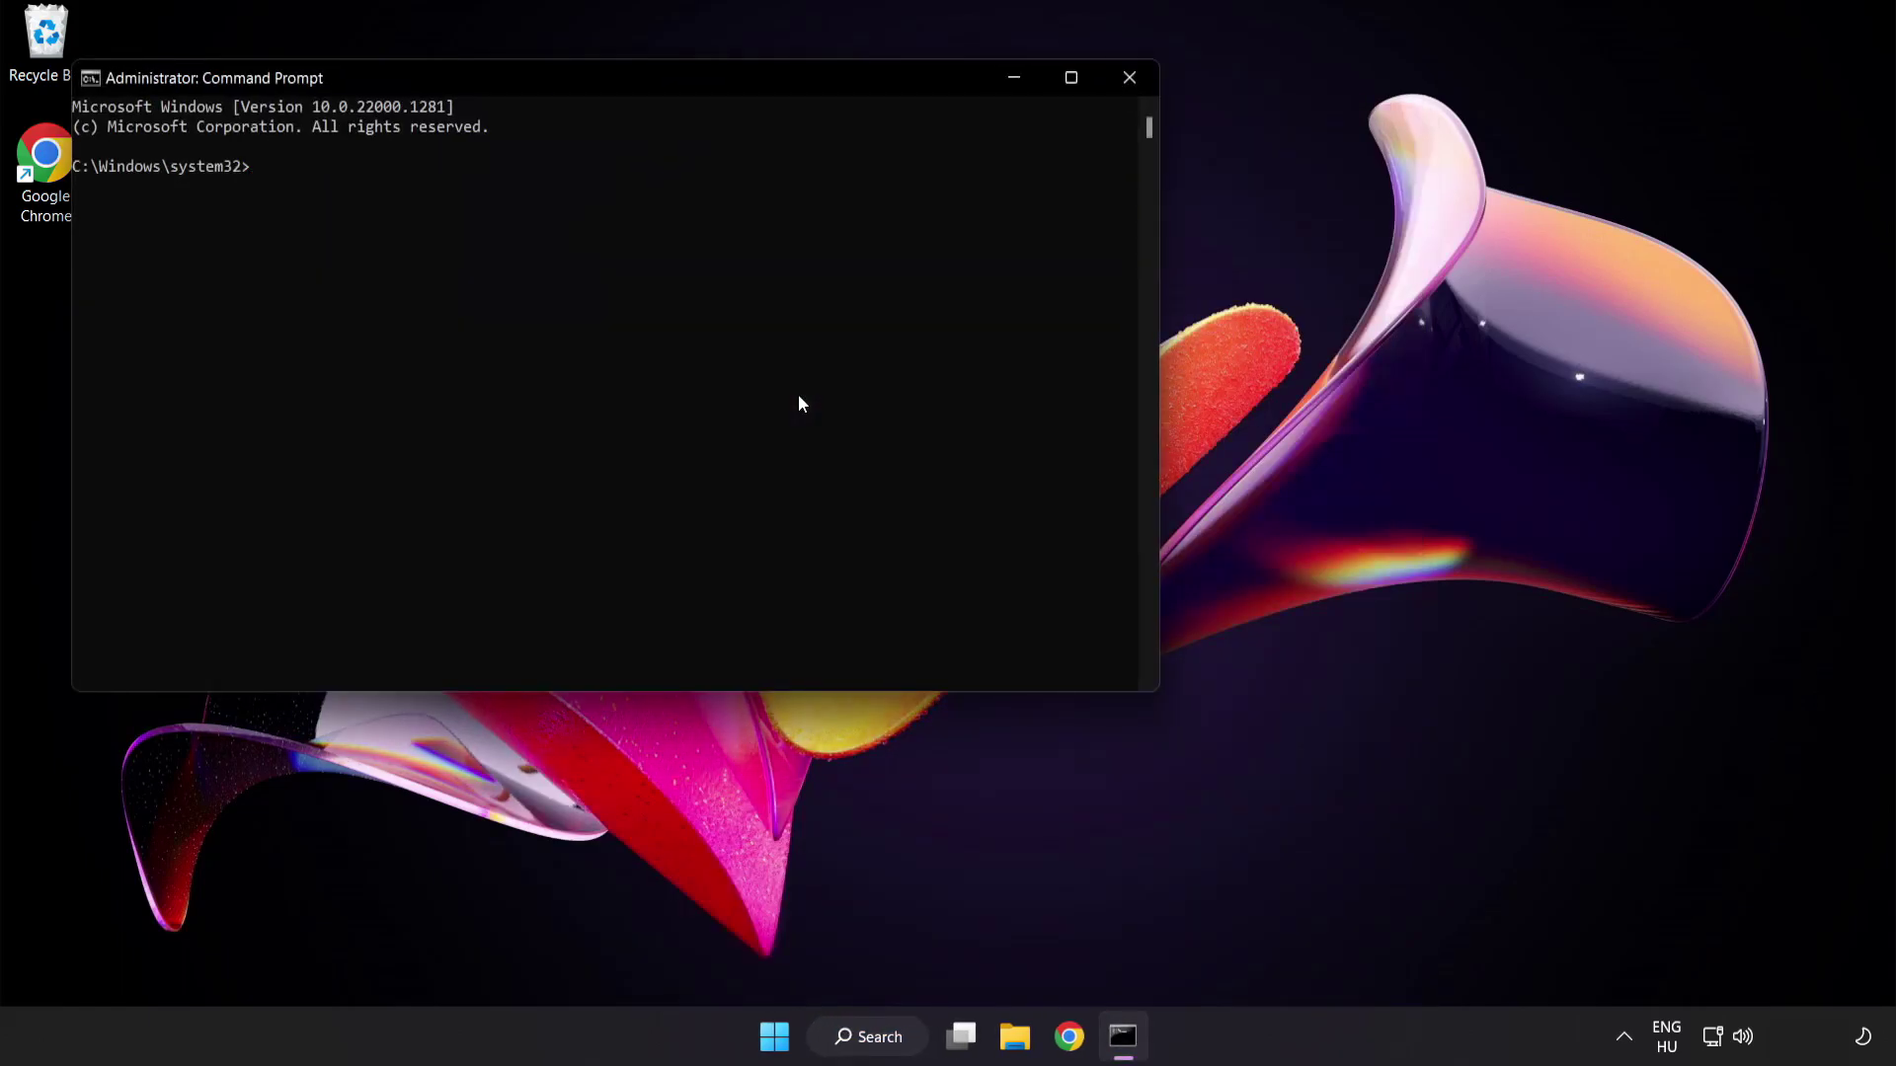
drag(539, 77, 826, 189)
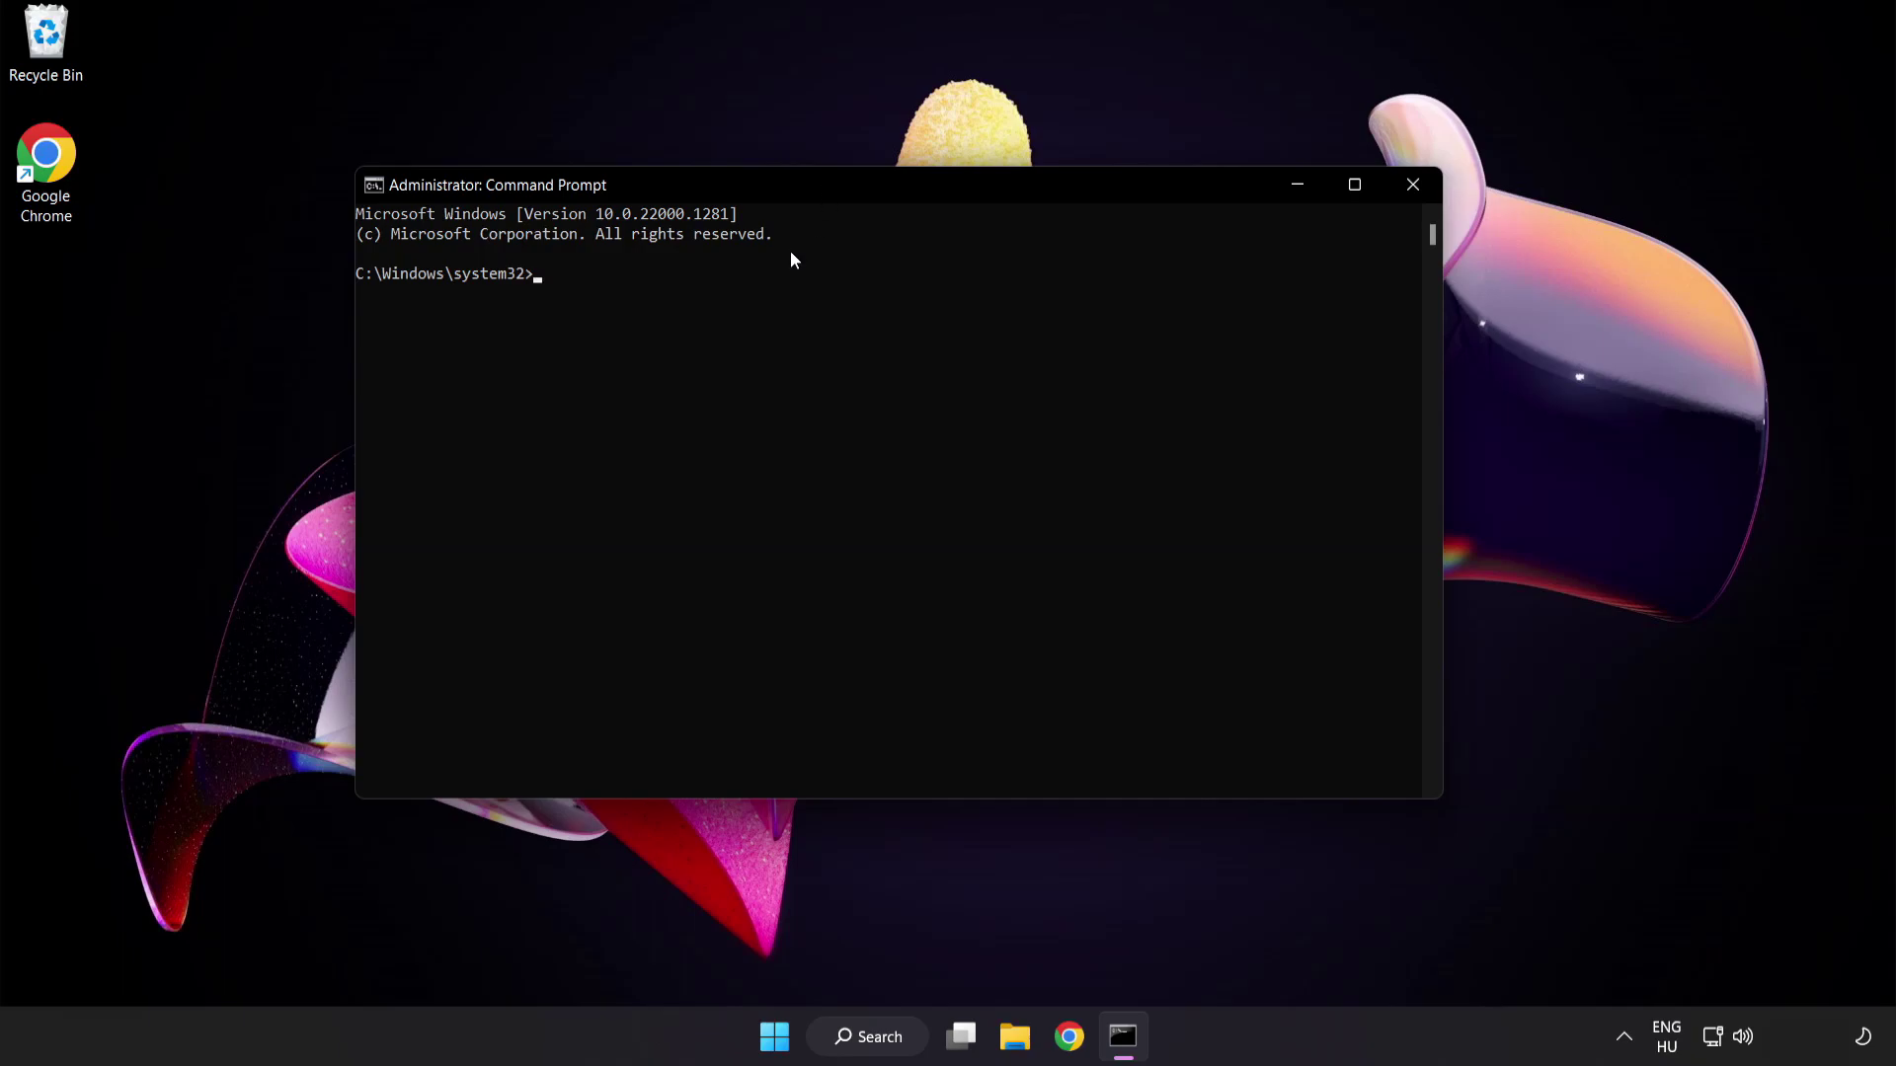
text(sfc)
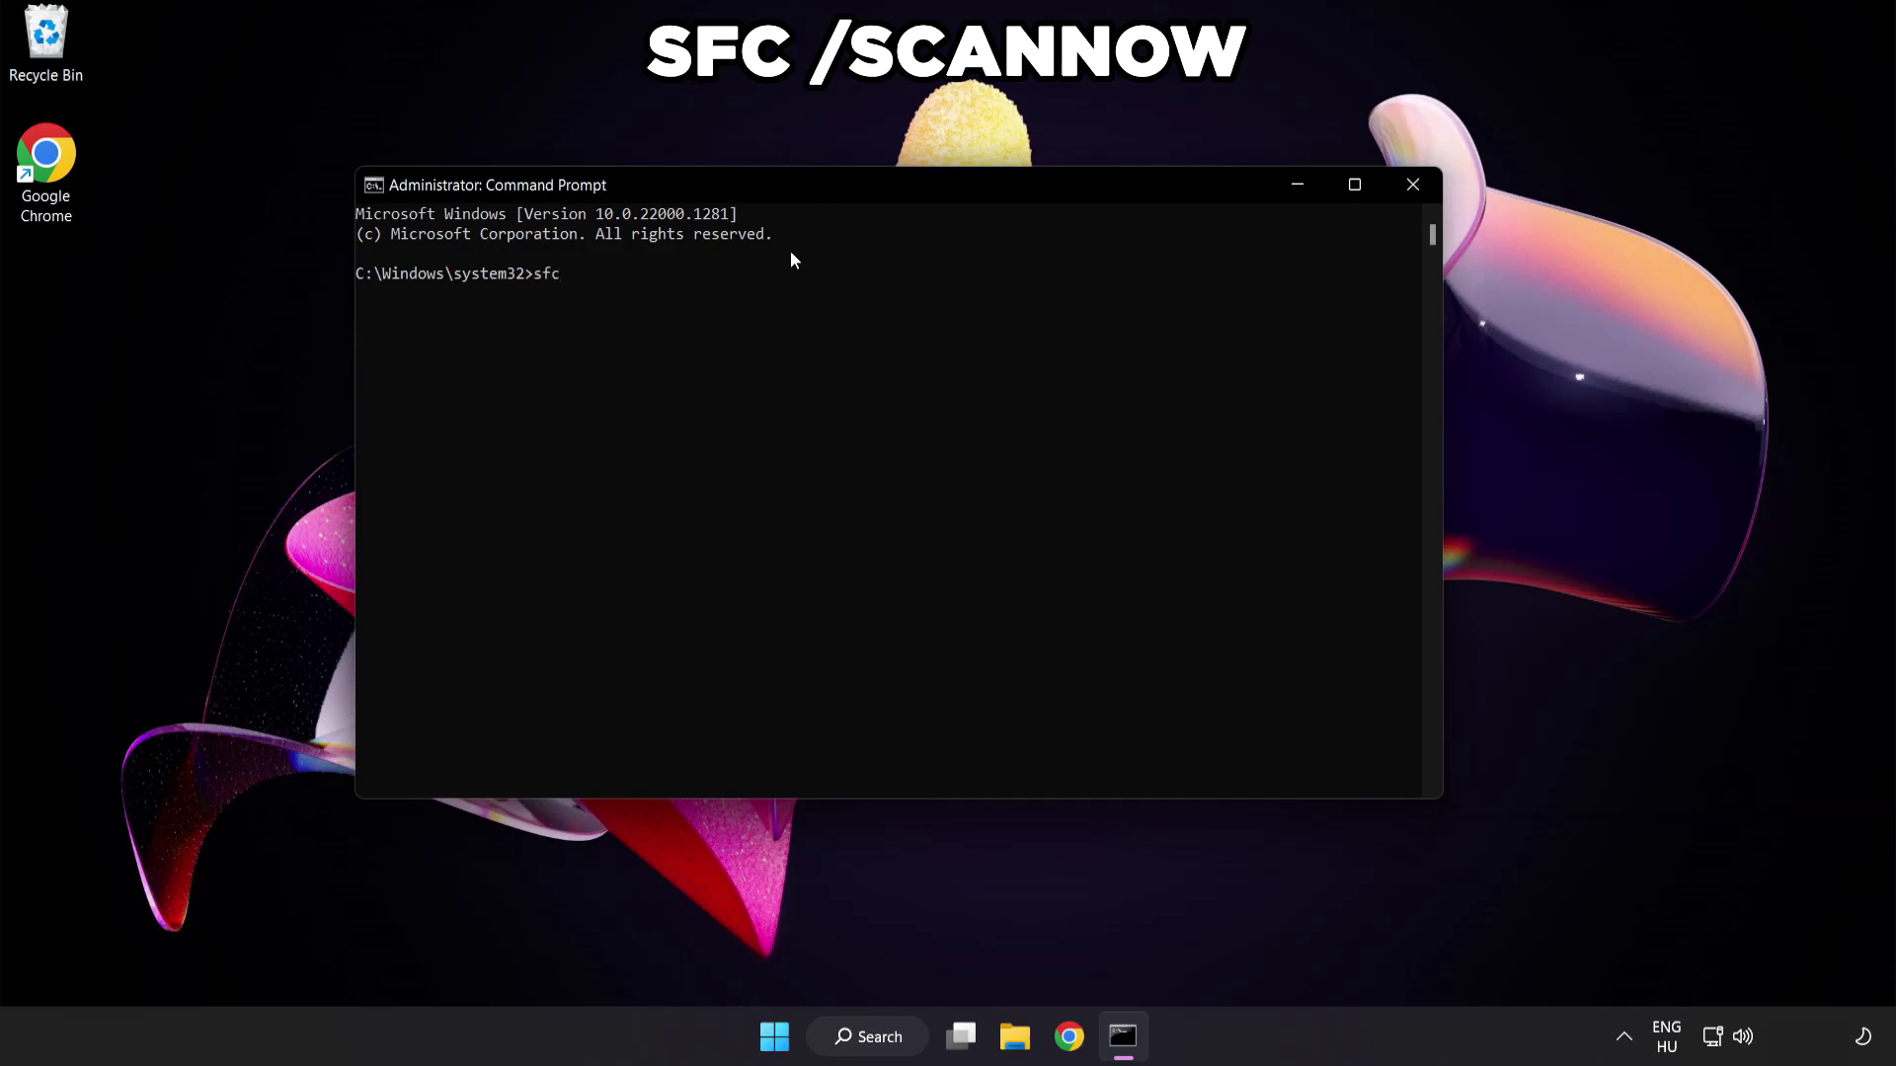
text( /scannow)
key(Return)
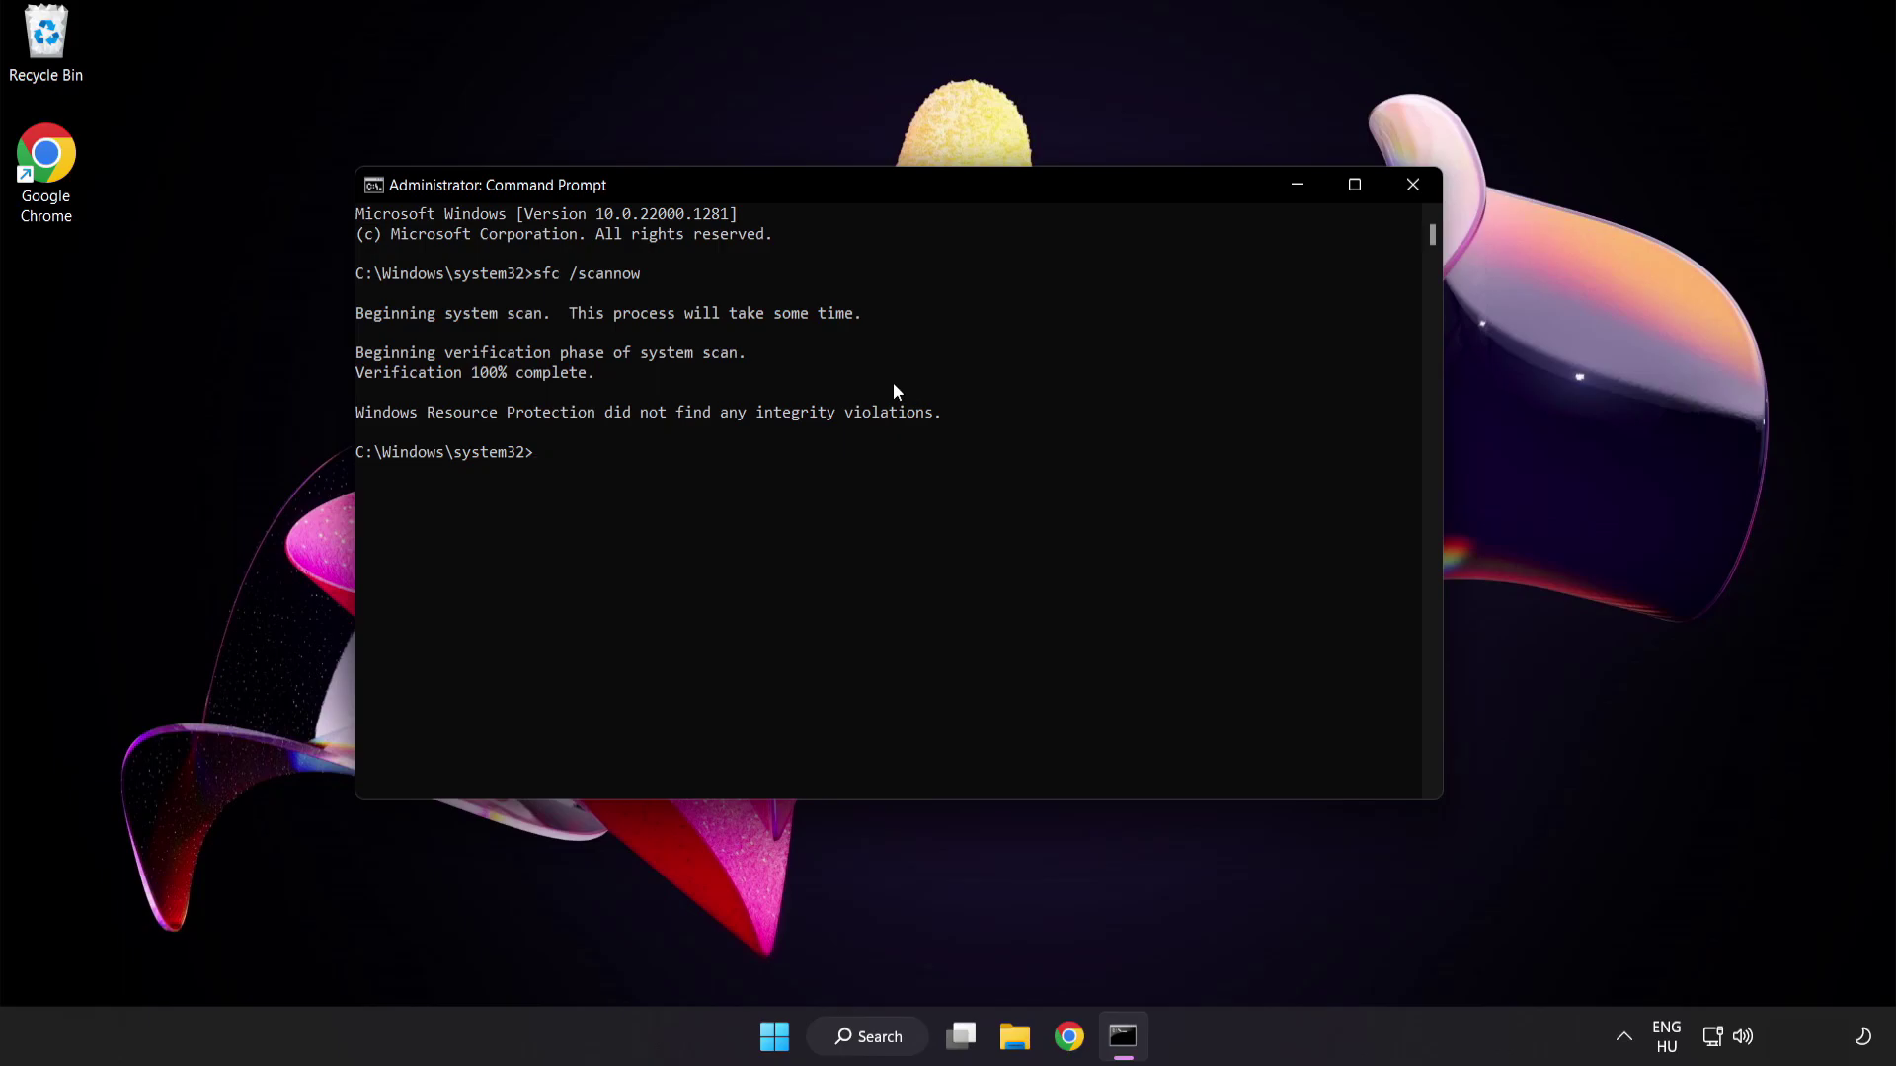
click(1412, 188)
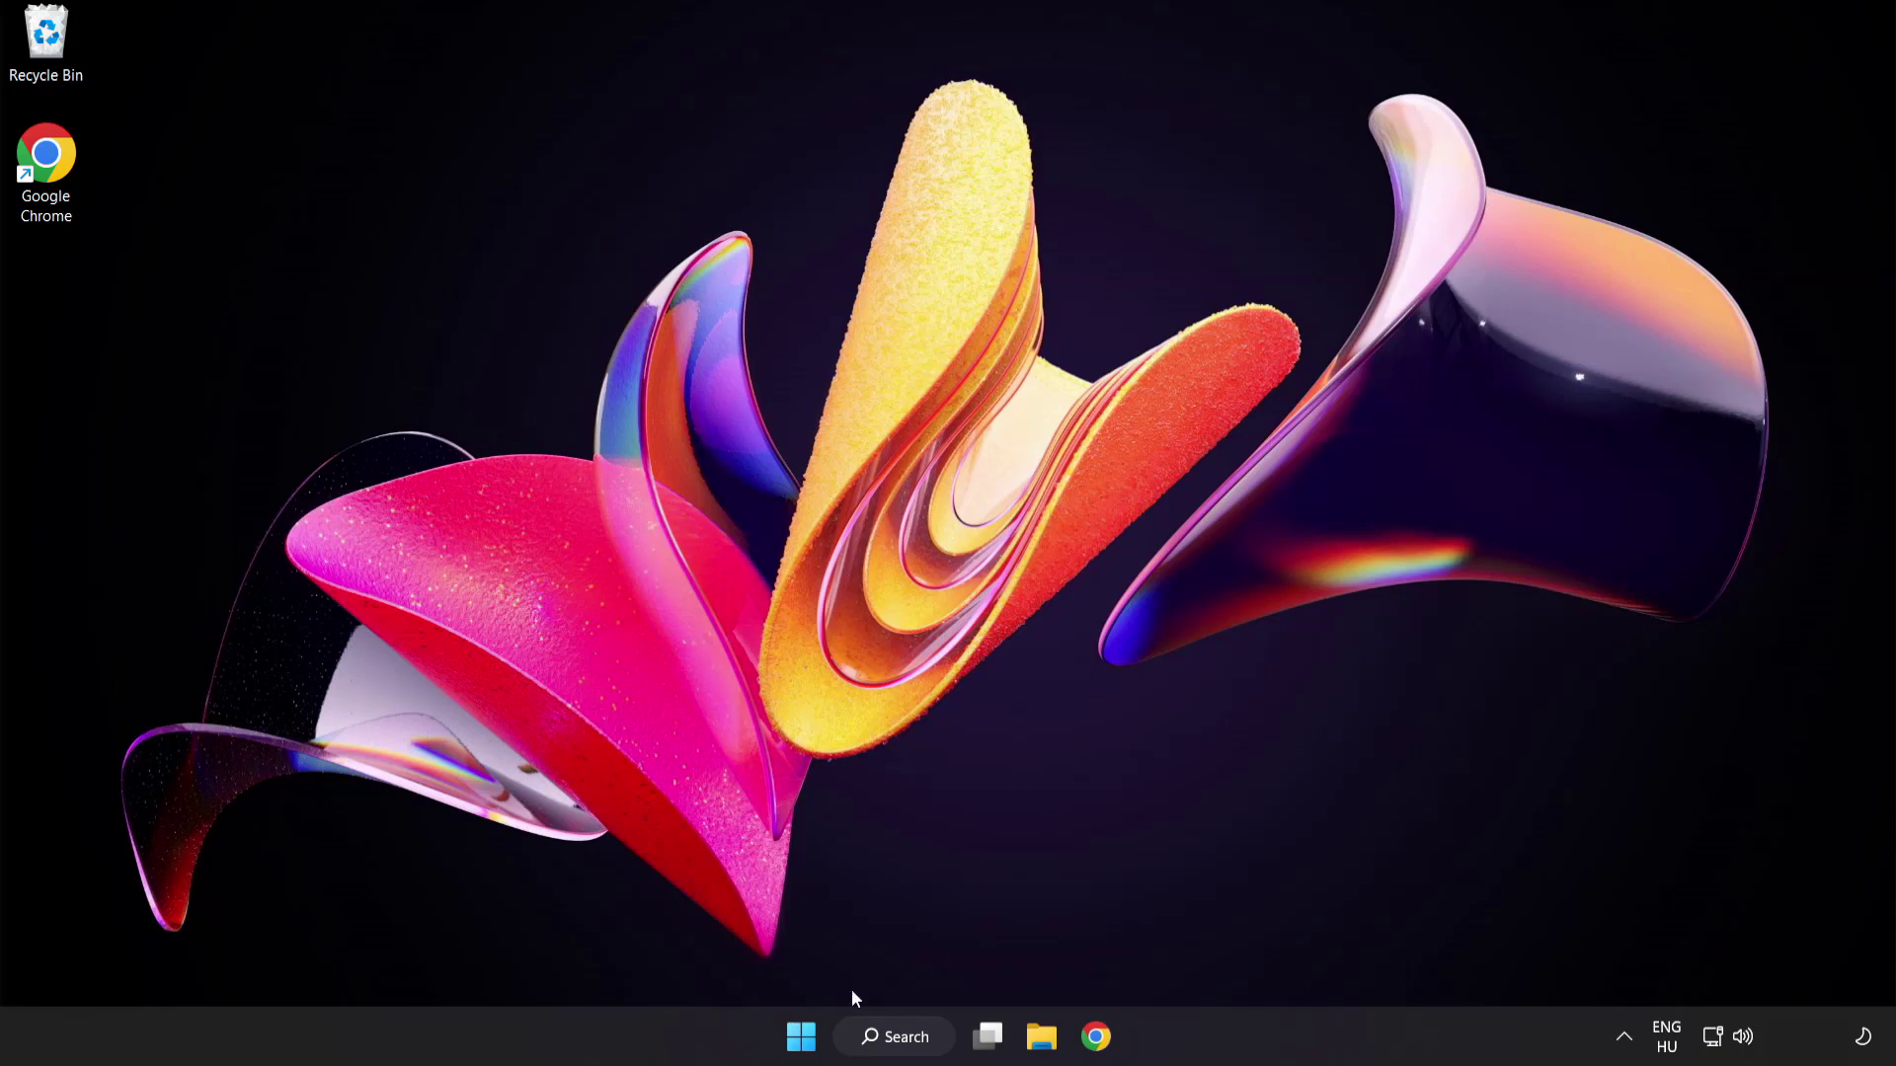
- Show the Start menu power options with Sleep, Shut down and Restart
click(800, 1035)
click(1254, 951)
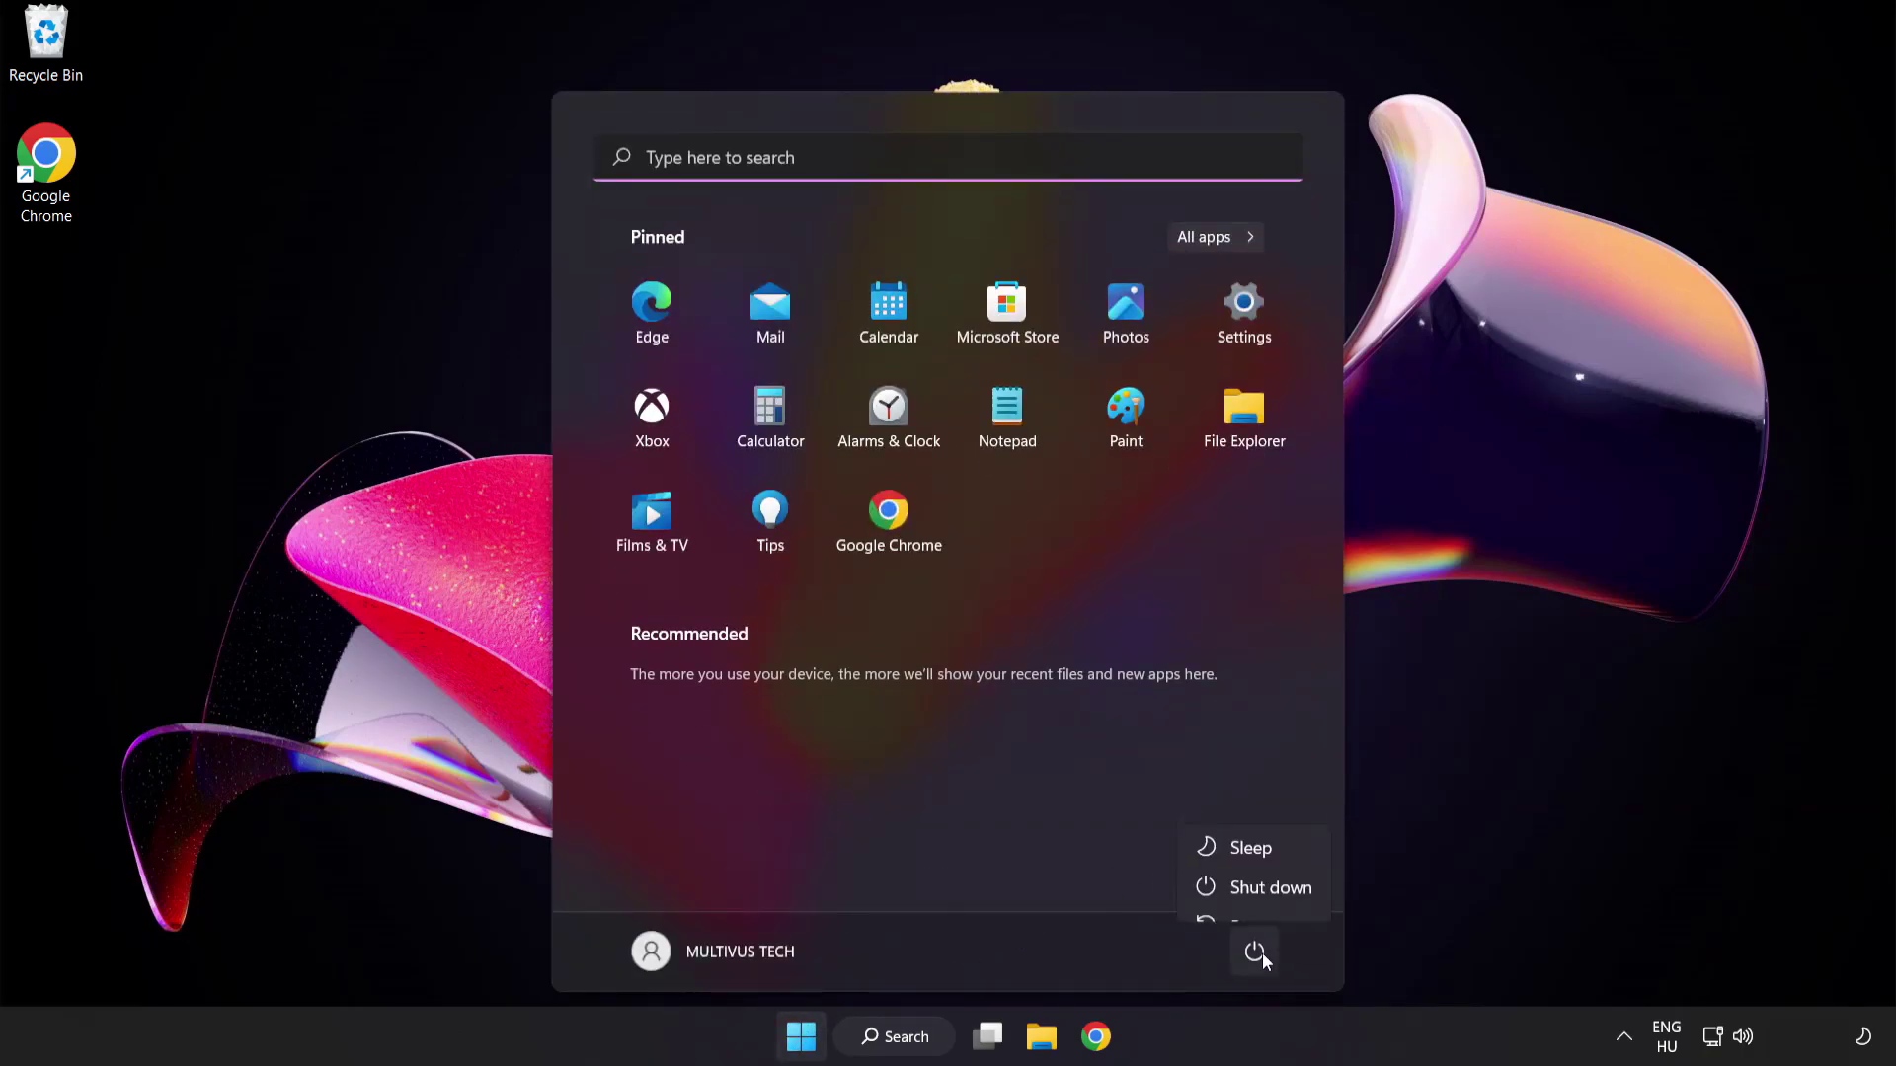